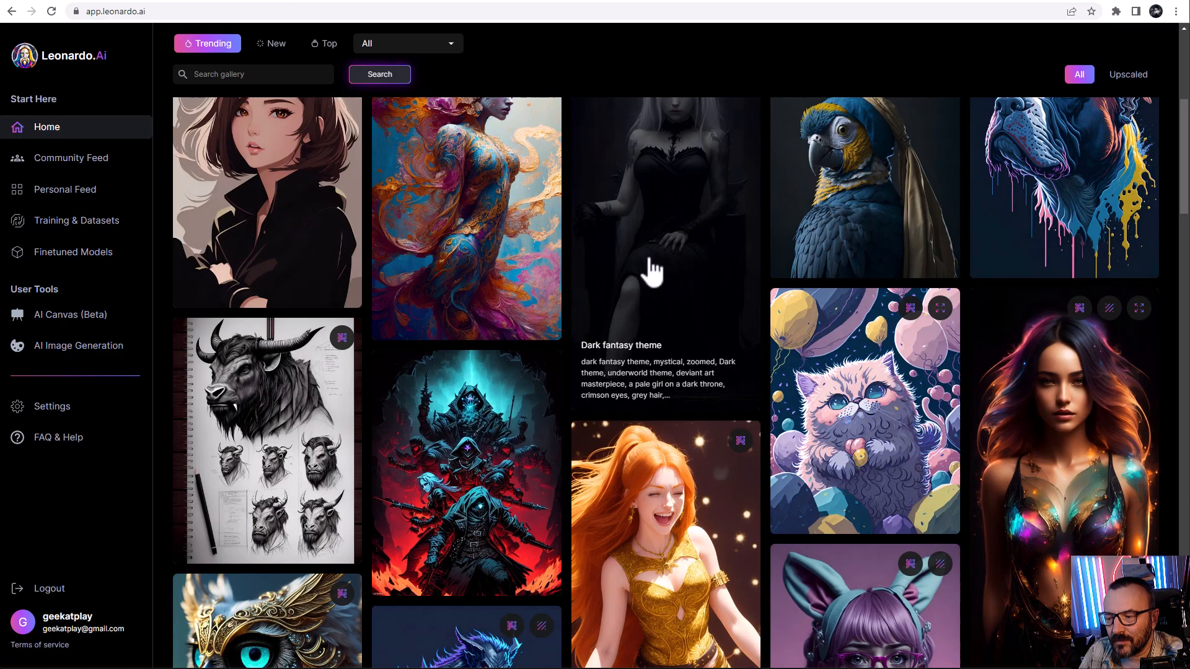
Step: Browse the trending images in the Recent Creations gallery
scroll(648, 273, down, 5)
scroll(449, 300, down, 4)
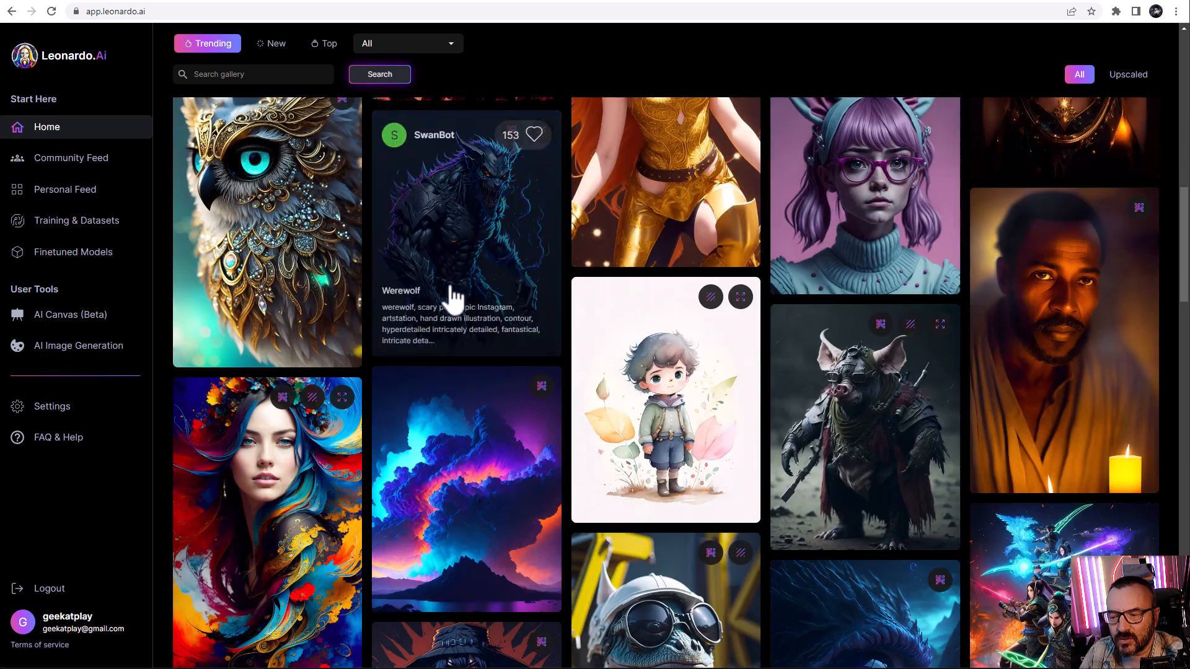
scroll(840, 303, down, 5)
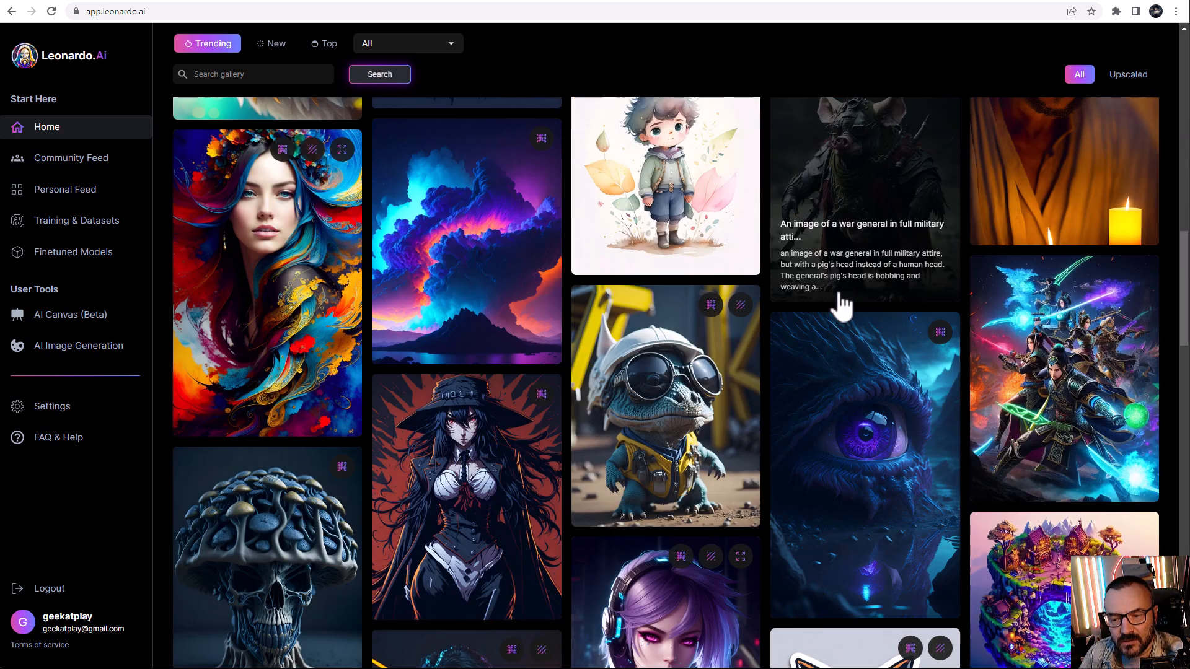
scroll(842, 303, down, 2)
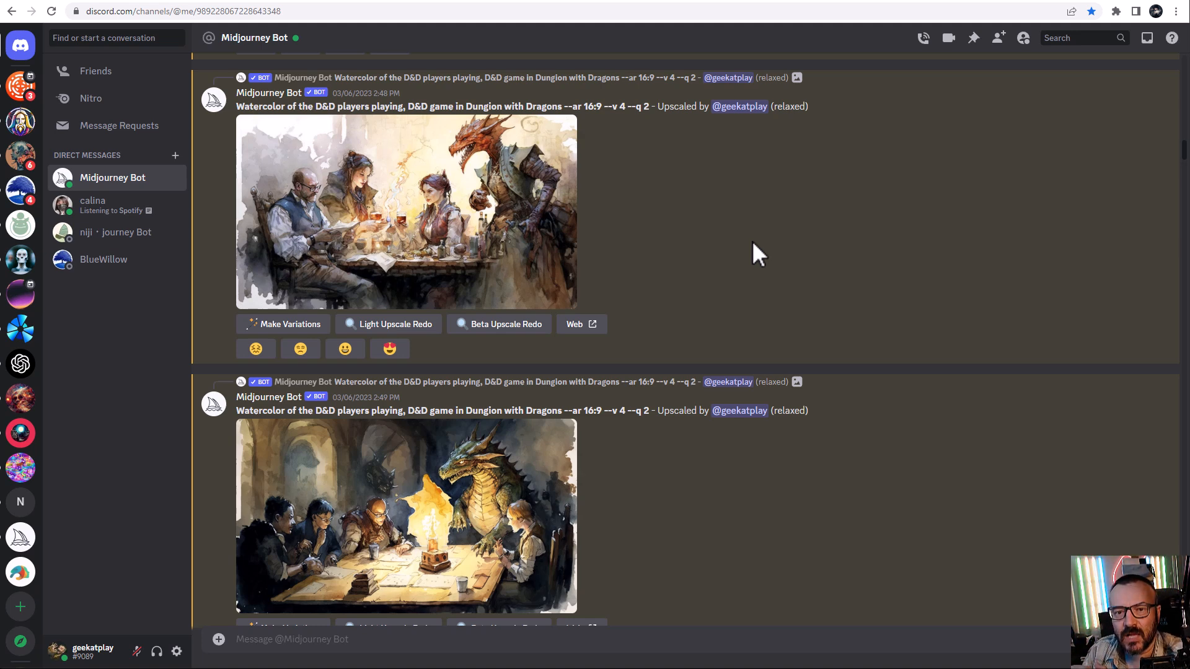
Step: Start the /blend command in the Midjourney Bot chat on Discord so that its two image upload slots open
click(528, 641)
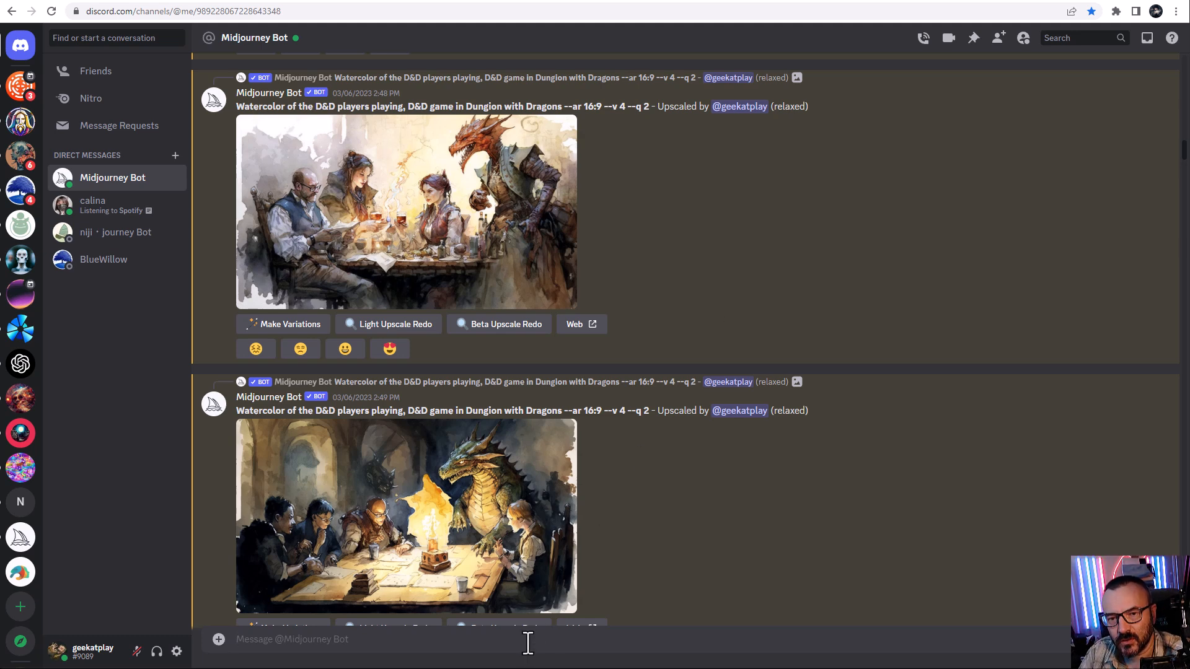
text(/im)
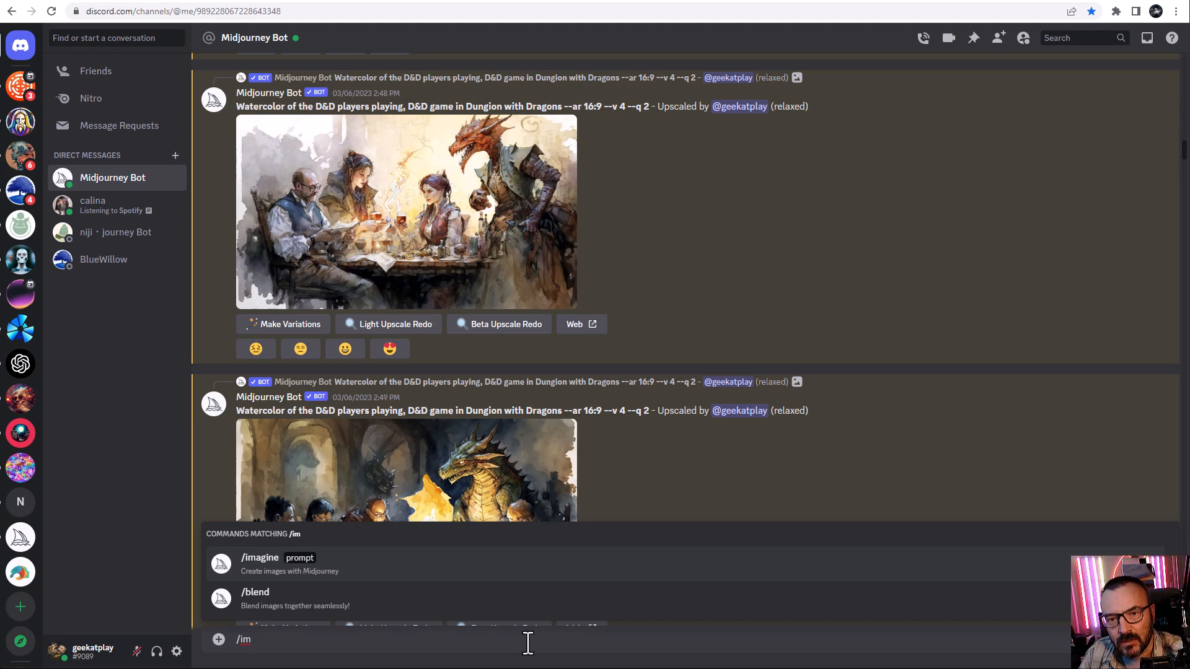
key(BackSpace)
key(BackSpace)
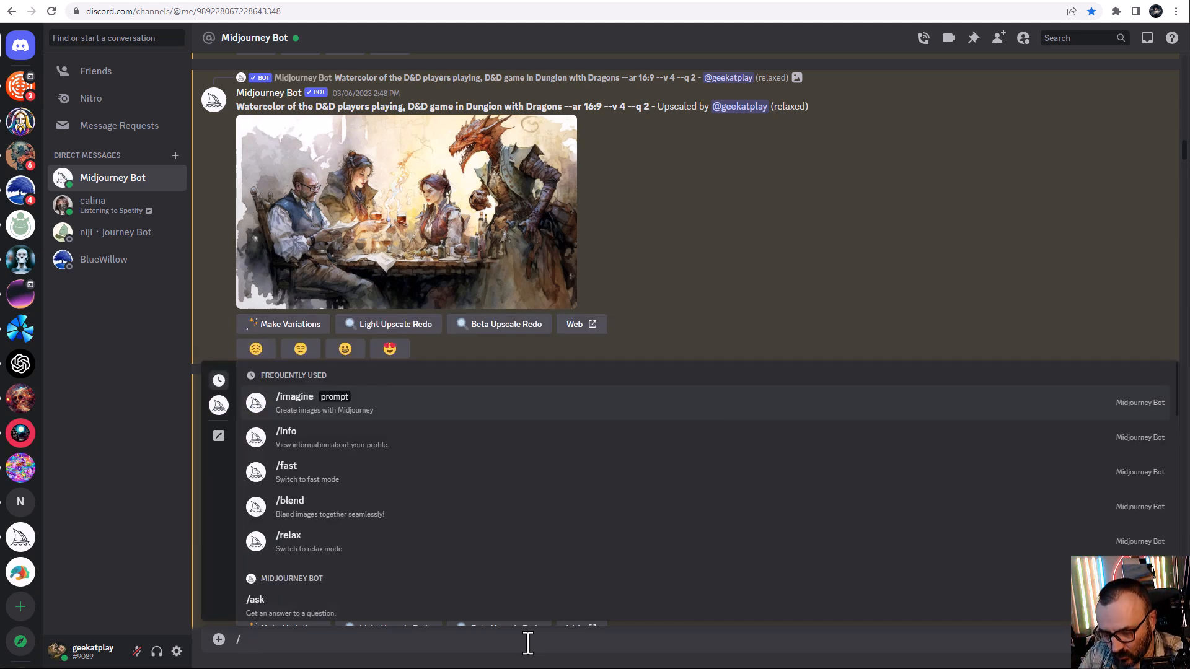
text(blend)
key(Tab)
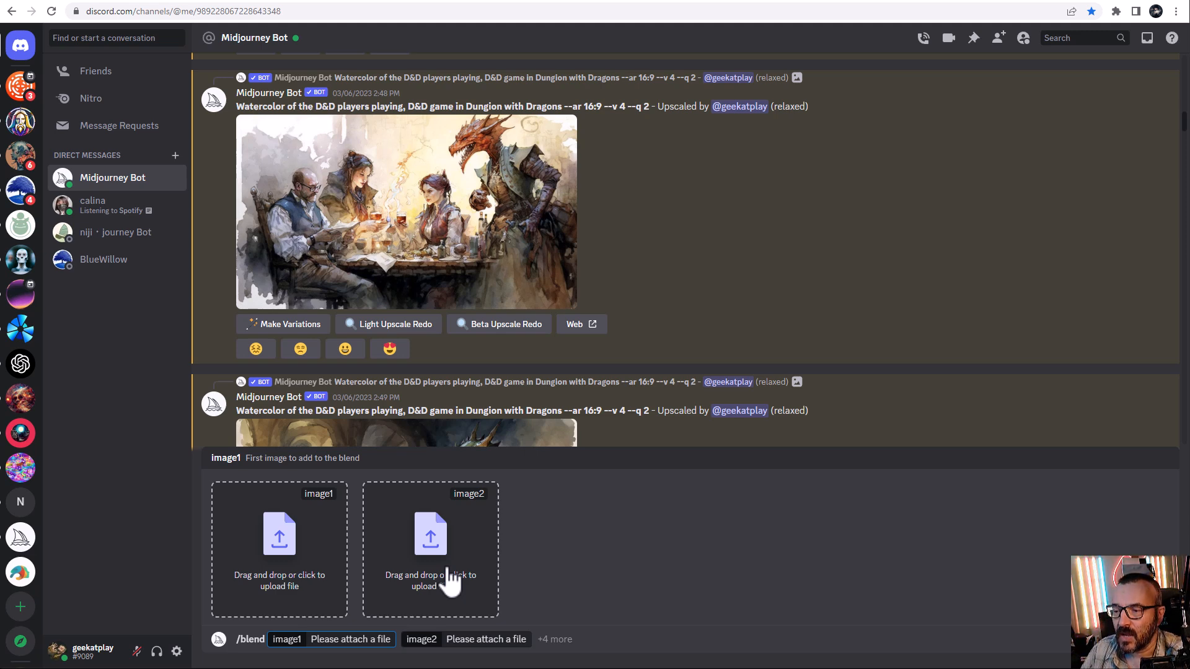
Step: Switch back to Leonardo.Ai and view the Featured Models on the home page
click(448, 1)
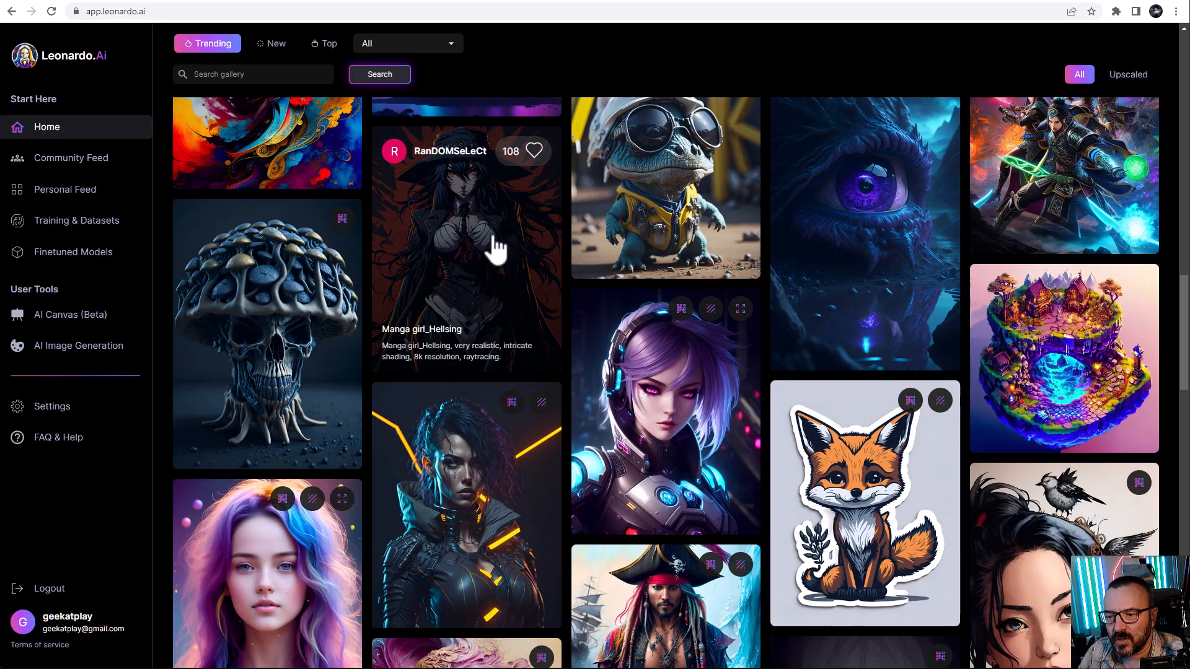
scroll(490, 248, up, 7)
scroll(465, 251, up, 15)
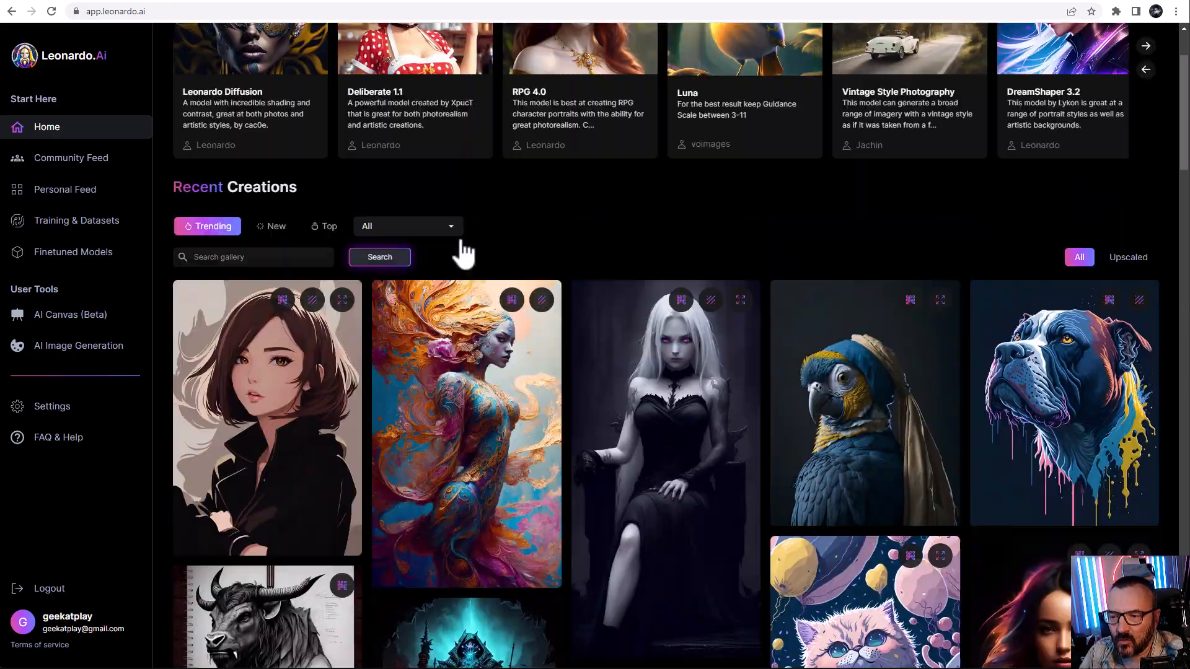
scroll(684, 277, up, 2)
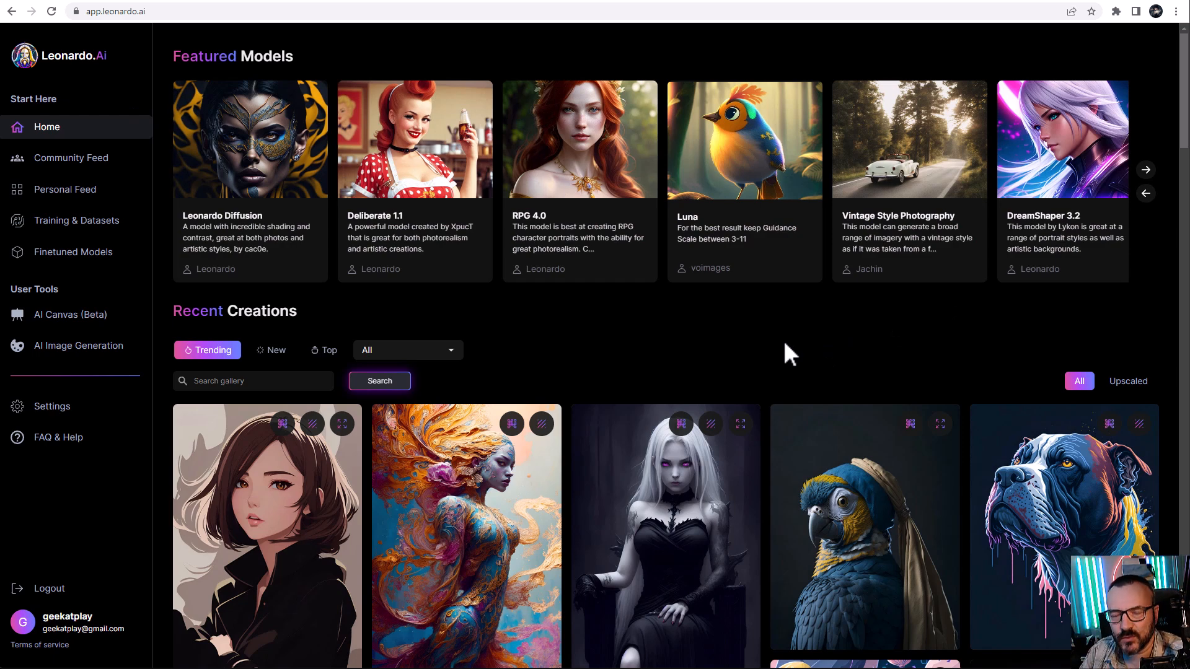
Step: Open the Personal Feed and browse the account's own generated images
click(58, 195)
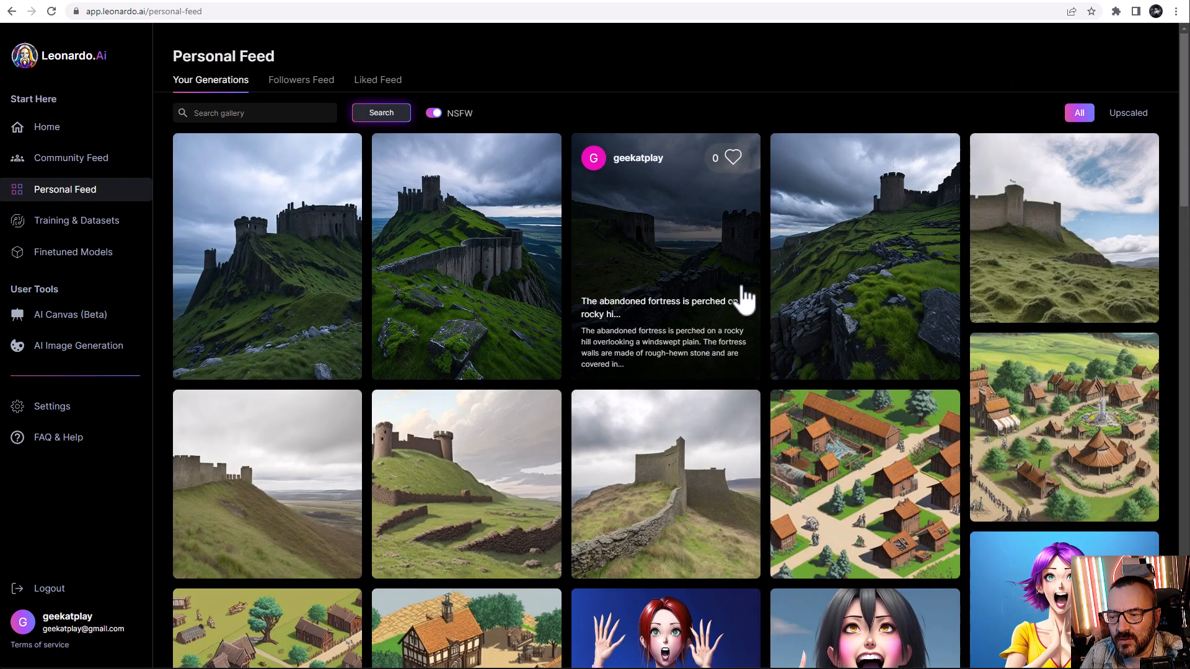
scroll(746, 301, down, 20)
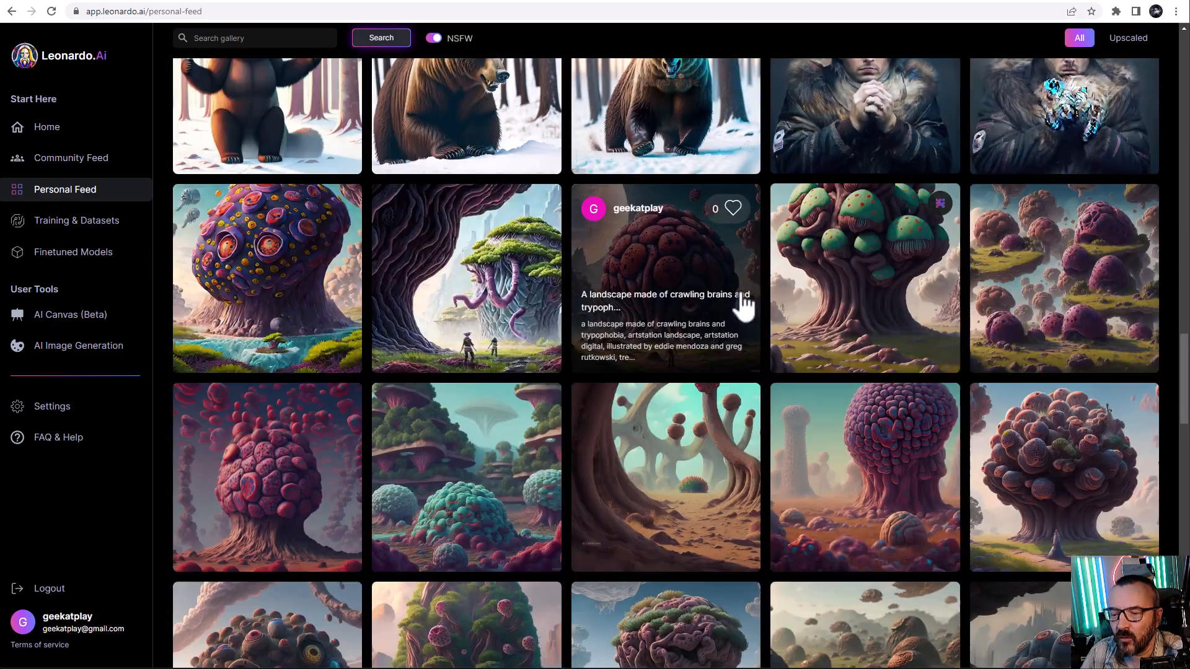
scroll(745, 302, down, 9)
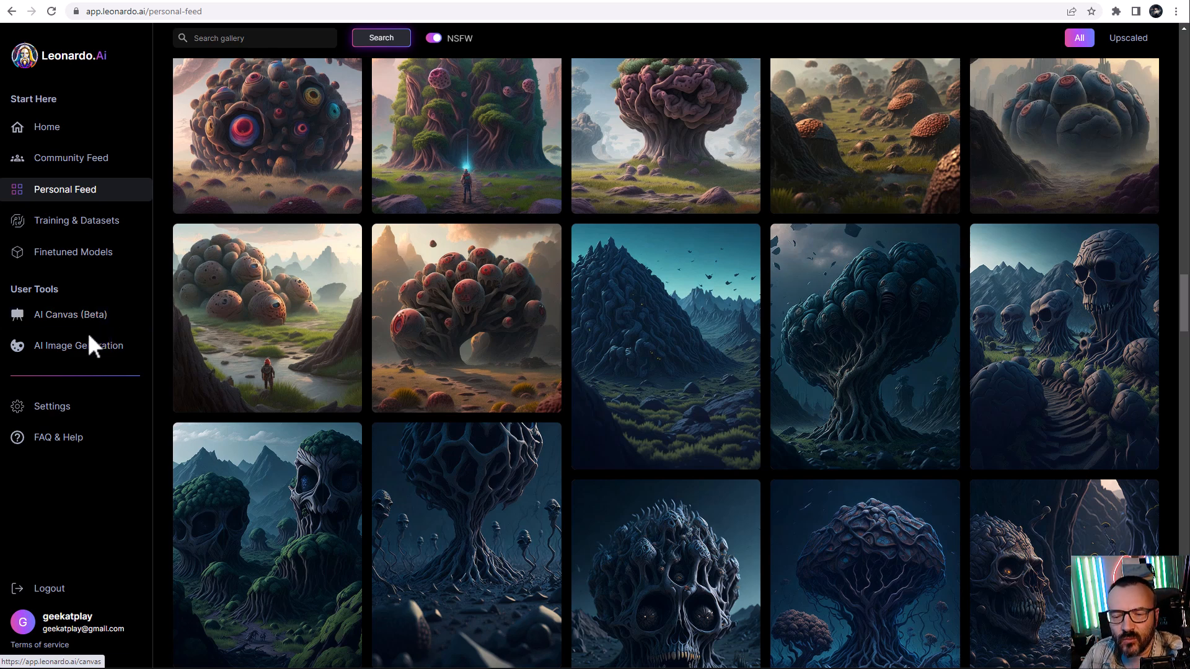
Step: Open the AI Image Generation tool, consult the Topaz Labs shop page for upscaling software, and return to the tool
click(82, 356)
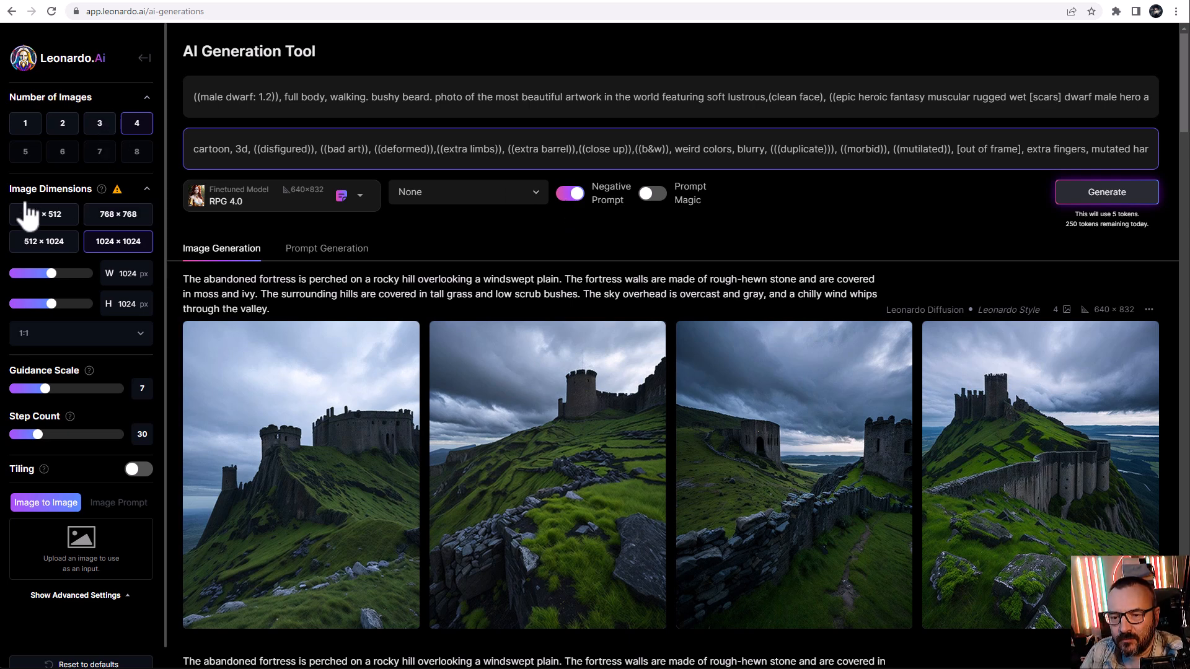
mouse_move(122, 196)
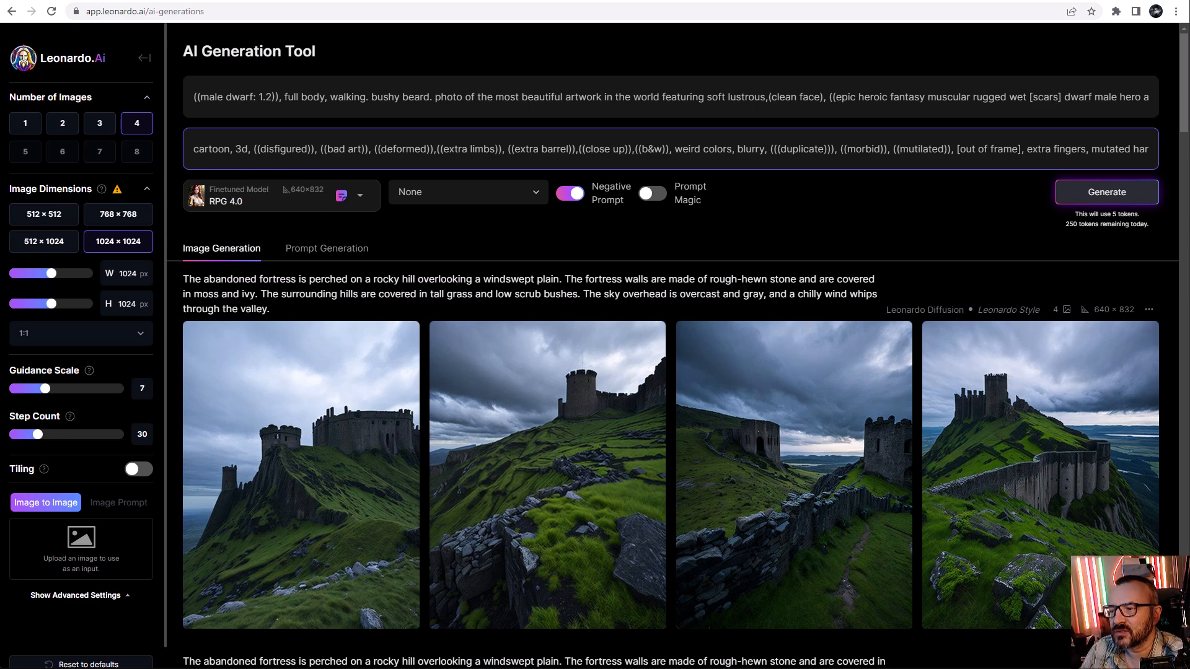
click(994, 0)
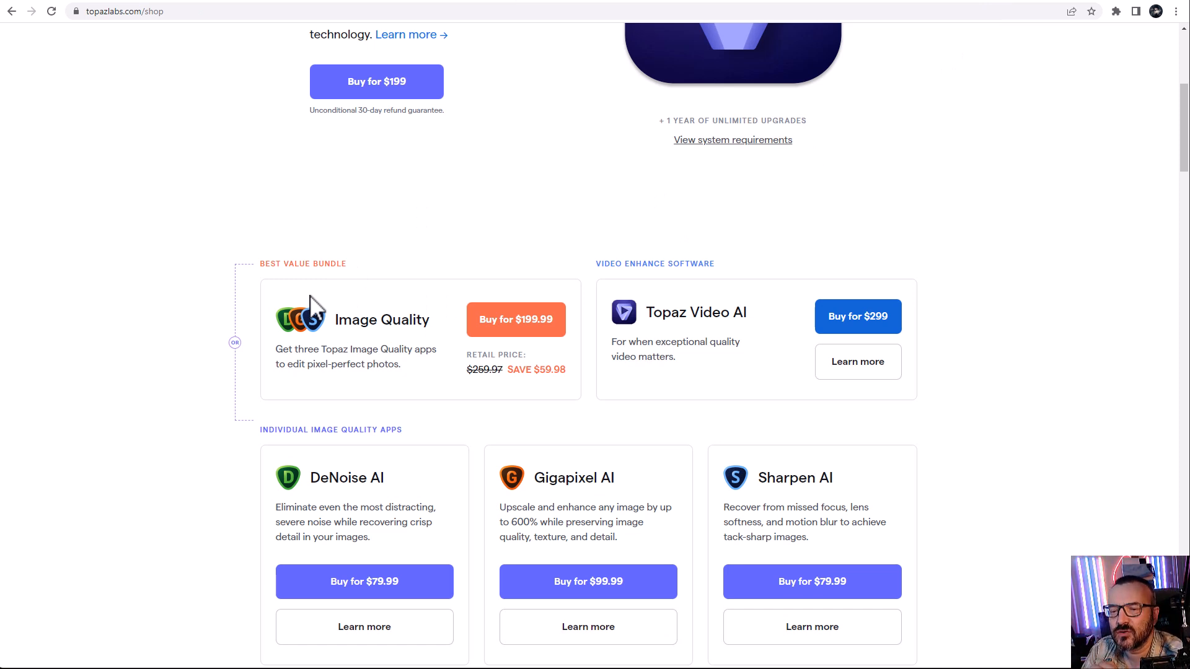
click(449, 1)
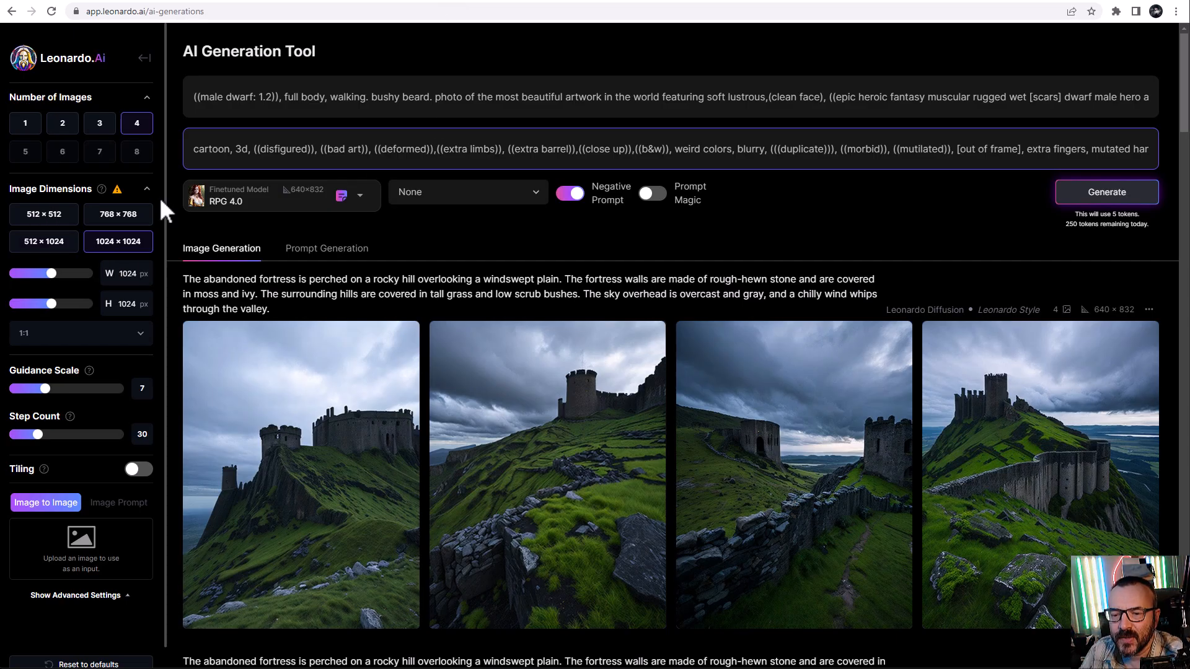
Step: Check the image dimensions warning and set the image size to 640 px wide by 832 px high
mouse_move(118, 191)
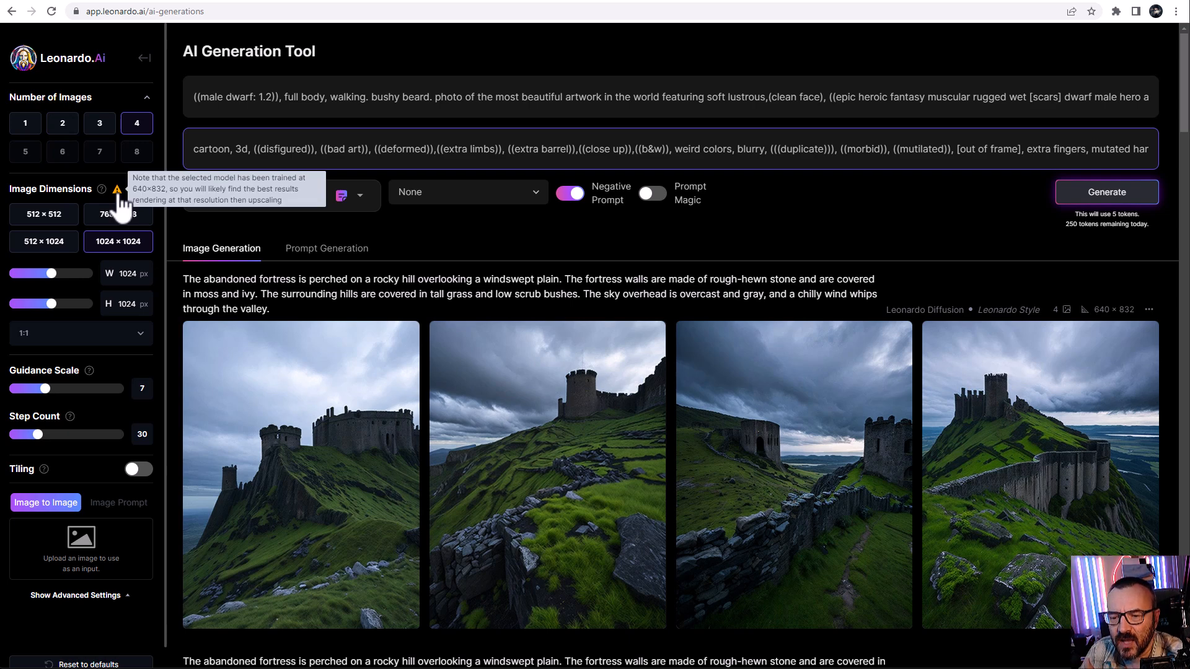
drag(51, 274, 37, 304)
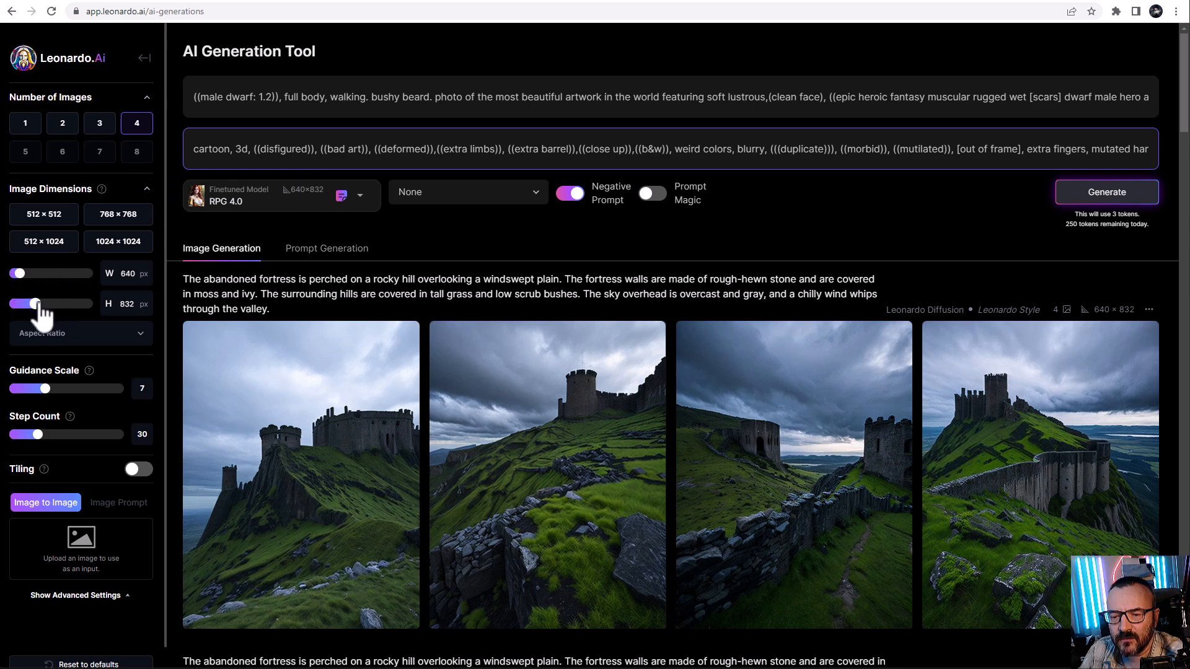
Step: Try the 16:9 aspect ratio and set the image width back to 640 px
mouse_move(106, 195)
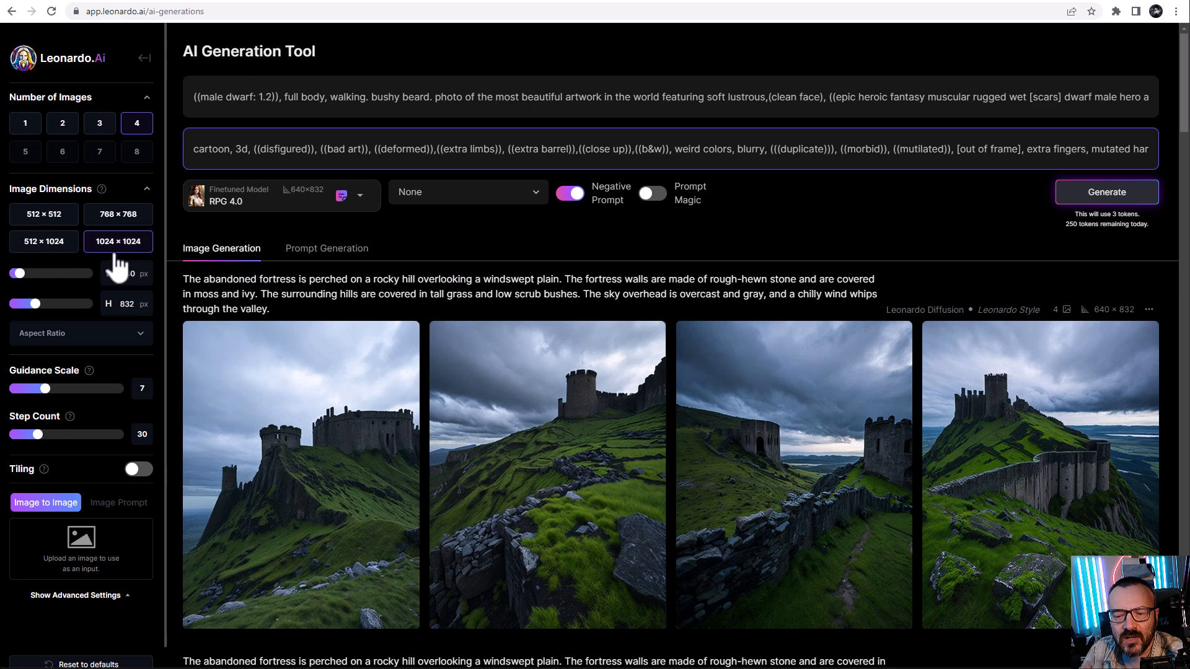
click(141, 335)
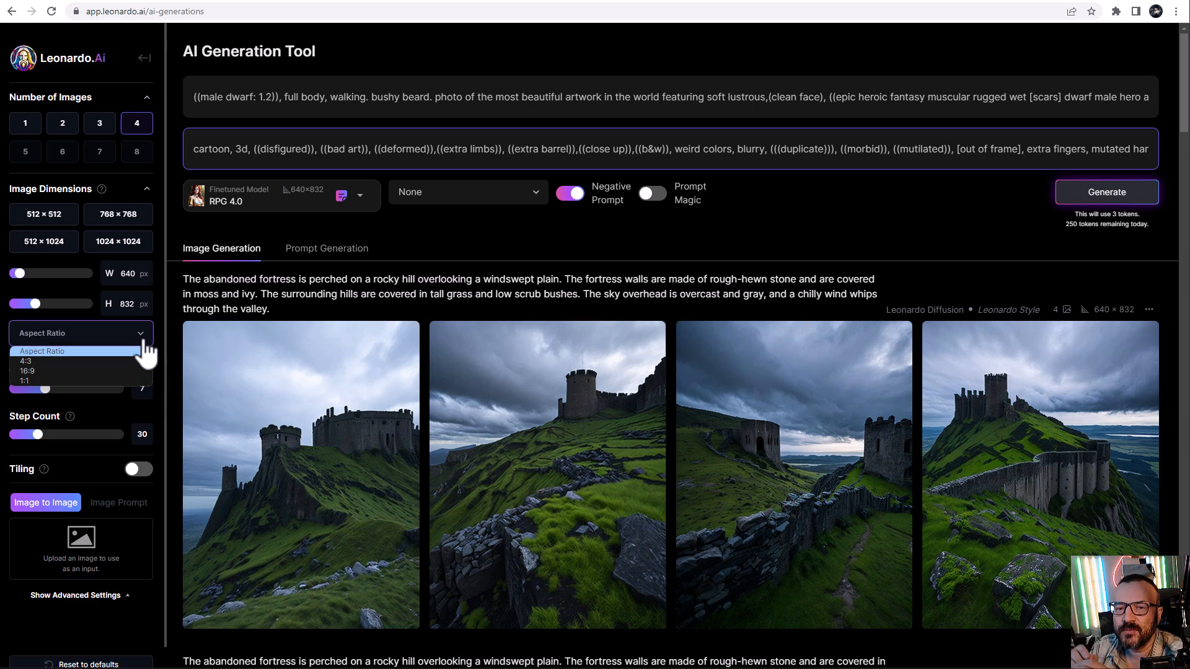
click(109, 370)
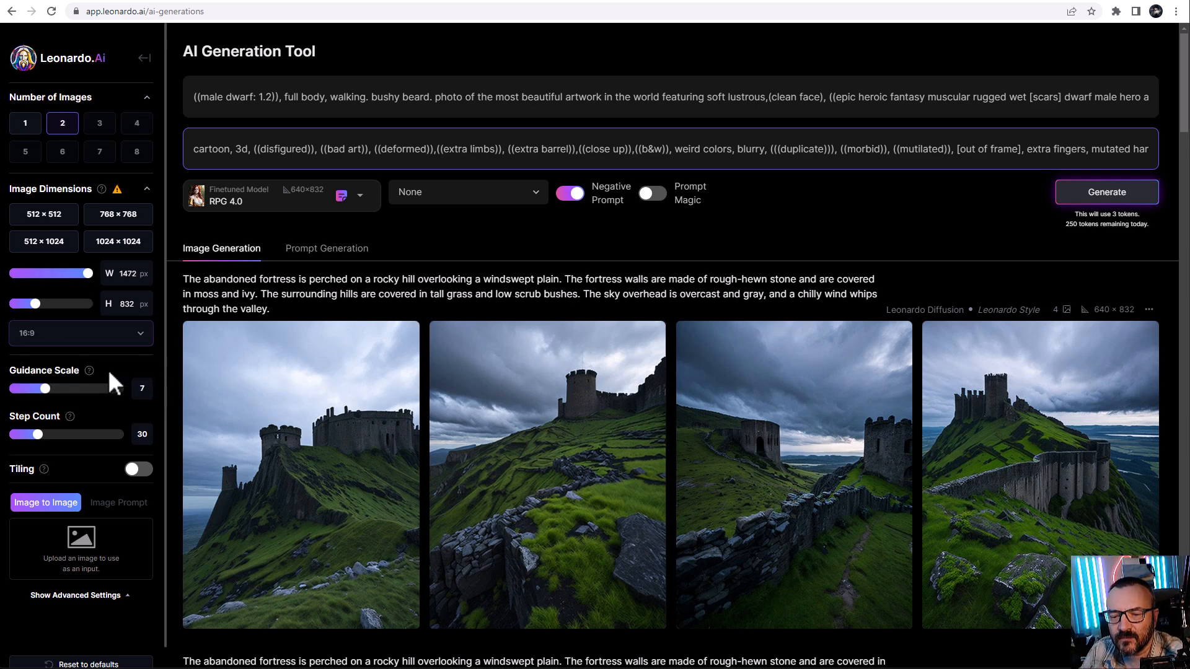
drag(85, 273, 19, 273)
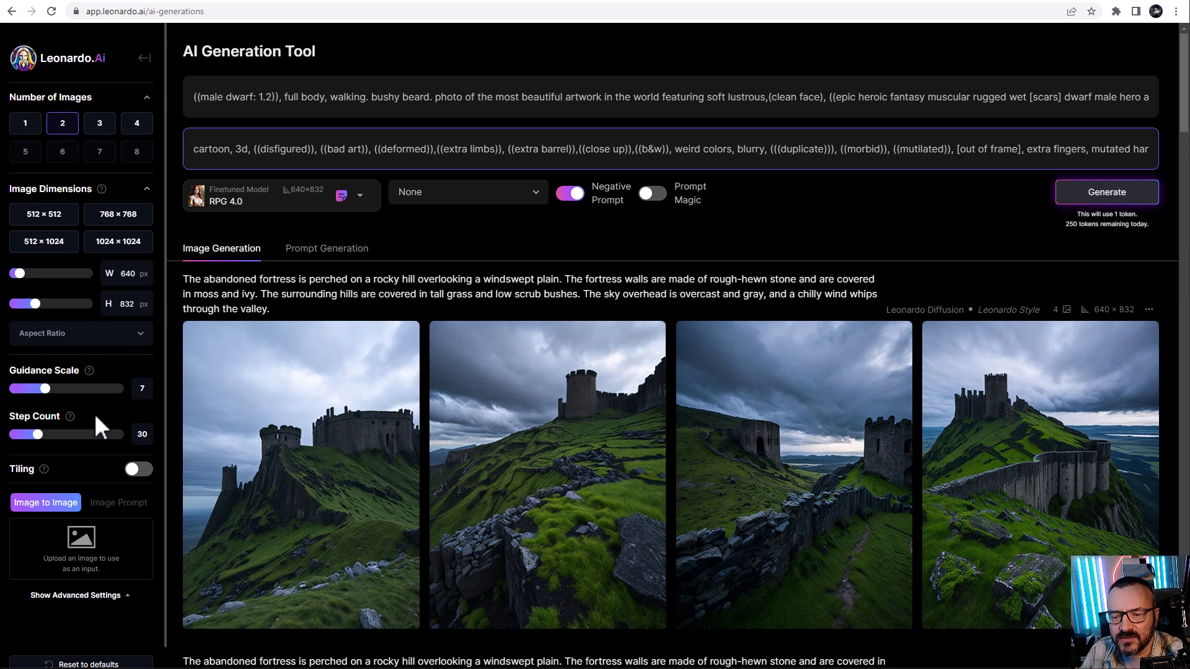
Step: Set the guidance scale to 9 and the step count to 40
drag(45, 389, 69, 389)
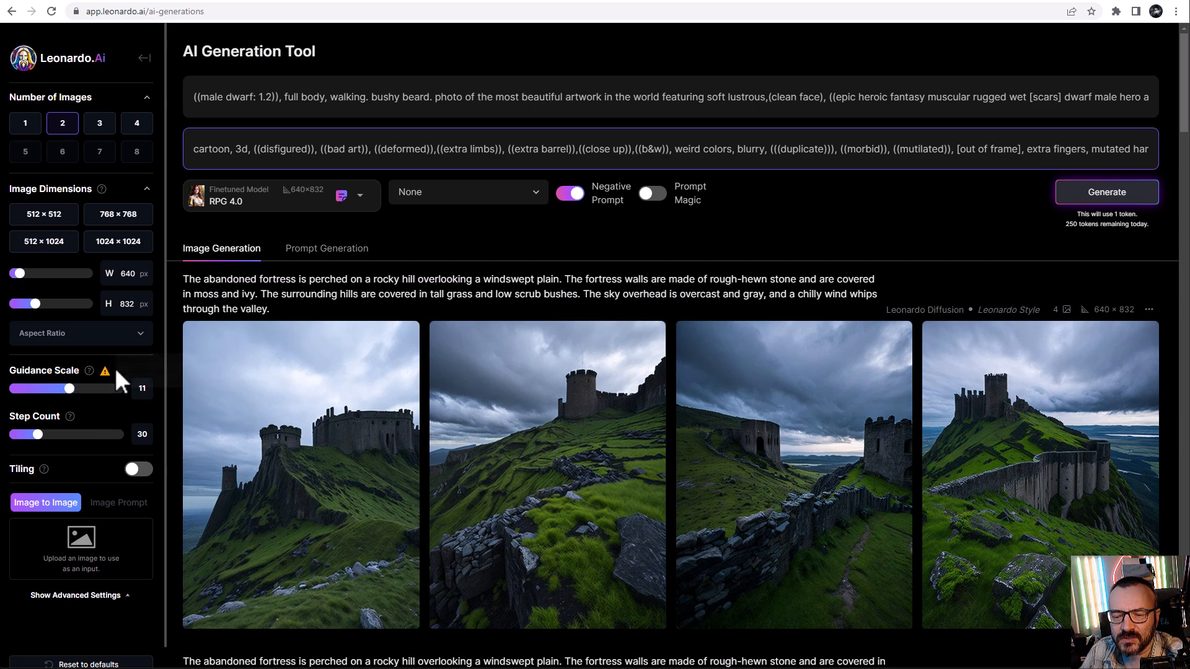
mouse_move(104, 374)
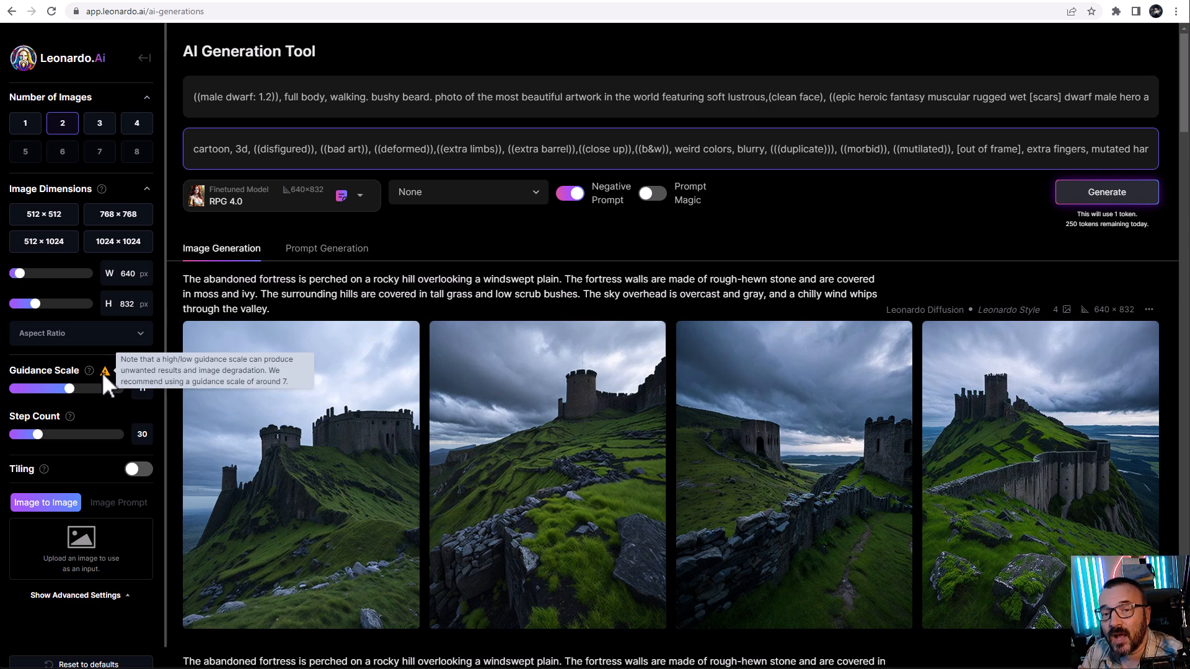
click(61, 390)
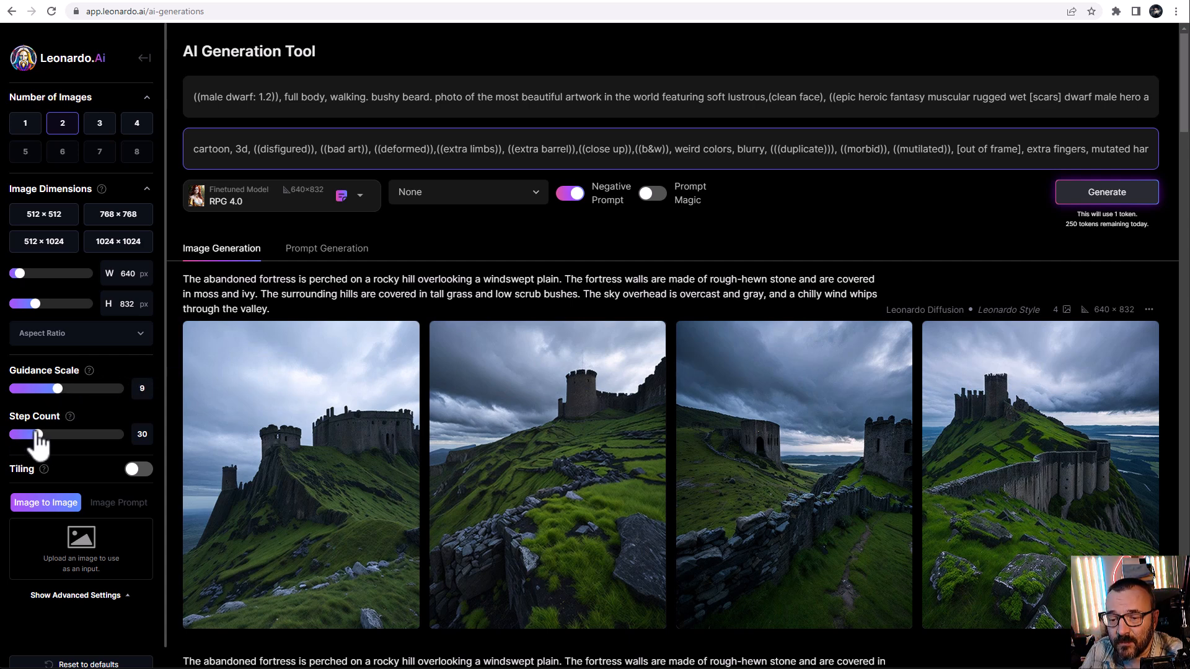
drag(36, 435, 130, 436)
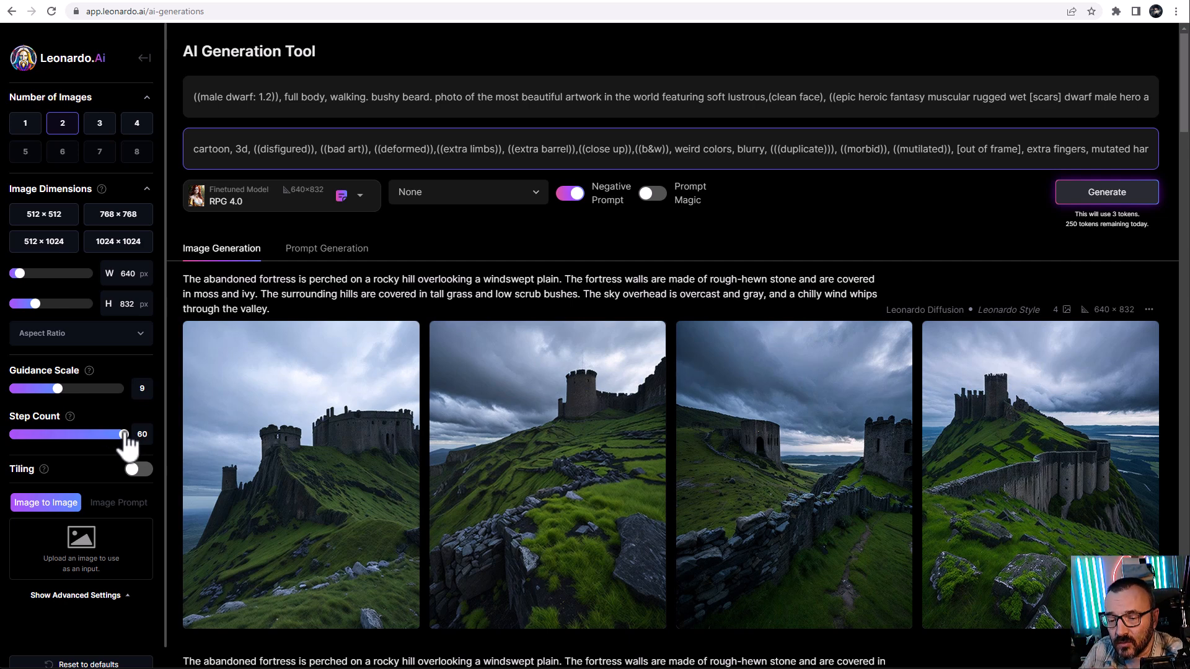
drag(125, 435, 67, 436)
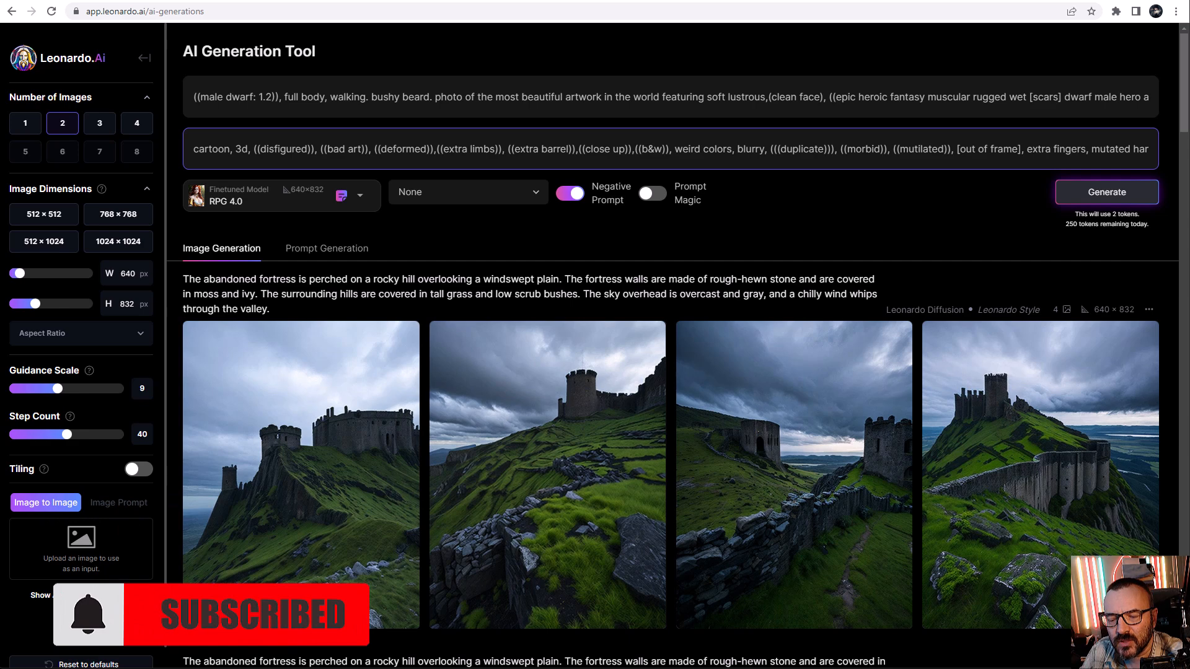
Step: Show the advanced settings and review the fixed seed and scheduler options
scroll(59, 394, down, 3)
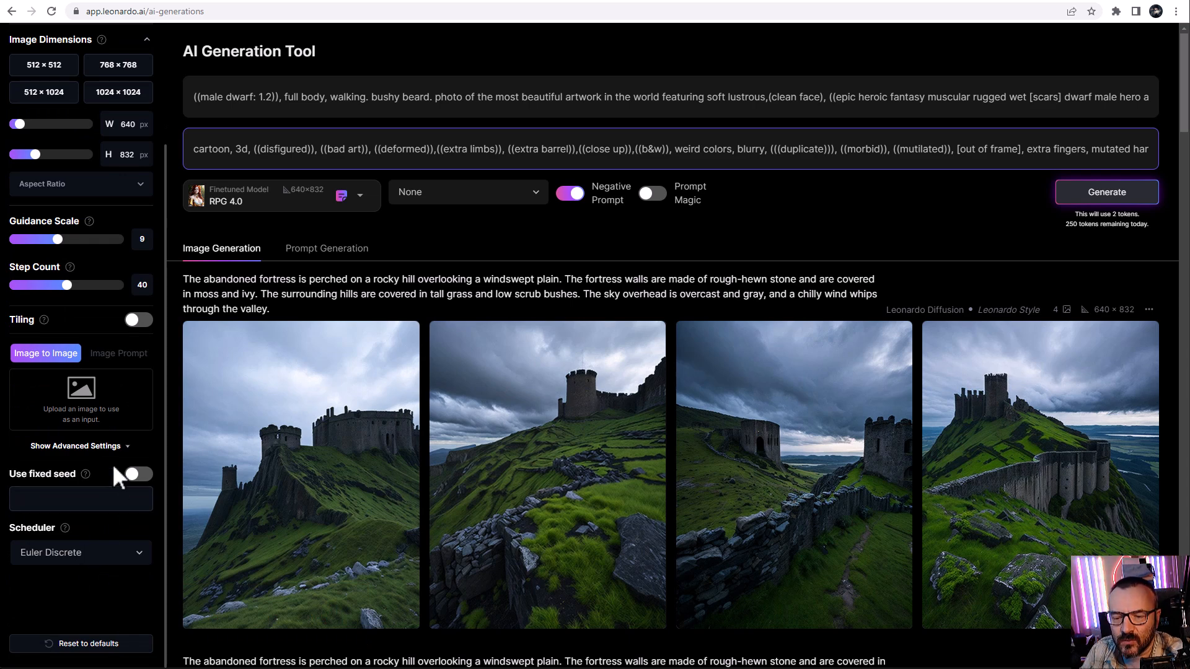
scroll(113, 466, up, 3)
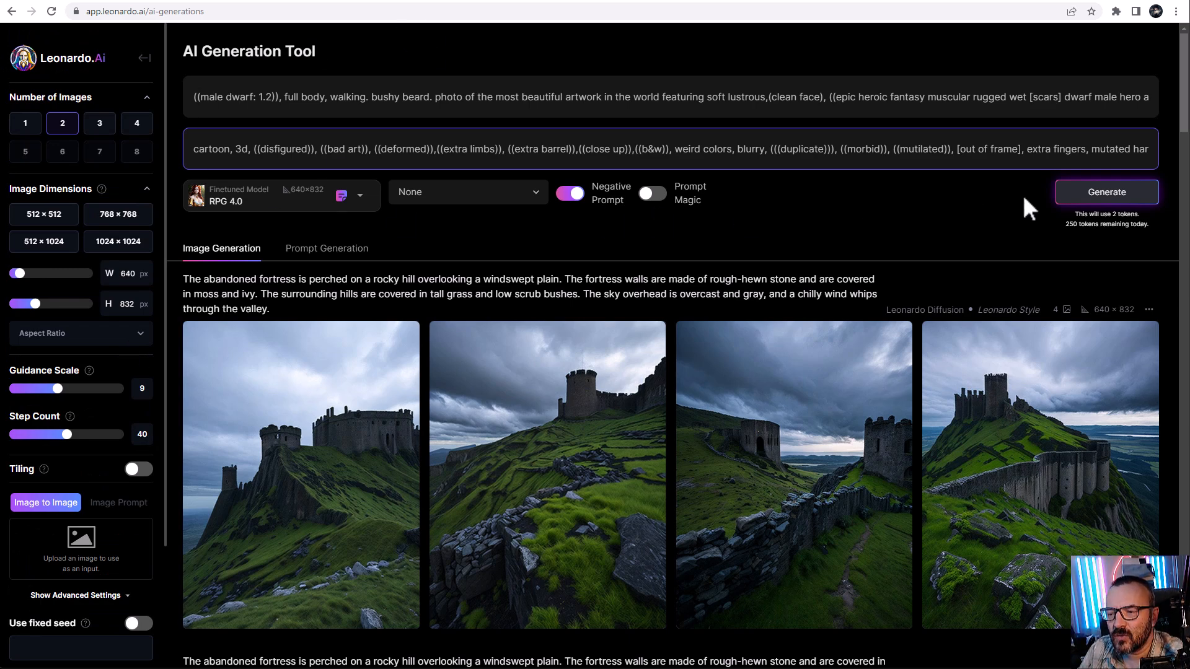
Step: Look through the dwarf prompt text, and turn the negative prompt off and on again
drag(195, 98, 866, 146)
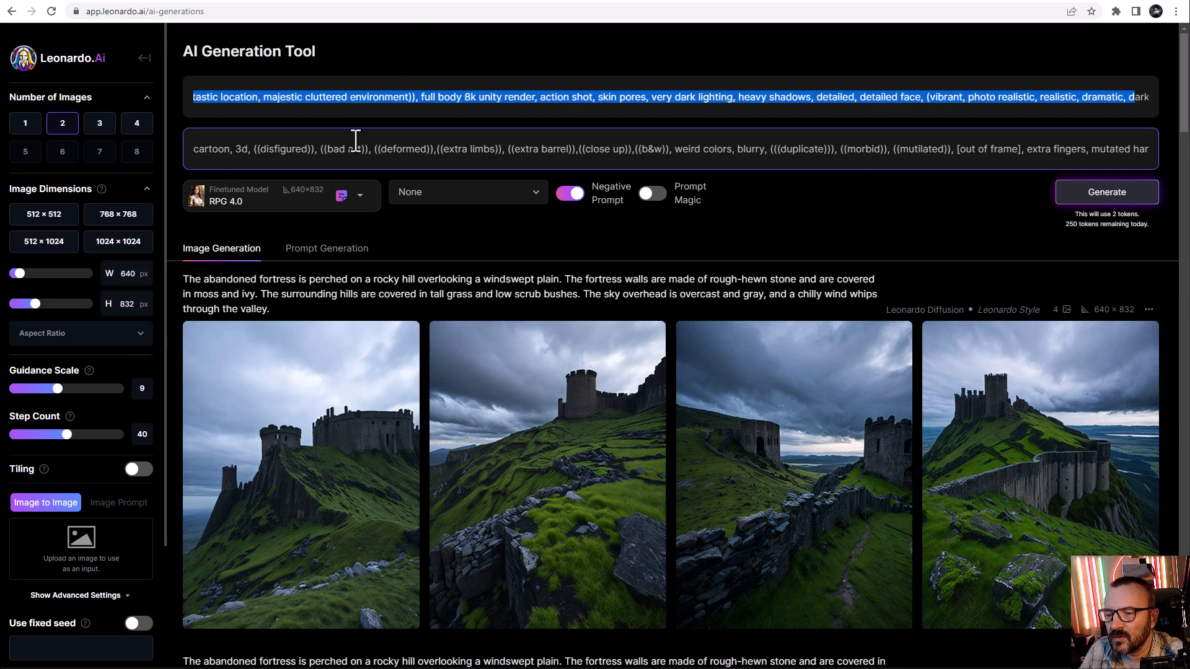
click(351, 146)
click(570, 194)
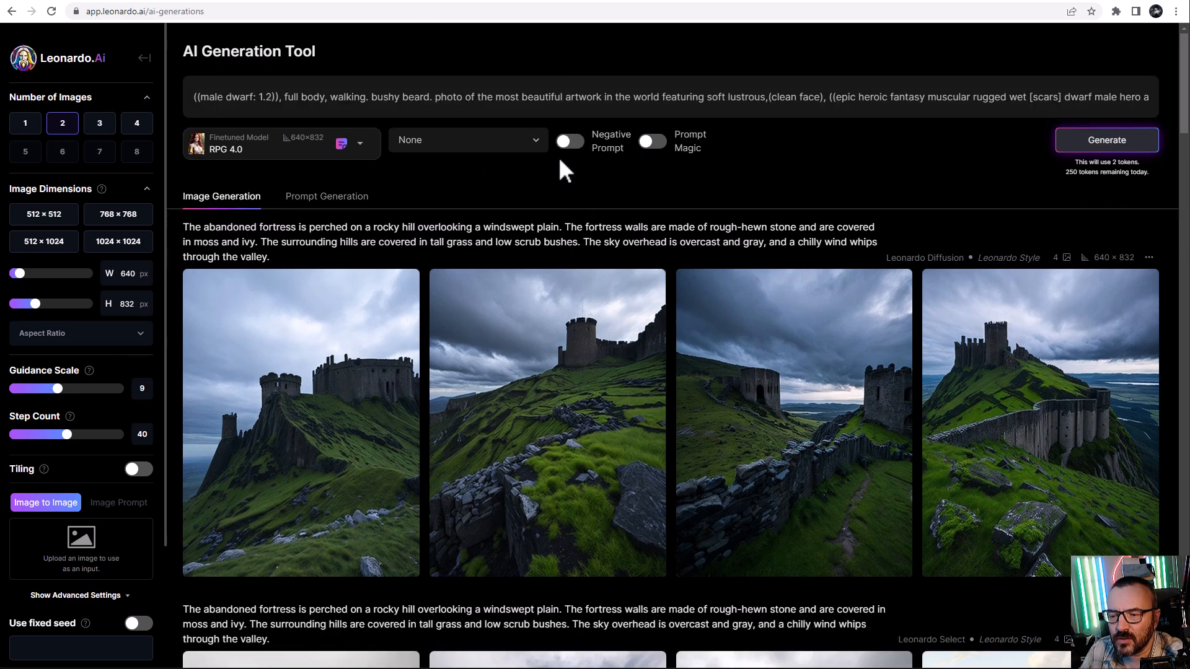
click(569, 142)
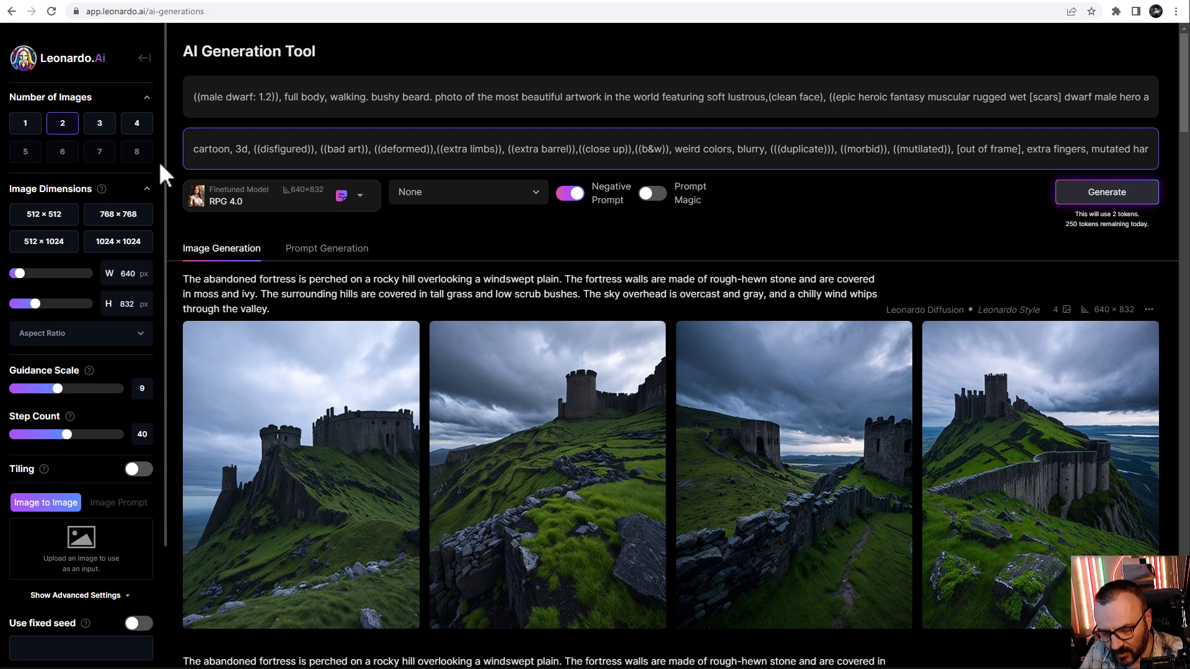
Step: Replace the whole negative prompt with the copied text starting "blue jeans, 3d, render, doll, plastic, blur, haze, monochrome"
triple_click(429, 151)
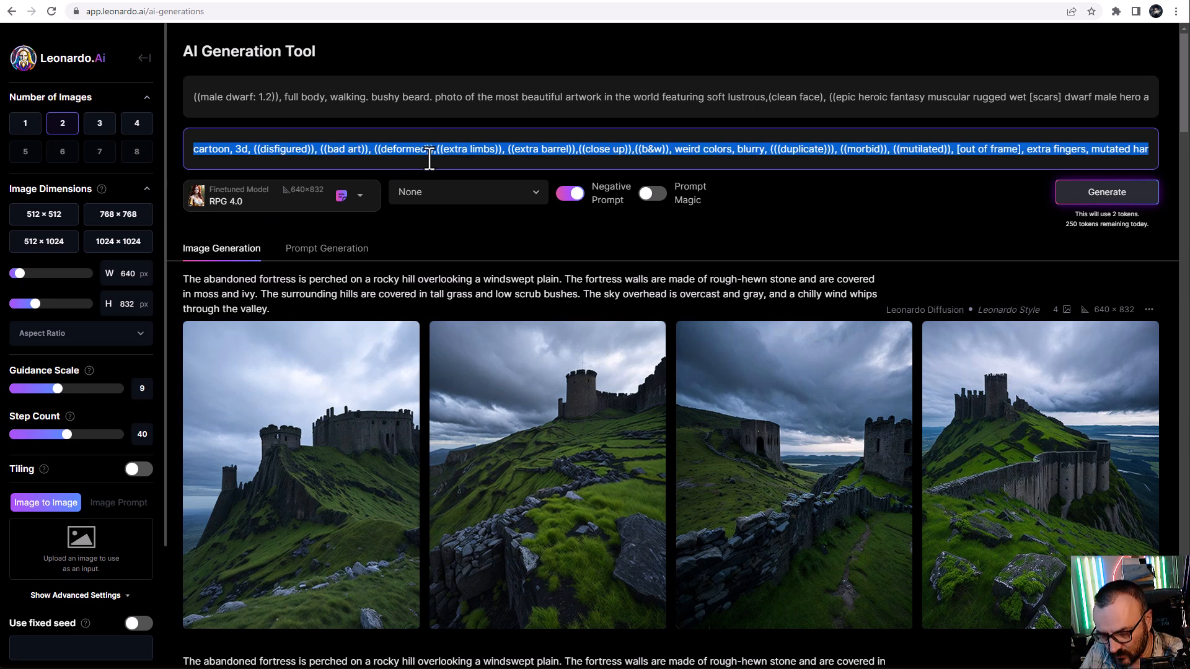
key(ctrl+v)
click(847, 192)
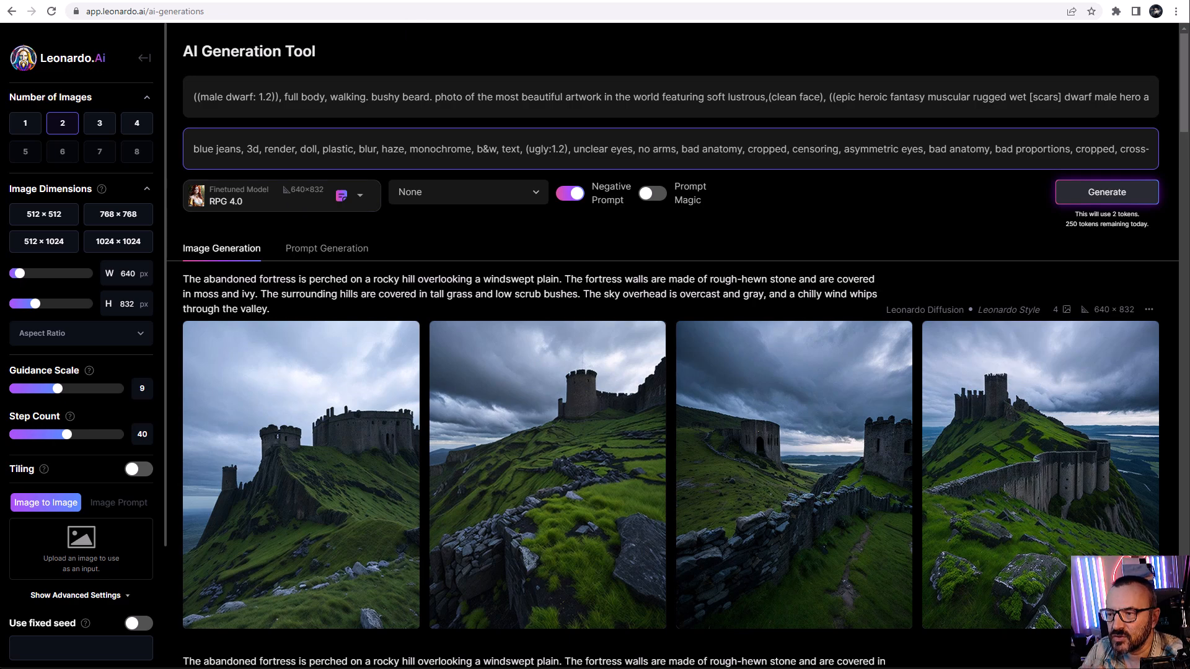
Step: Switch to Discord, look at the Midjourney Bot and niji・journey Bot conversations with an enlarged image, and return to Leonardo.Ai
click(914, 1)
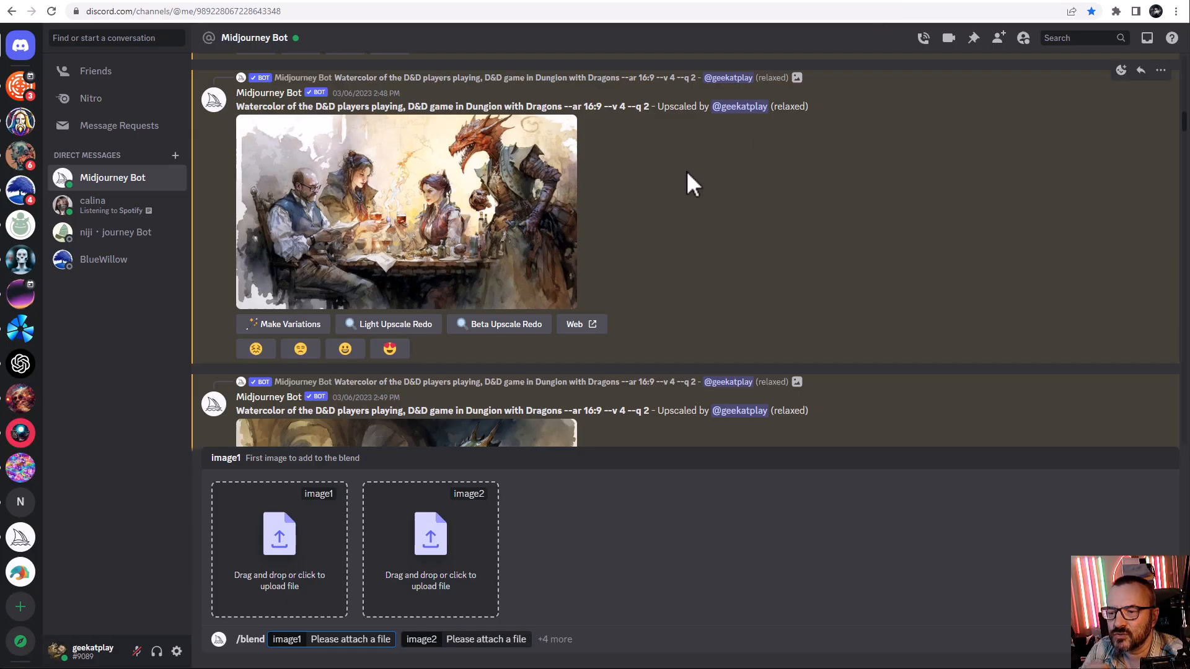
click(736, 180)
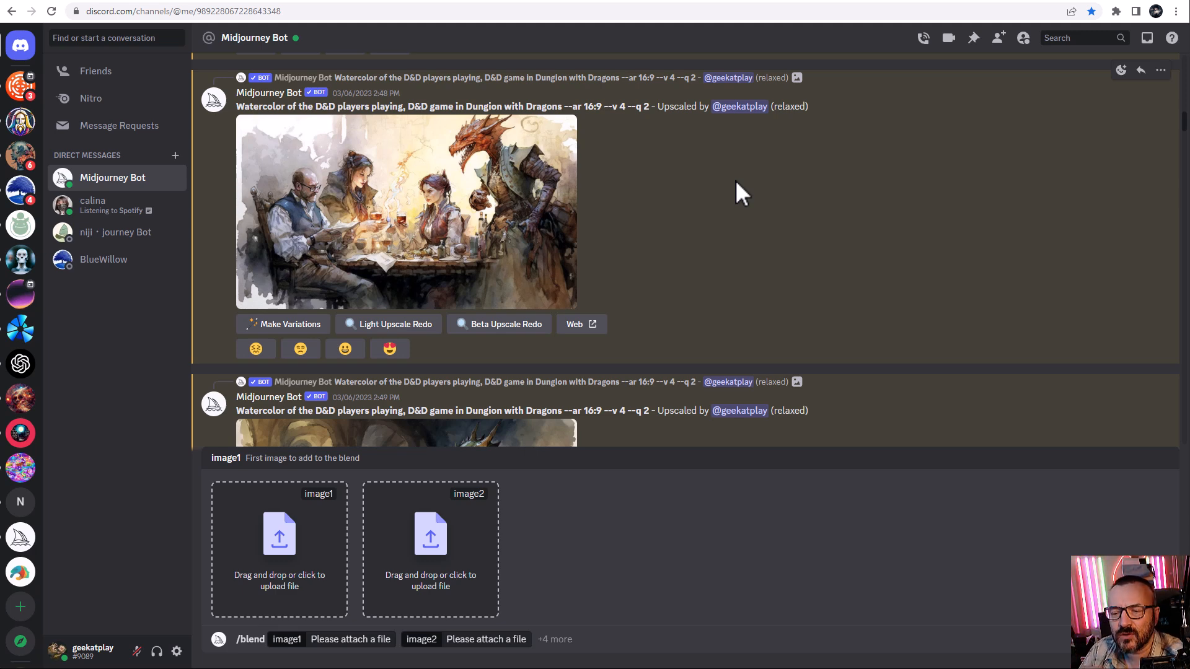
click(102, 237)
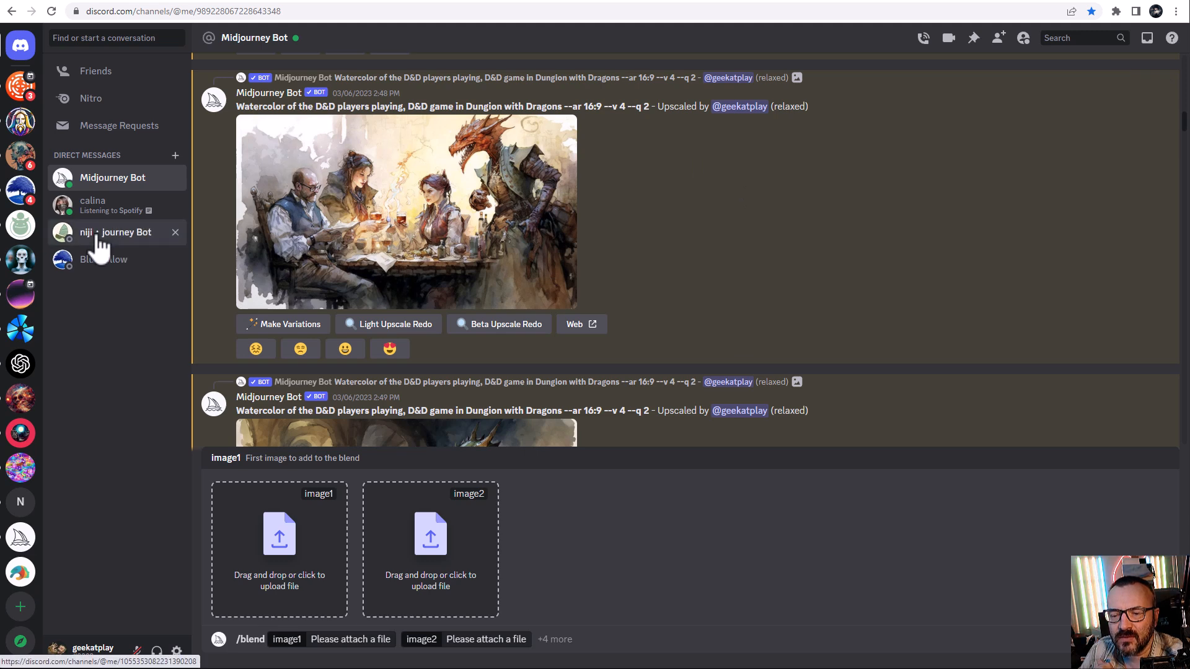
click(337, 160)
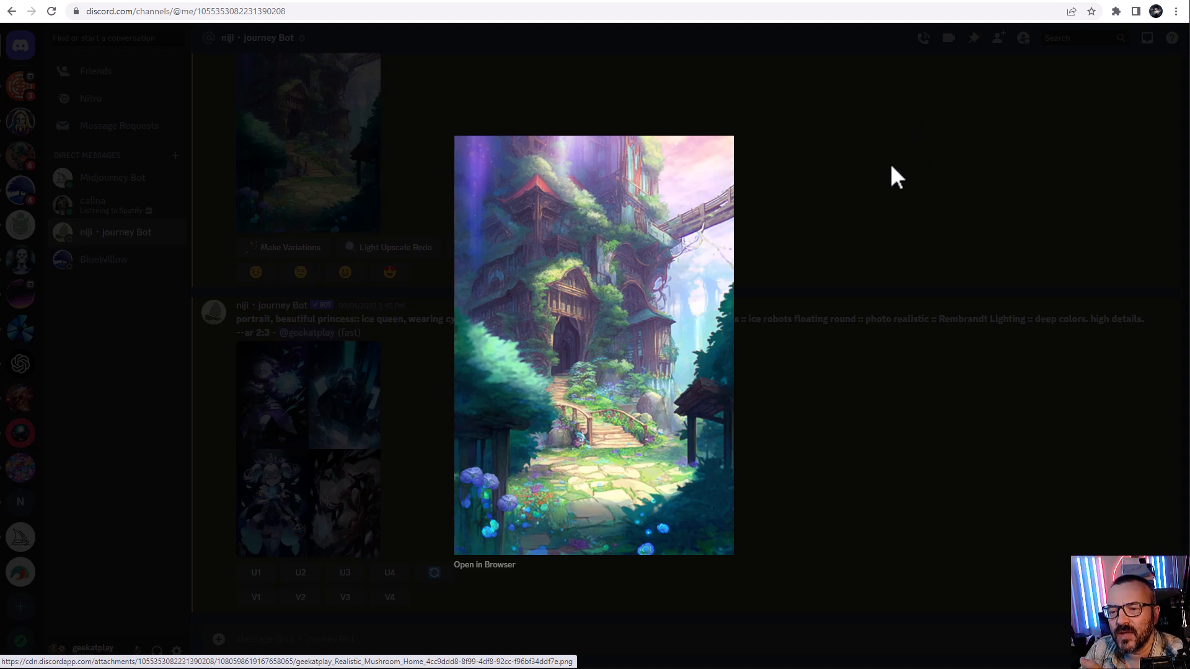
click(447, 2)
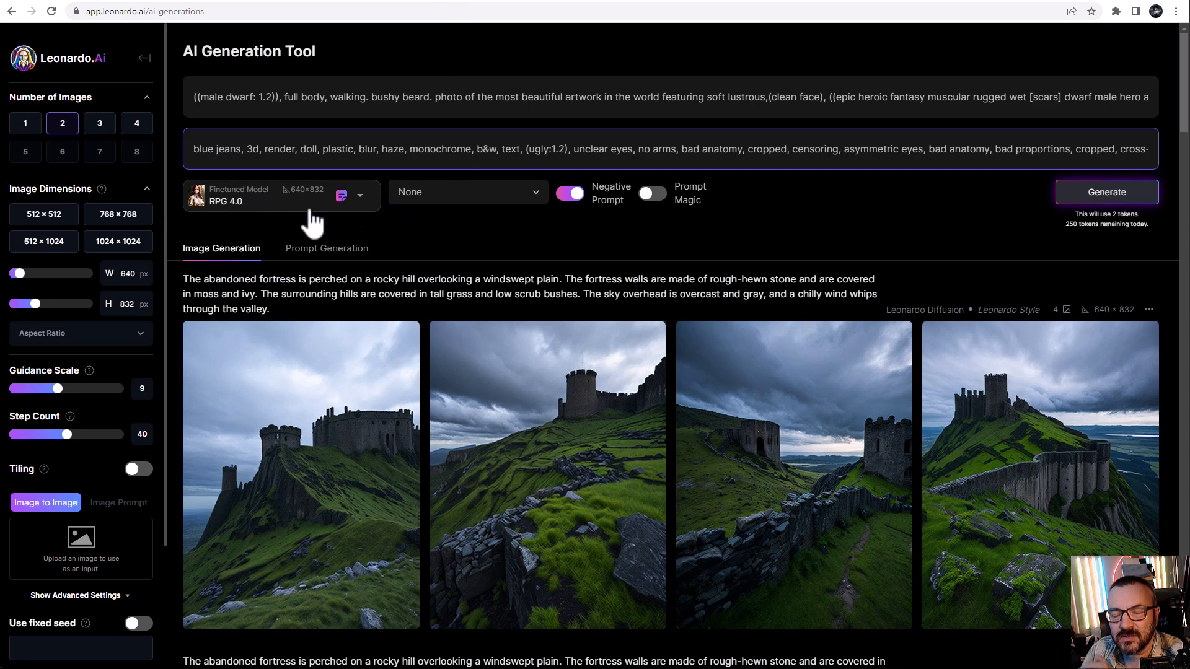
Step: Open the custom finetuned model selection and browse through the whole collection of platform models
click(360, 198)
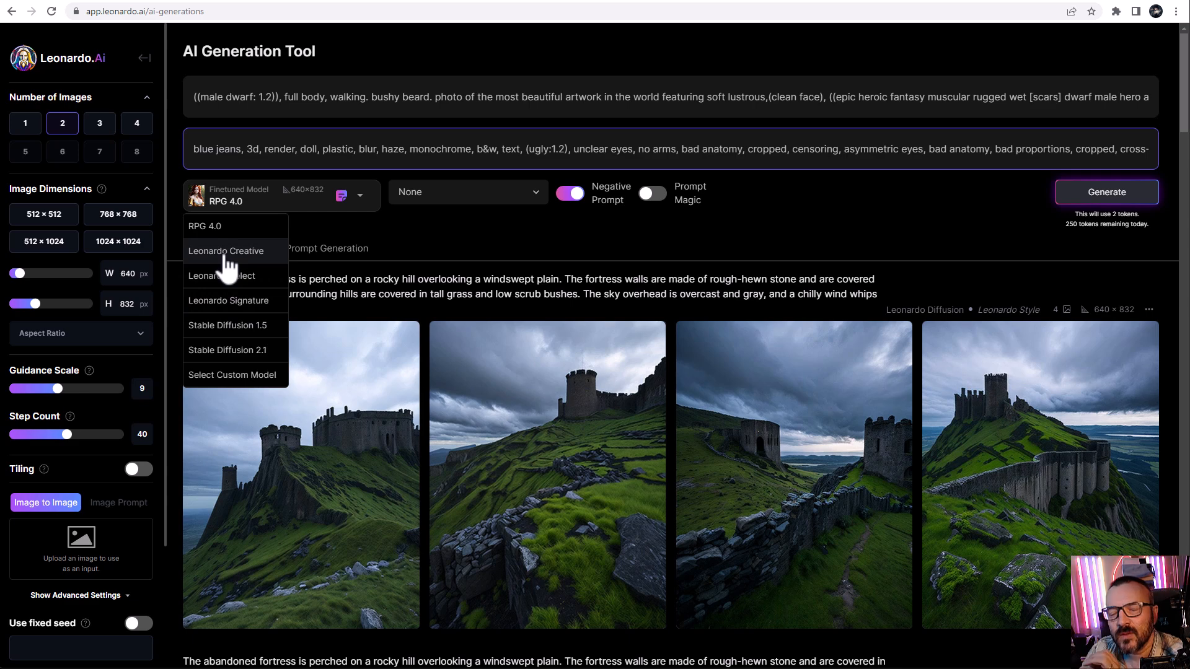
click(241, 376)
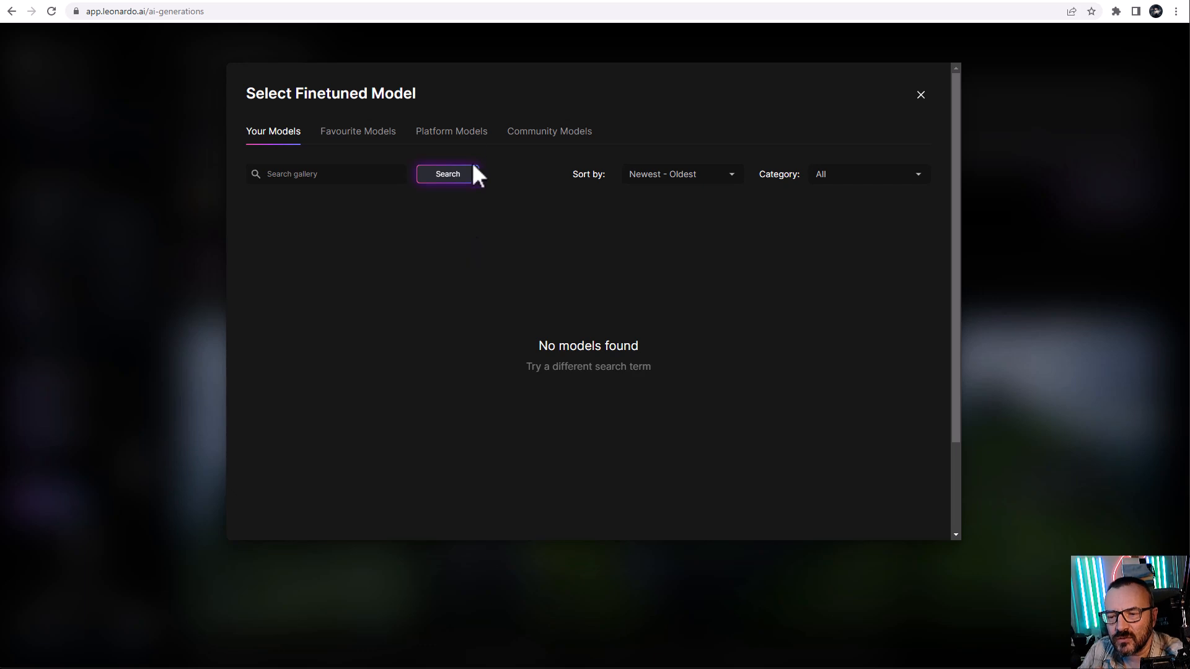
click(438, 132)
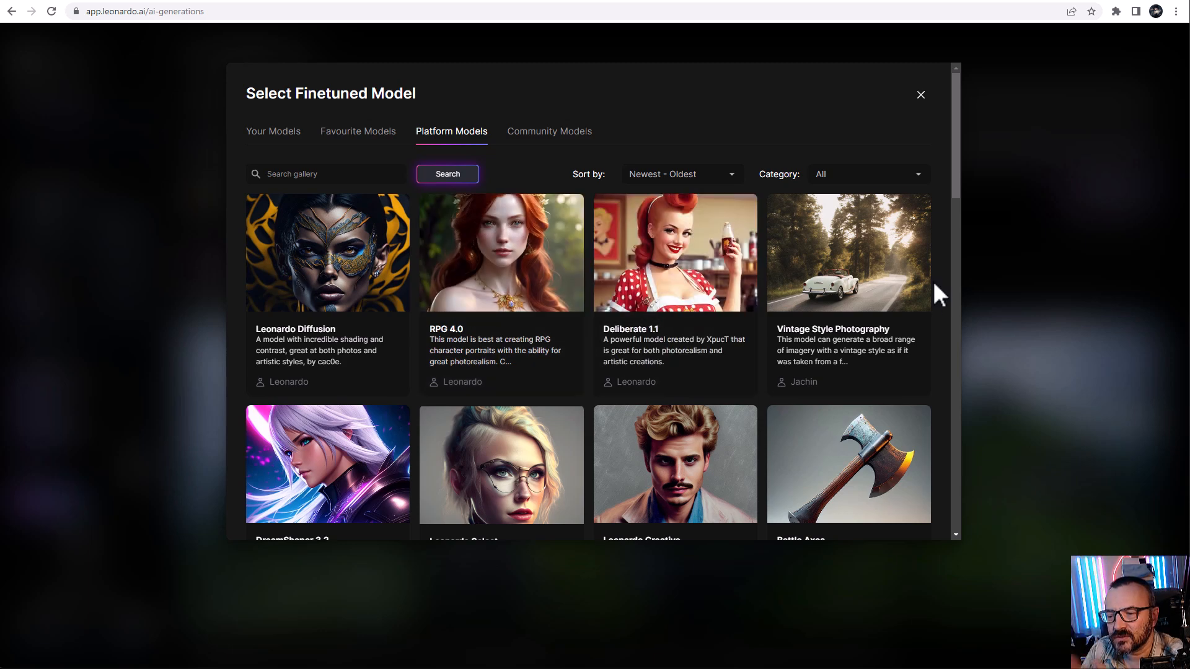
scroll(917, 319, down, 2)
scroll(919, 318, down, 3)
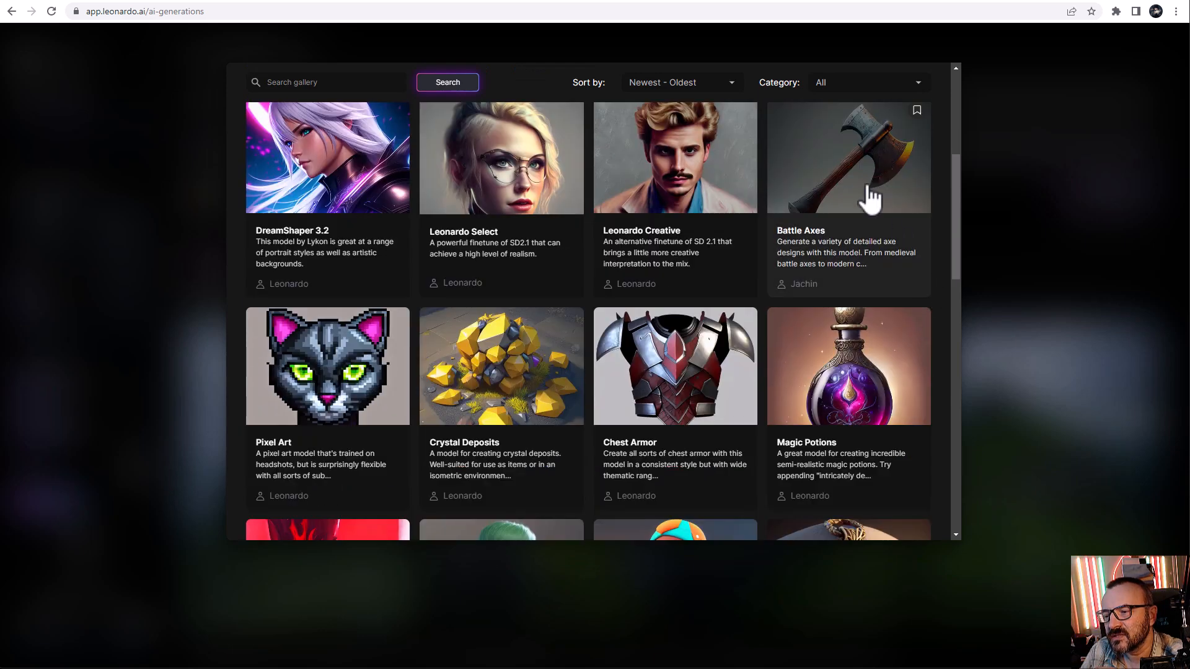
scroll(516, 369, down, 1)
scroll(515, 369, down, 1)
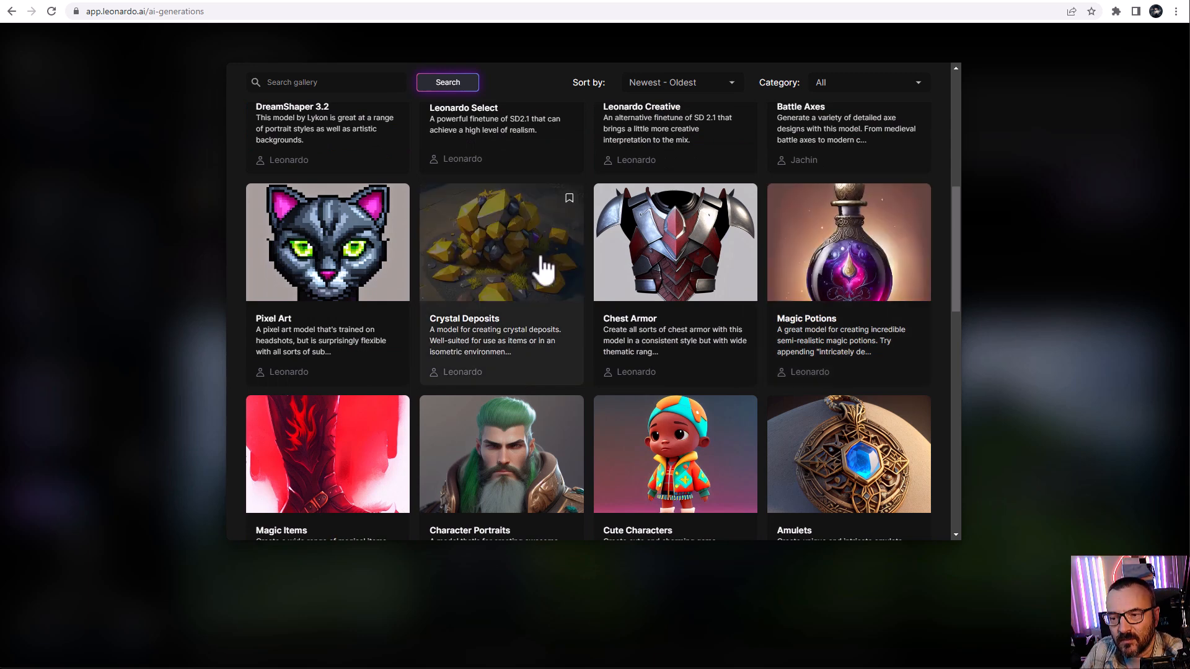
scroll(657, 266, down, 2)
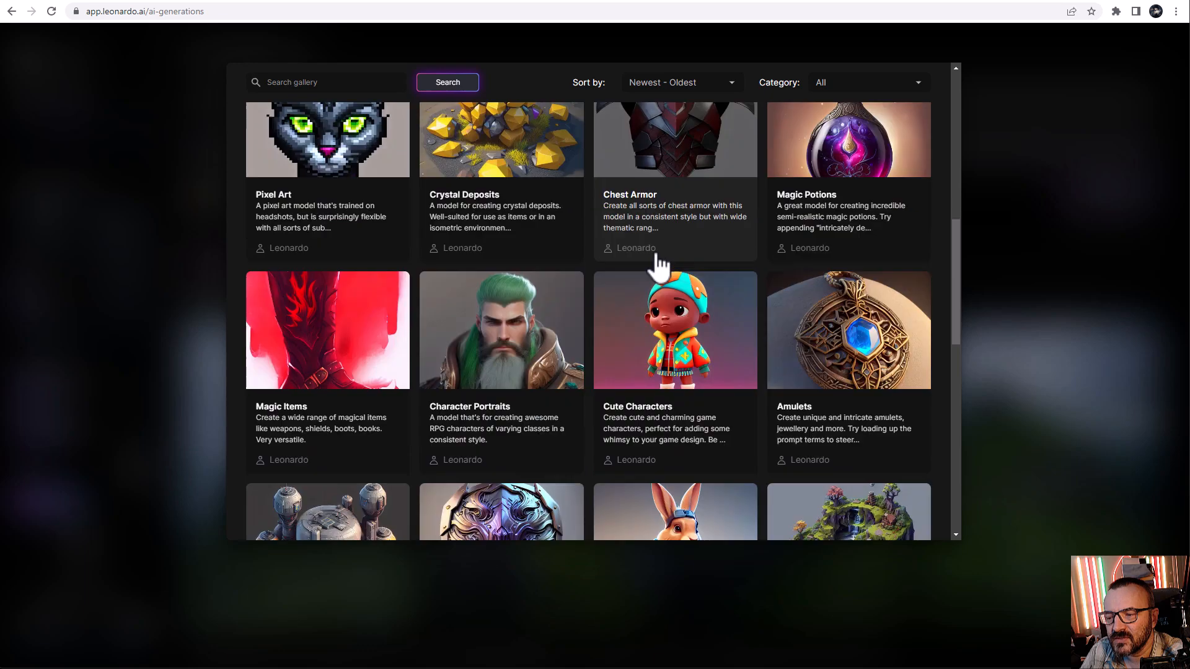
scroll(358, 188, down, 1)
scroll(348, 217, down, 1)
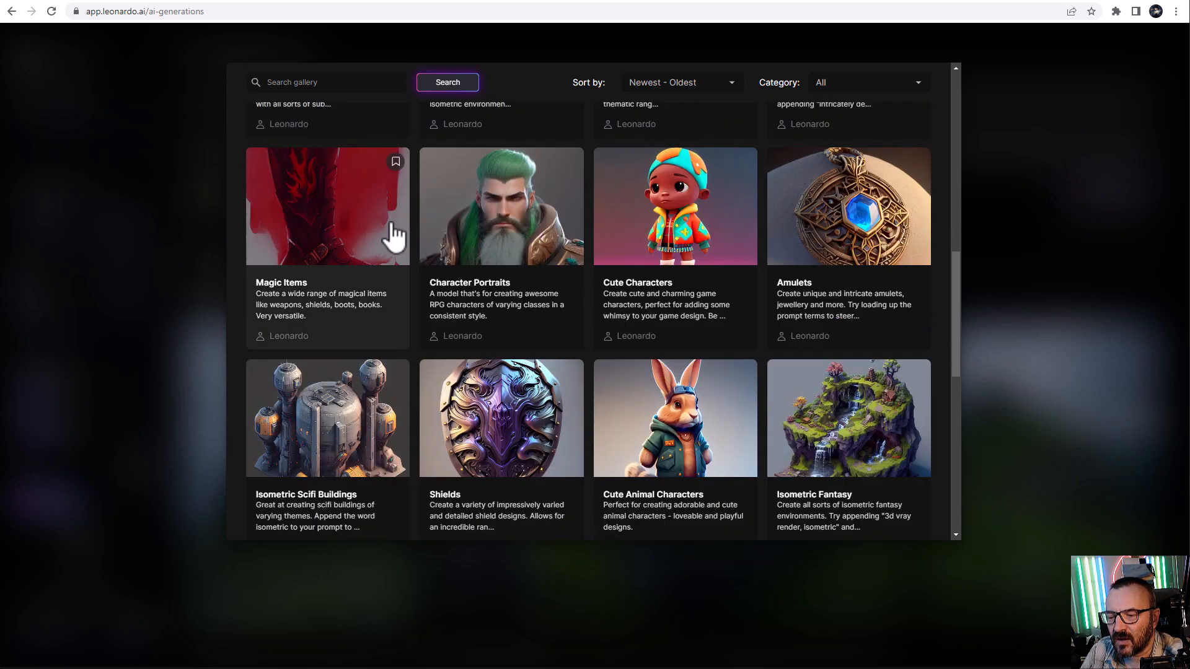
scroll(785, 227, down, 3)
scroll(713, 284, down, 7)
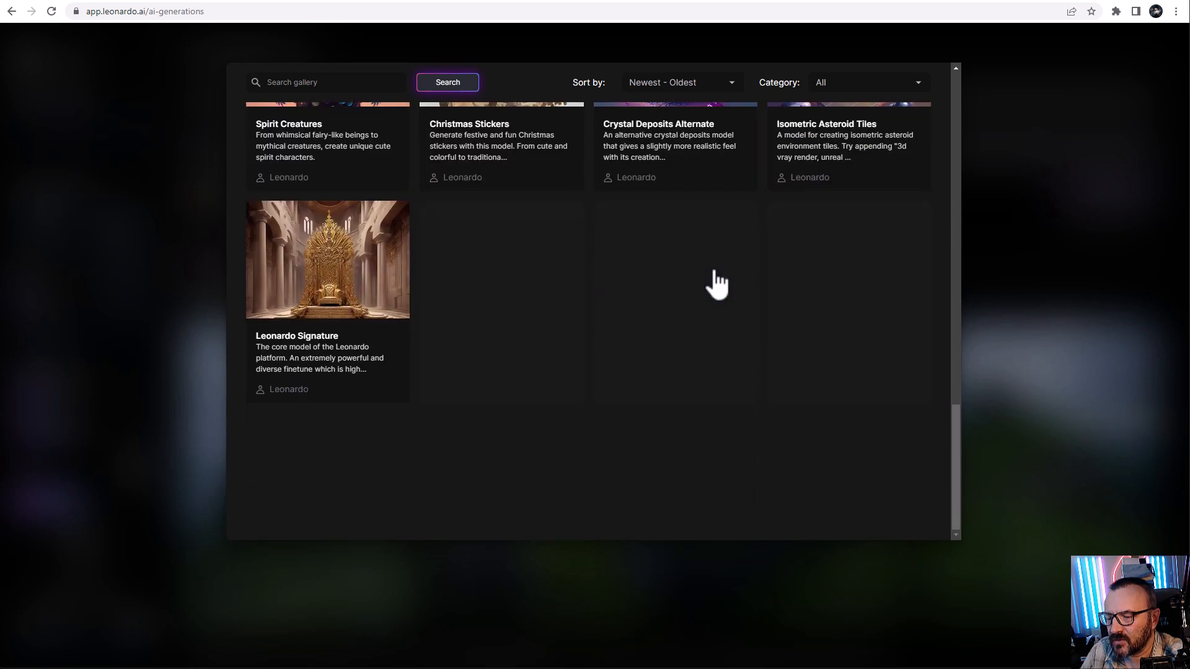
scroll(494, 279, up, 15)
scroll(498, 285, up, 4)
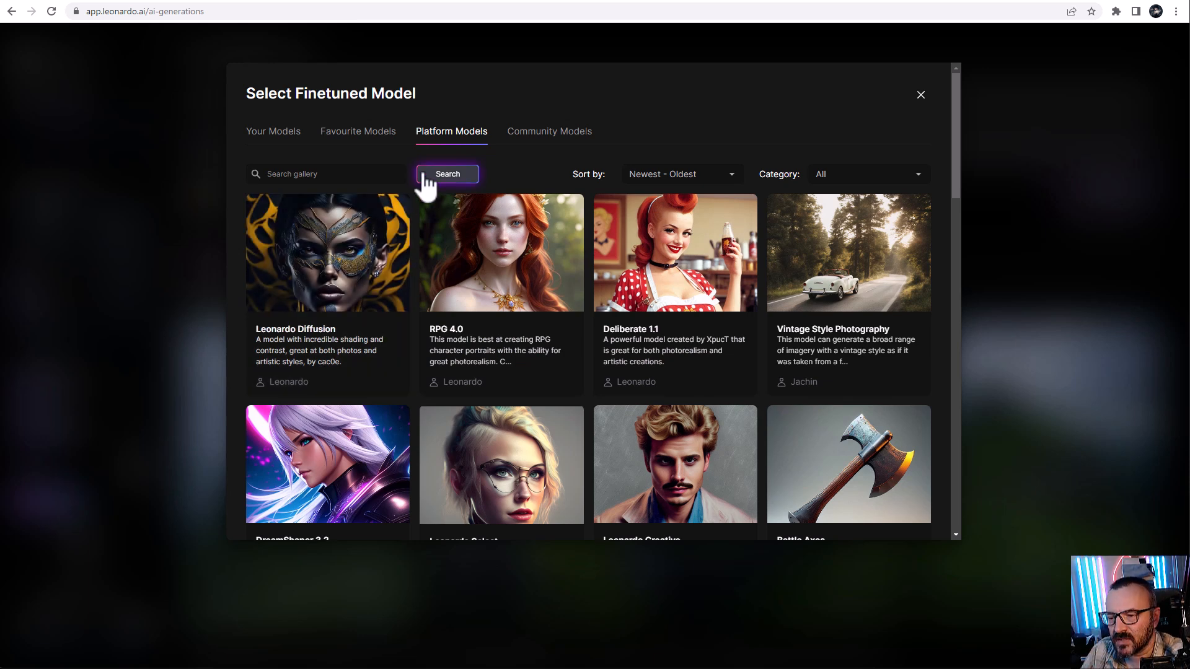
Step: Browse the community models and close the model selection without choosing one
click(526, 133)
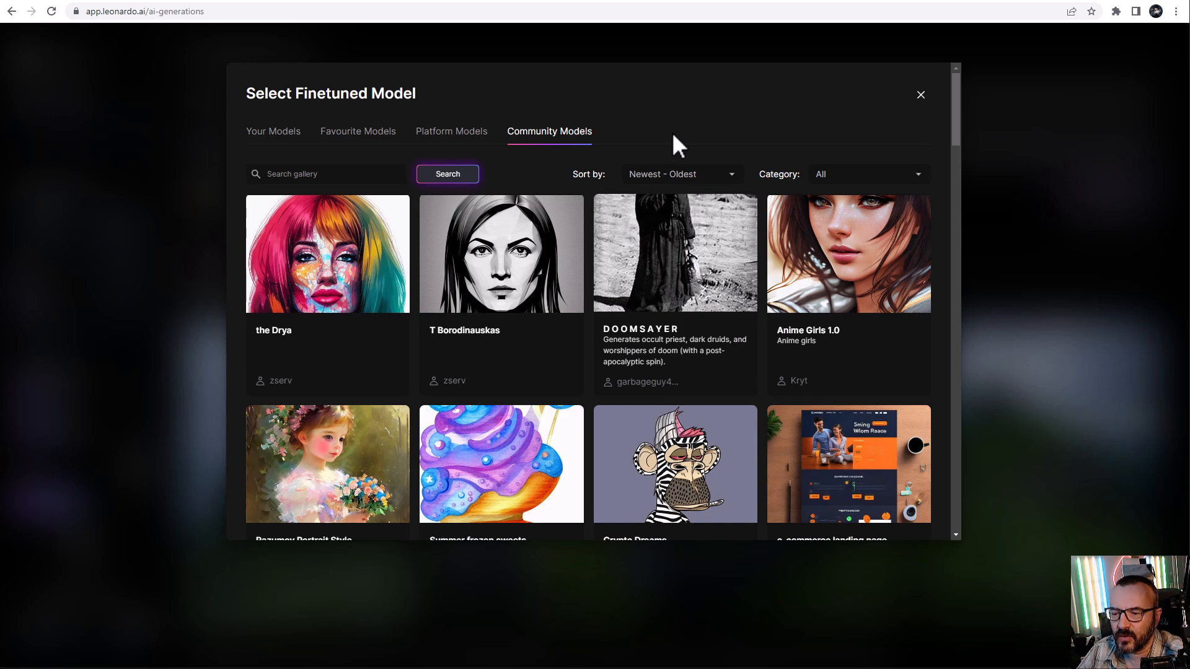
scroll(630, 362, down, 5)
scroll(630, 362, down, 4)
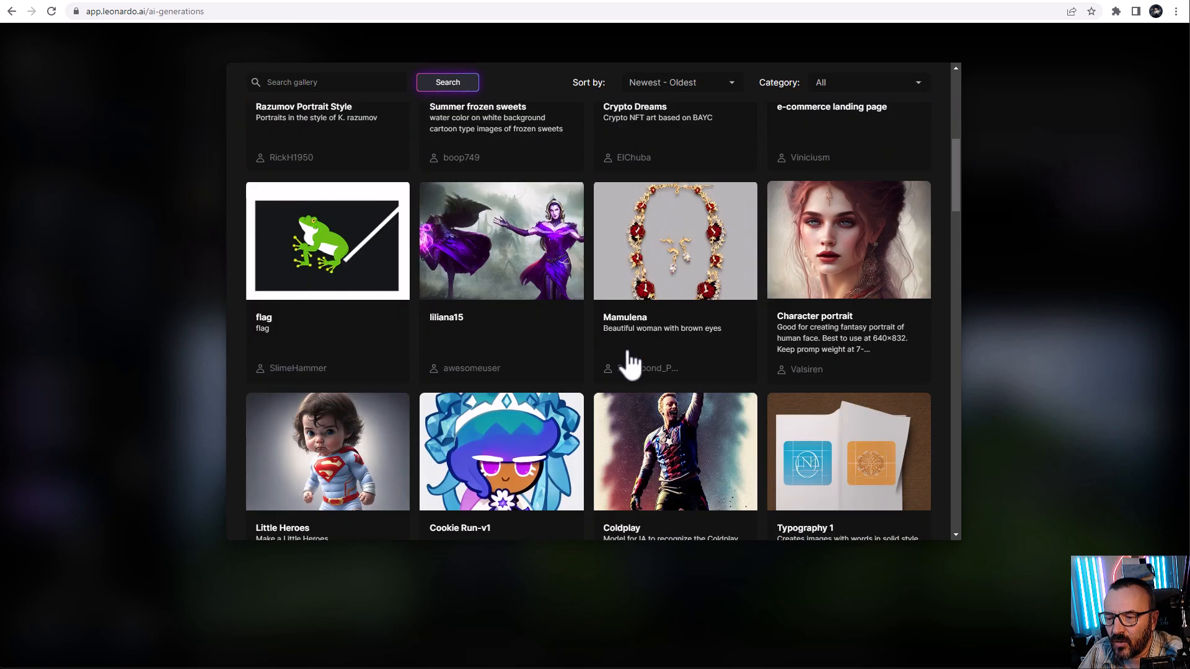
scroll(630, 363, down, 3)
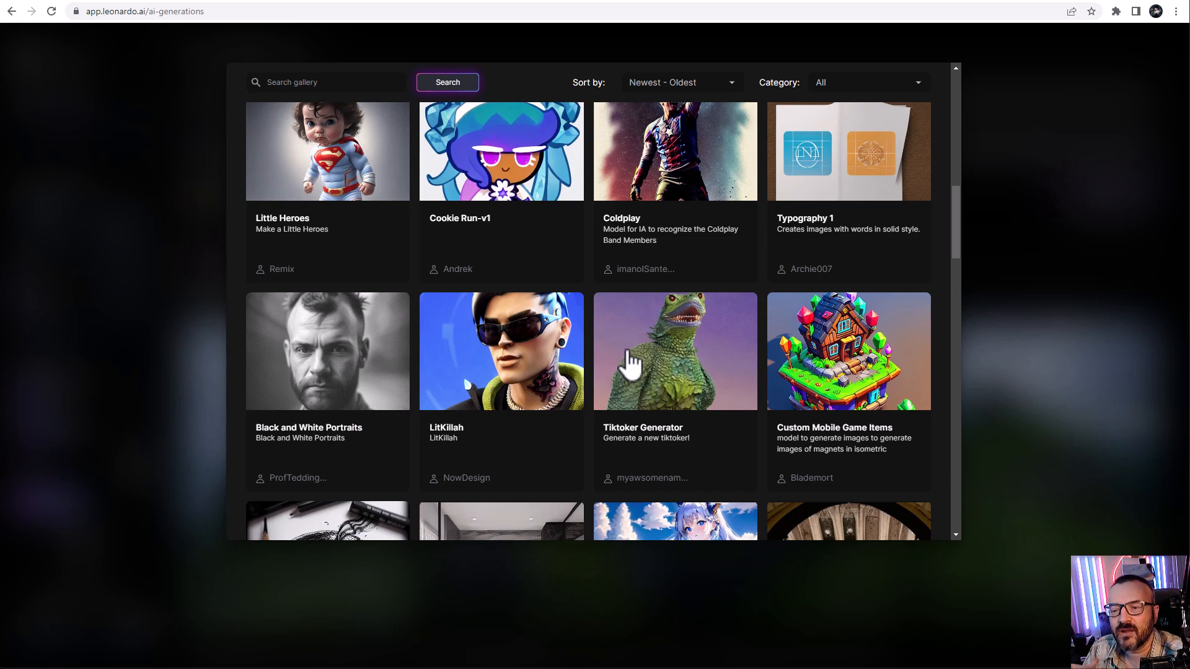
scroll(629, 363, up, 10)
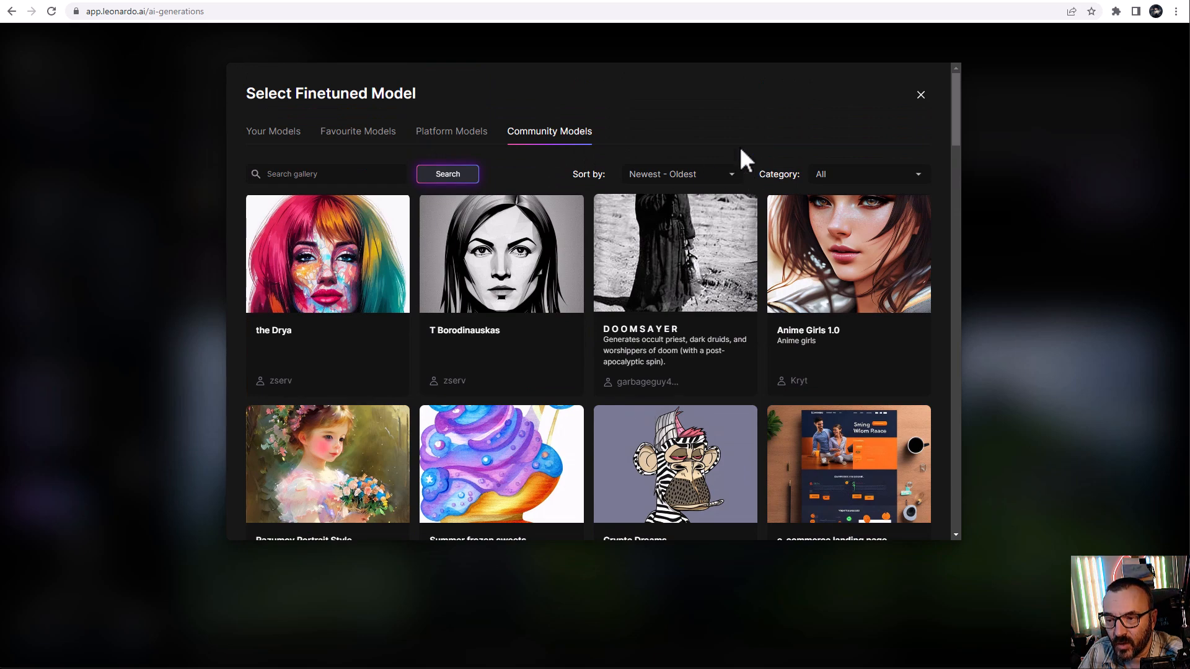
click(921, 95)
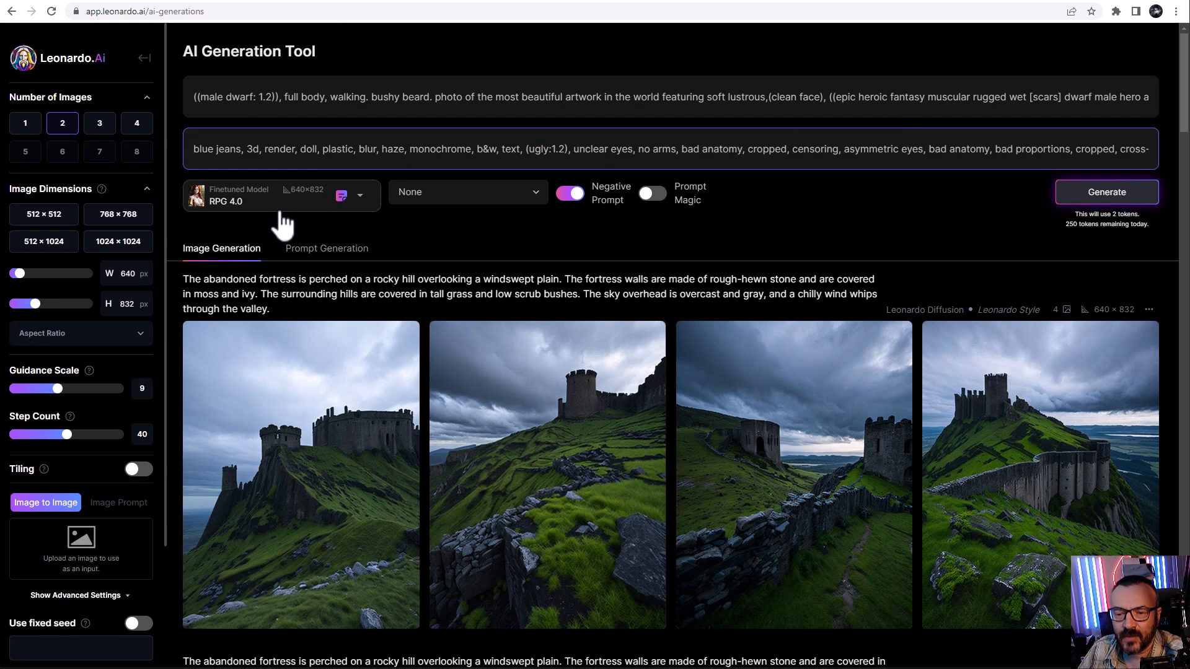
Step: Generate 4 dwarf images with the RPG 4.0 model and the style kept at None
click(500, 194)
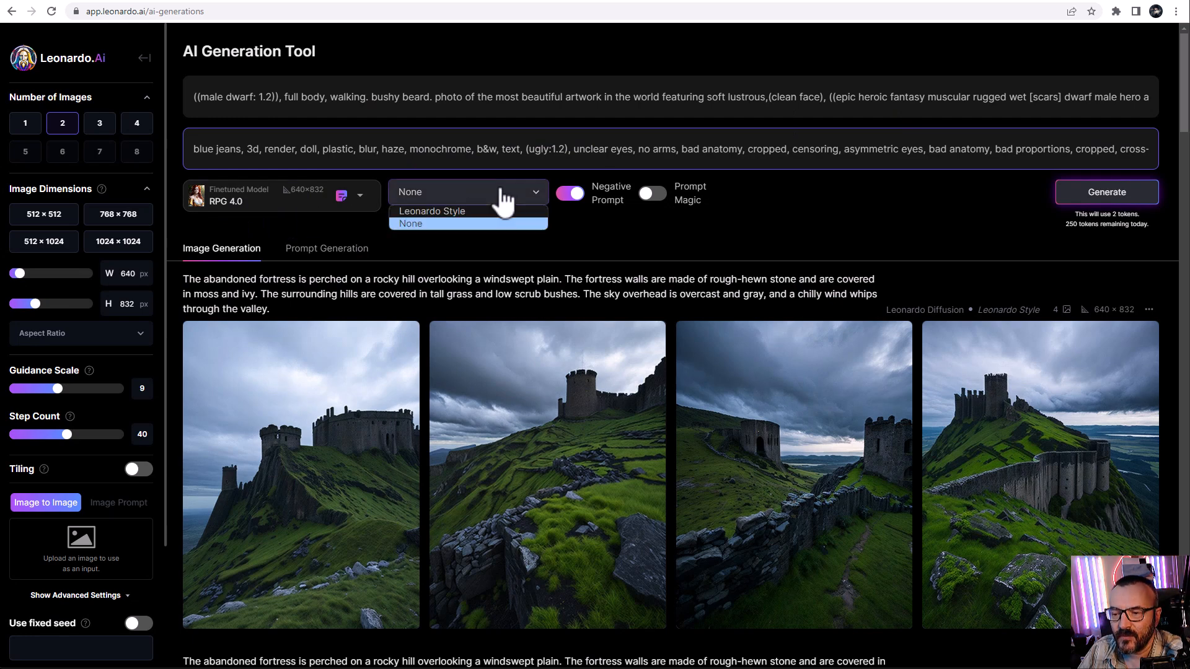
click(464, 223)
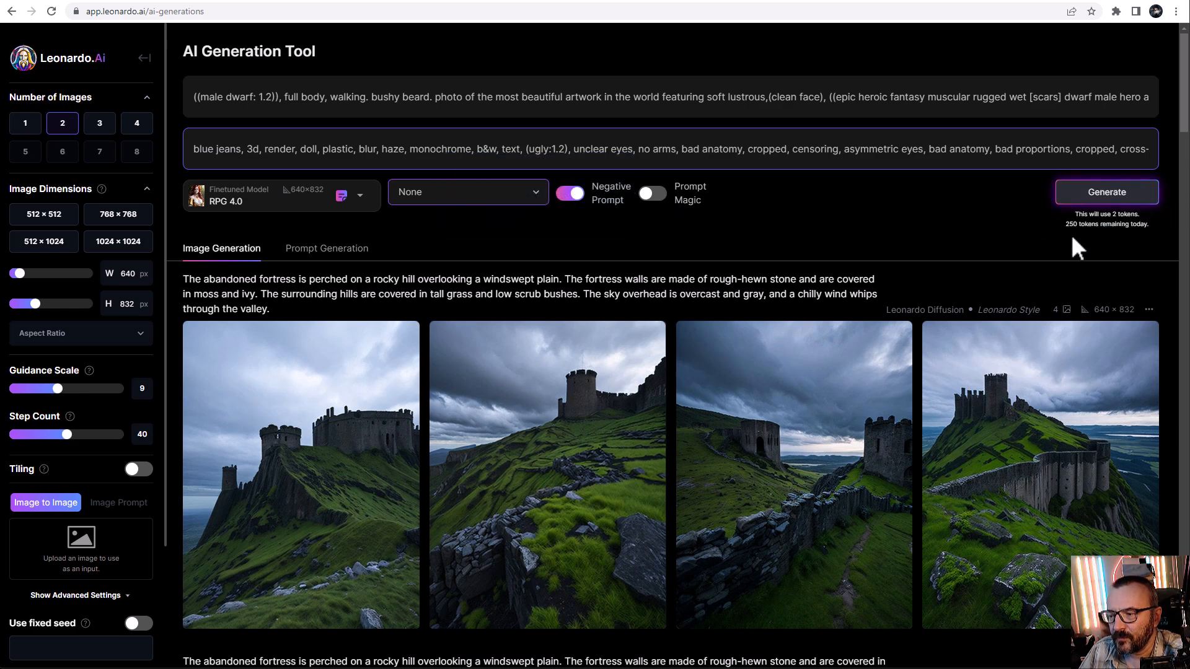
mouse_move(1132, 232)
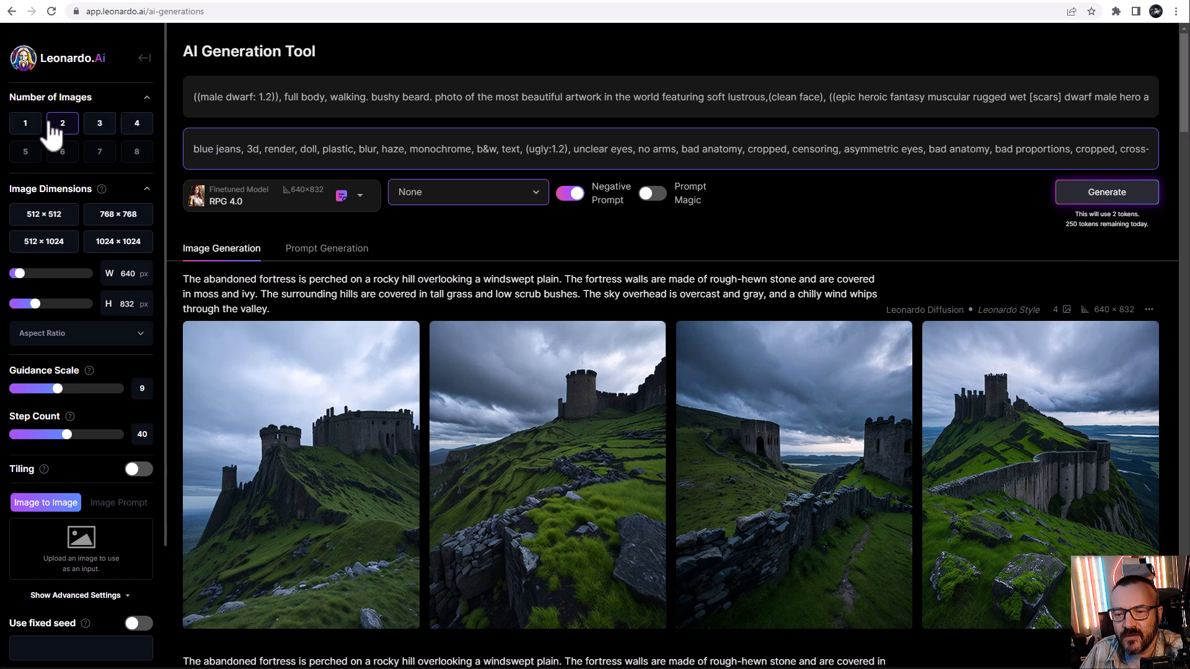
click(136, 125)
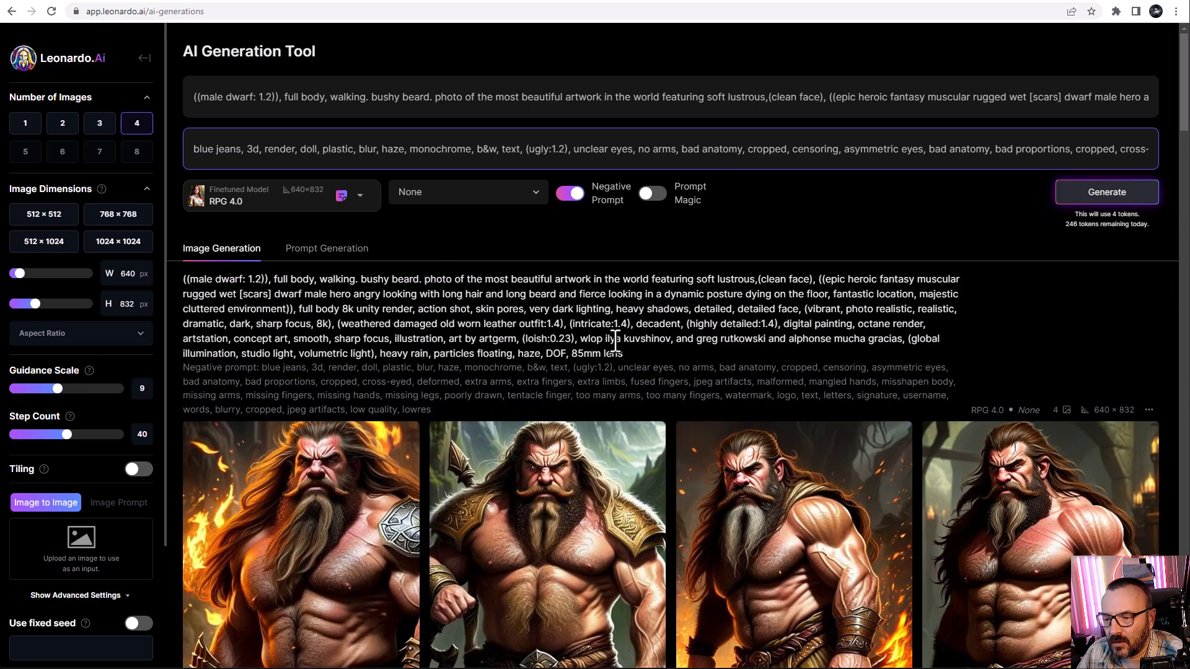
Step: View the generated dwarf images enlarged one after another, and close the image viewer
scroll(615, 340, down, 2)
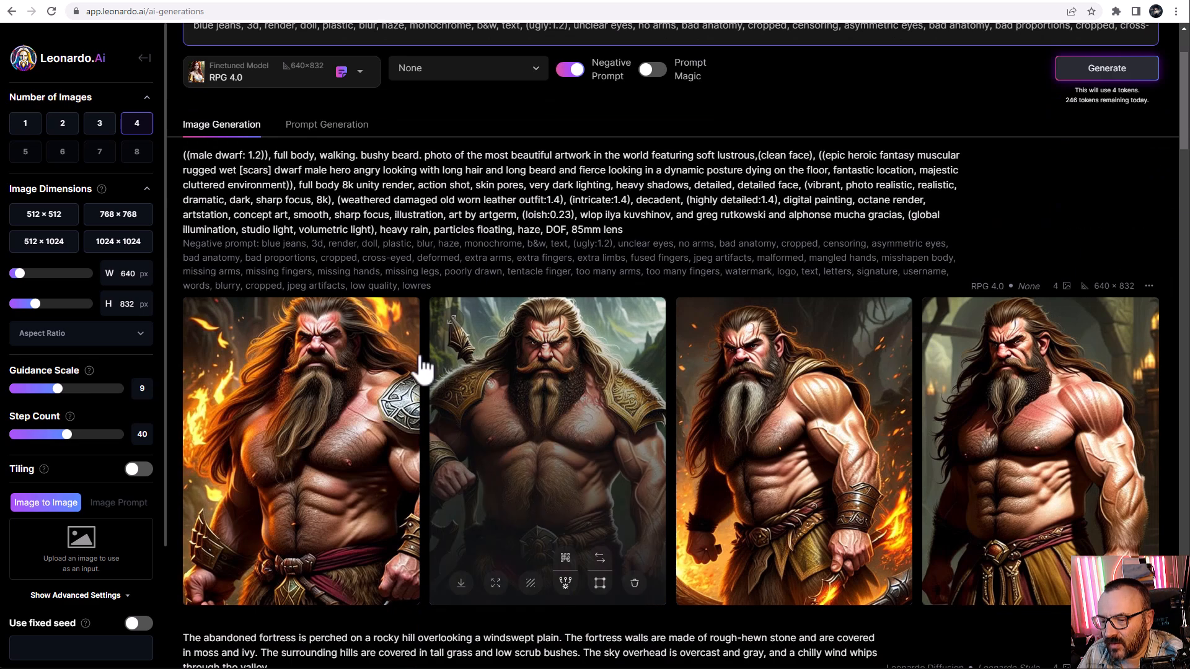
click(343, 397)
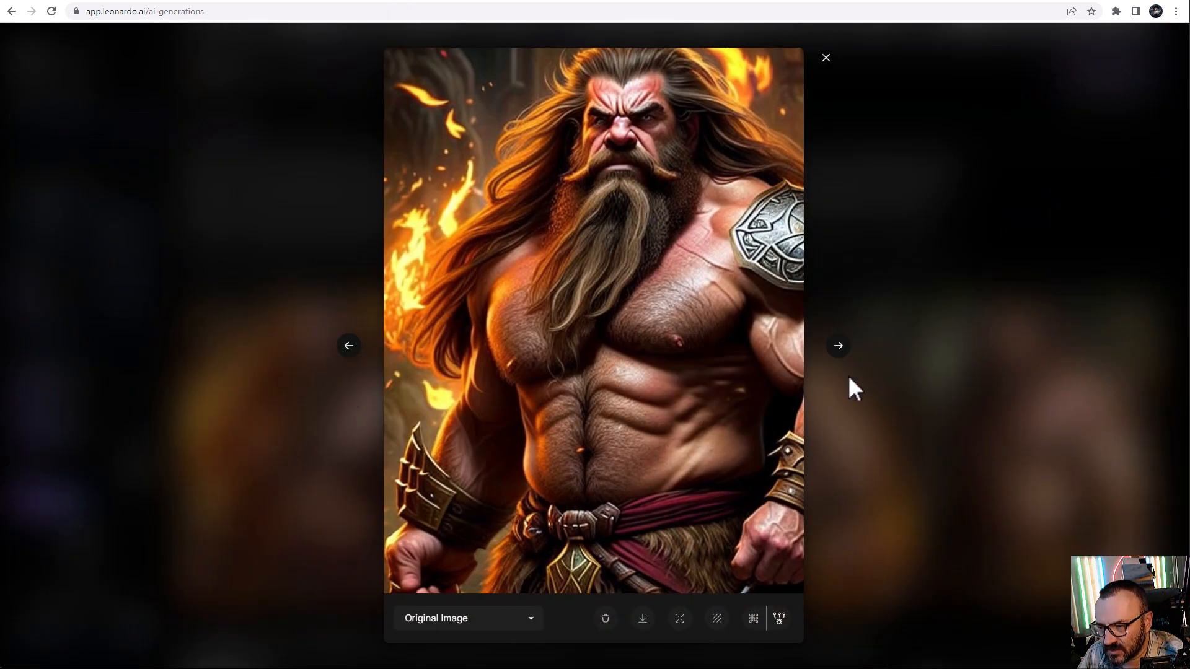
click(839, 347)
click(839, 346)
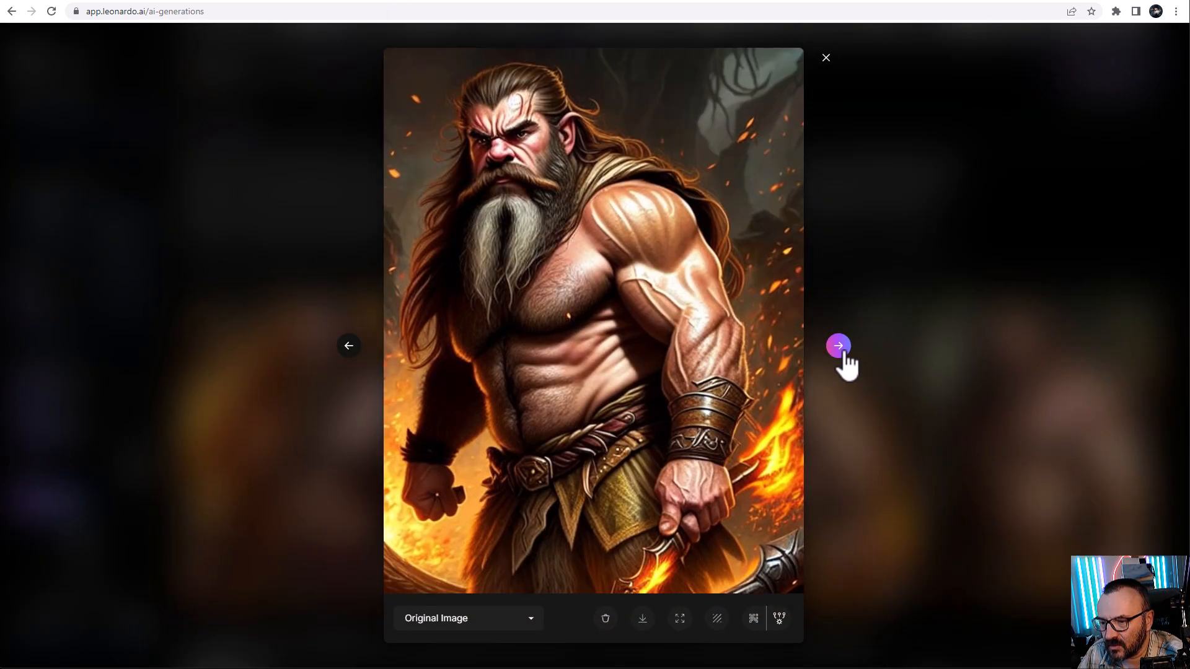
click(839, 347)
click(927, 274)
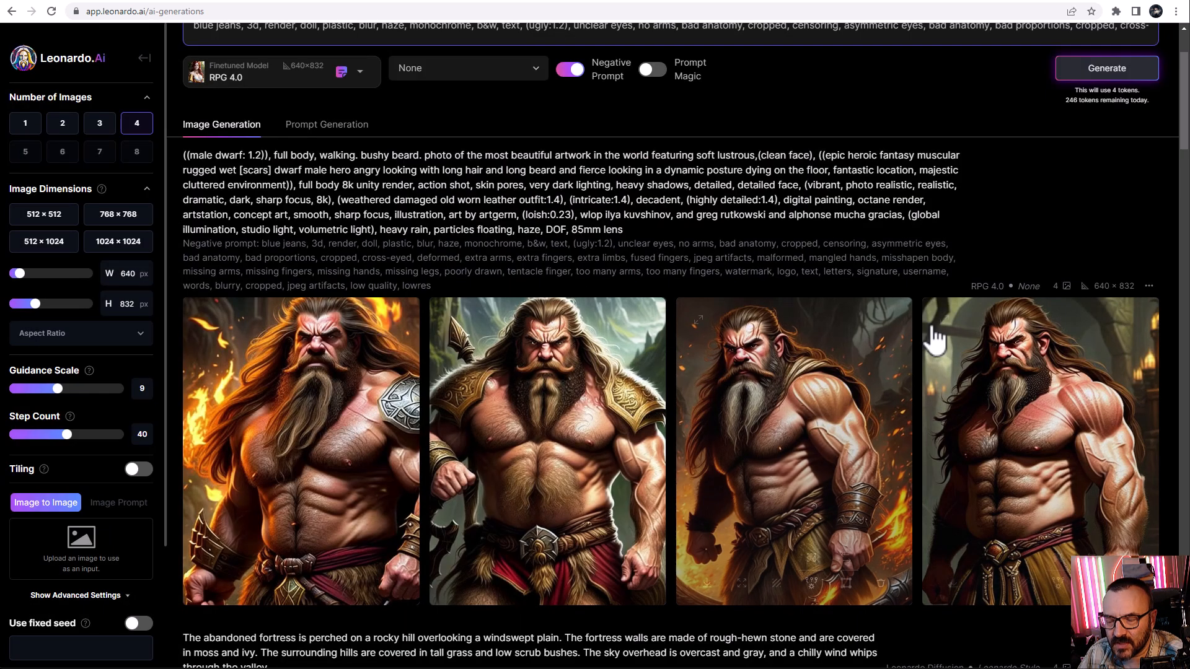
Step: Find Leonardo Diffusion among the platform models, review its example images and training resolution, and choose it for generation
click(360, 72)
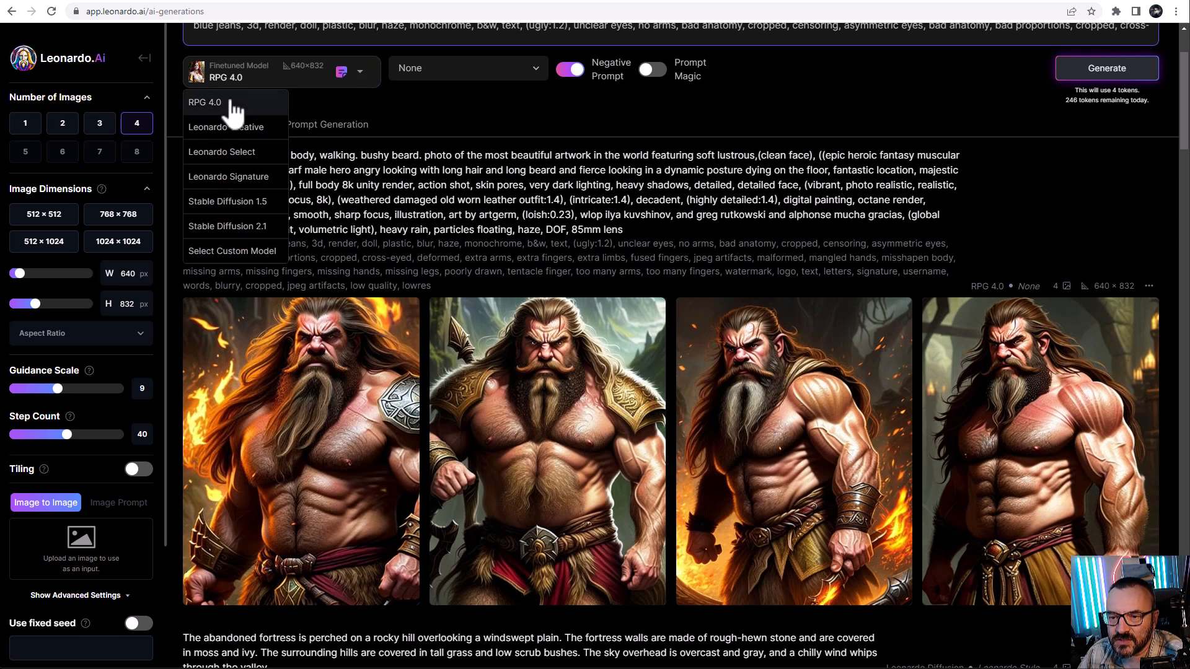
click(248, 250)
click(462, 133)
click(354, 279)
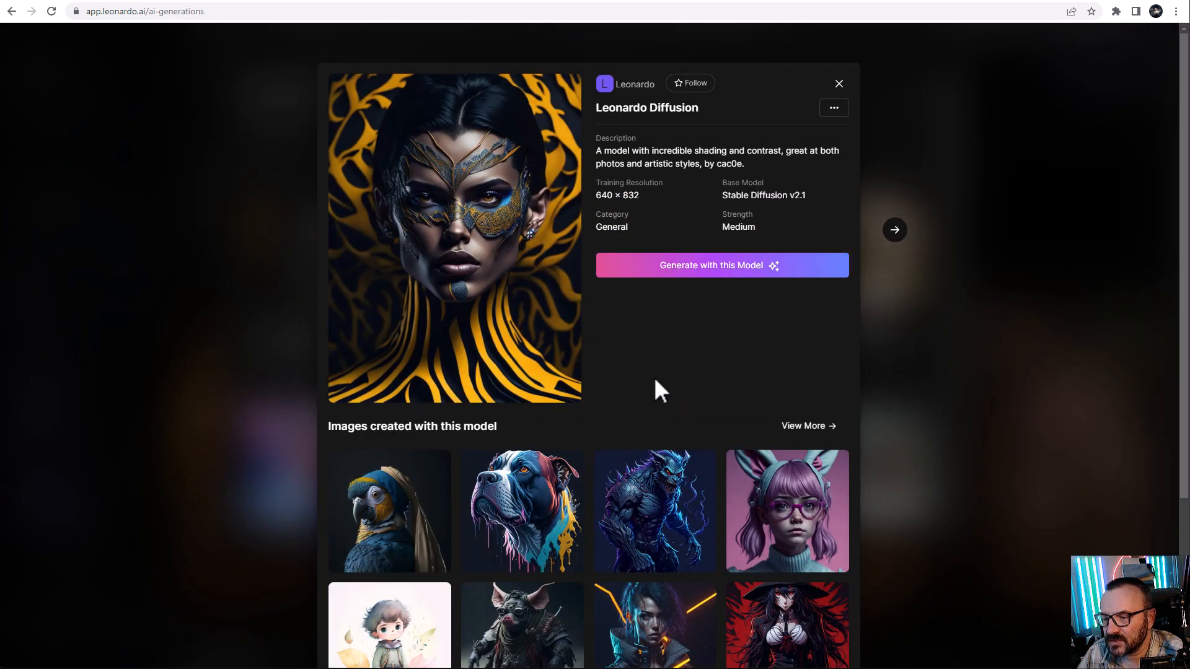
scroll(653, 377, down, 2)
scroll(654, 456, down, 2)
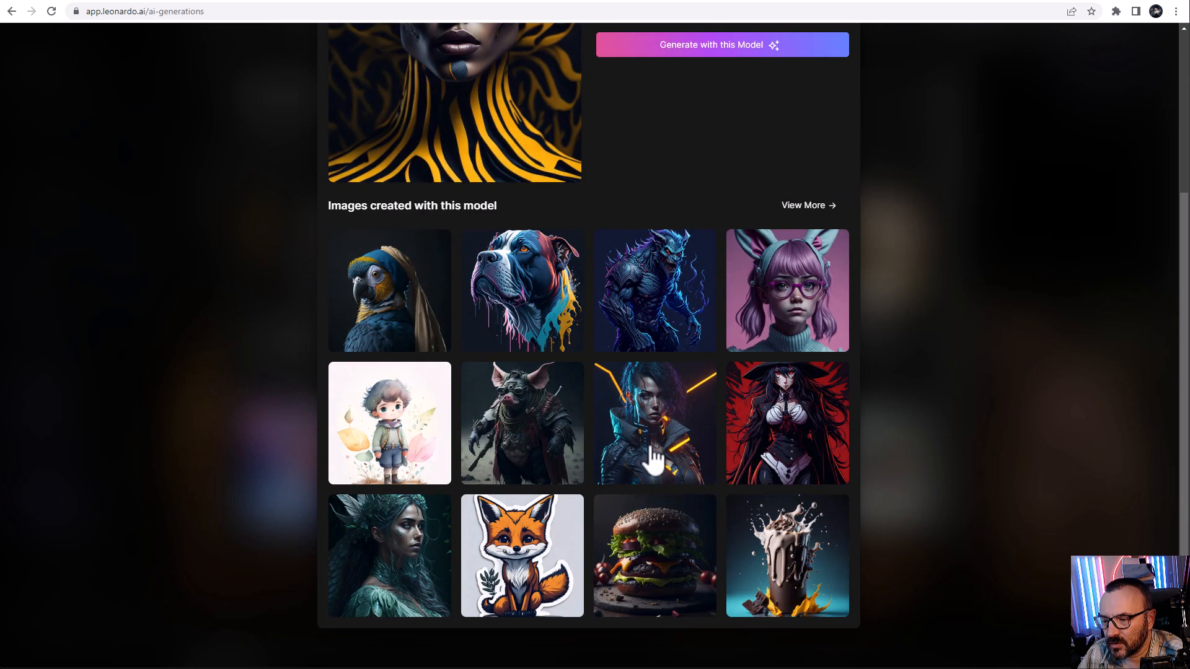
scroll(653, 459, up, 4)
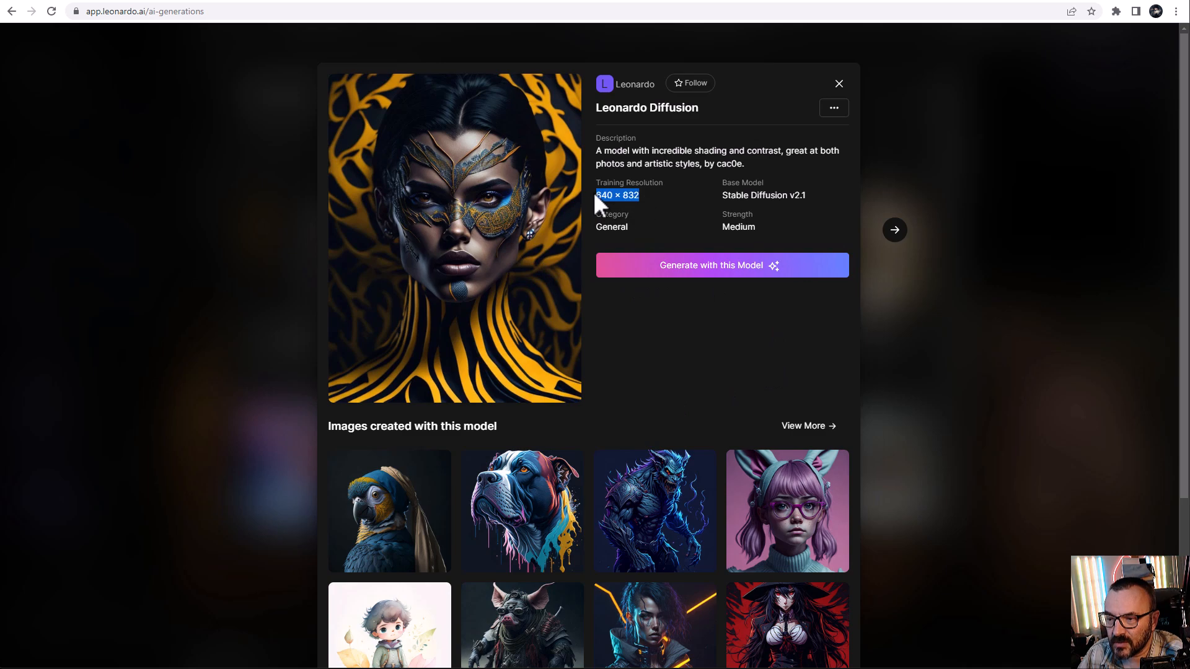
click(657, 218)
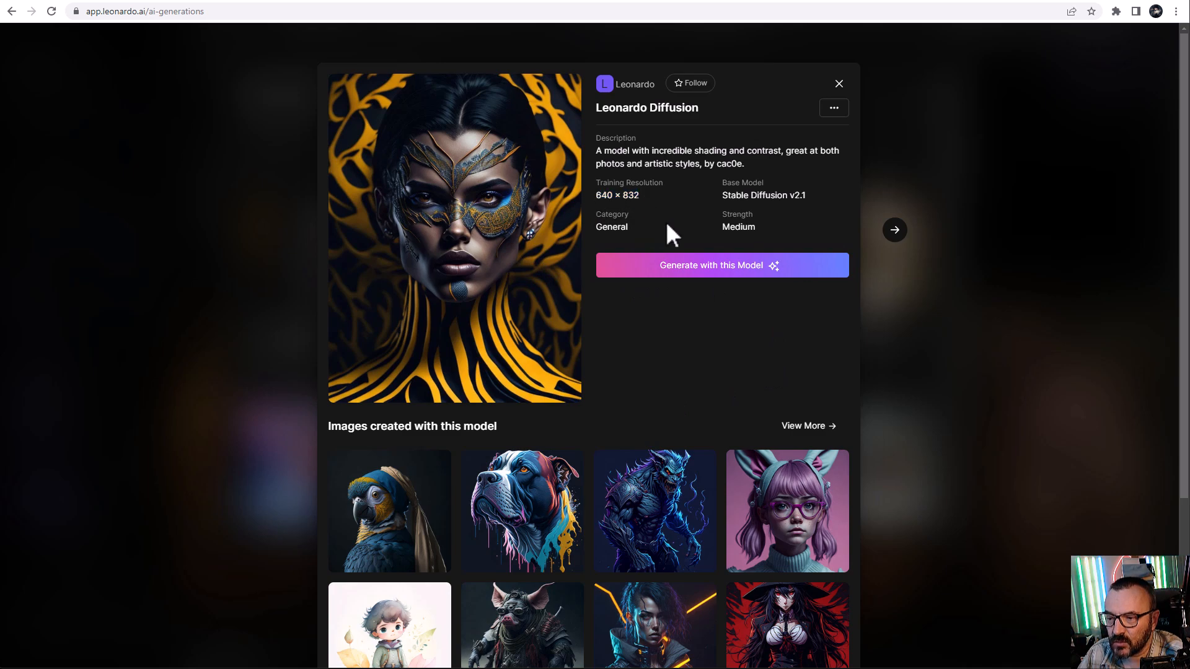
click(725, 272)
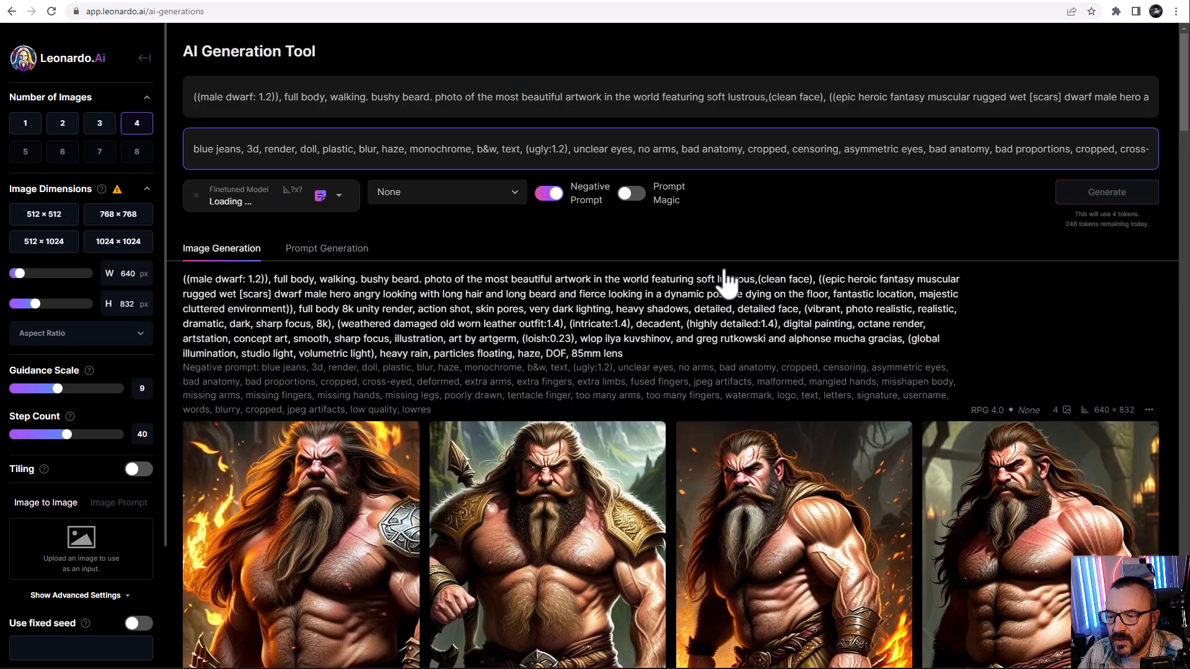
Step: Try image dimensions of 1088 × 1088 px, and reselect the Leonardo Diffusion model with dimensions of 640 × 832 px
drag(18, 273, 57, 304)
click(326, 200)
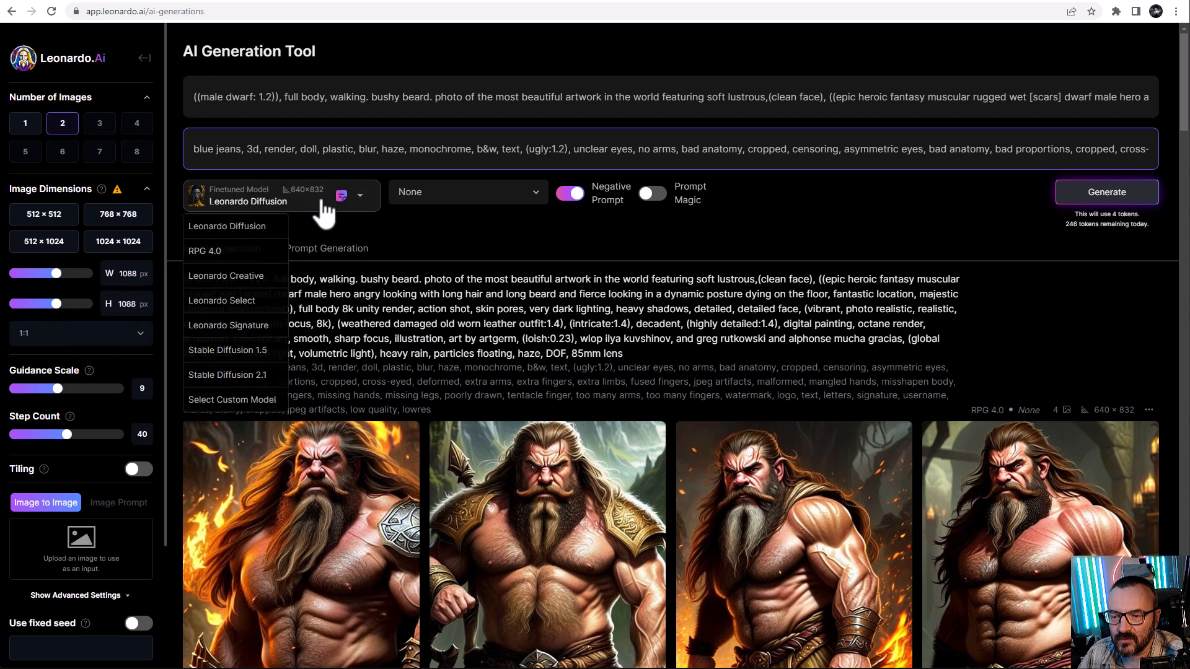
click(238, 228)
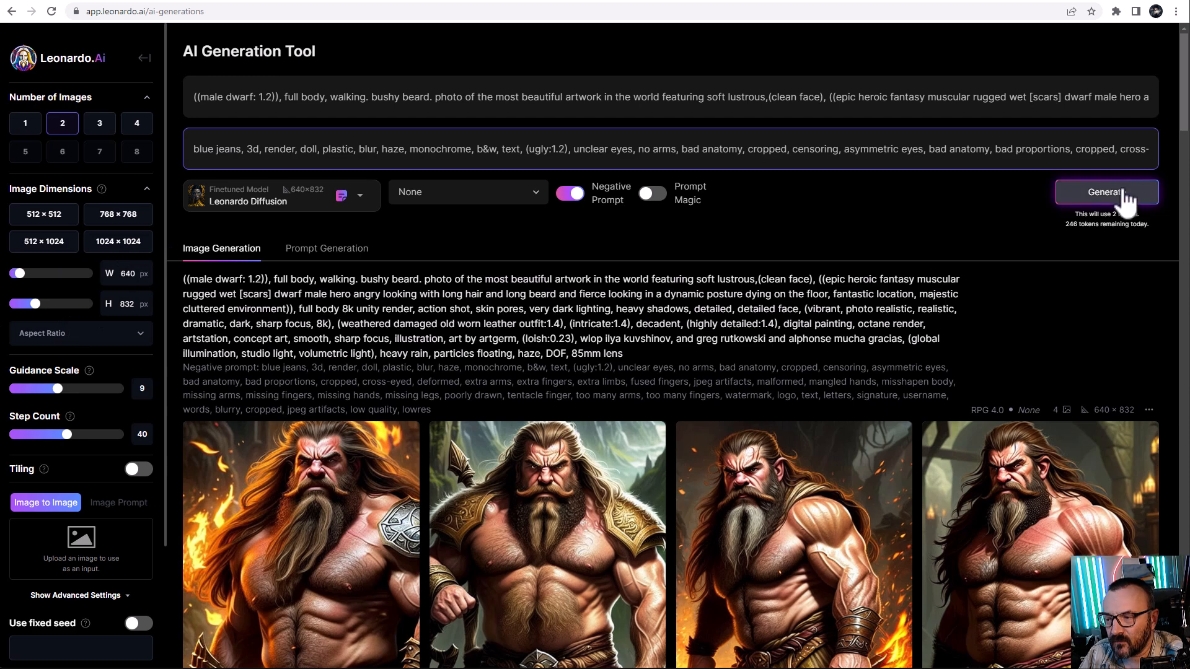
Step: Generate 2 dwarf images with the Leonardo Diffusion model, and view the full-body dwarf enlarged
click(1107, 193)
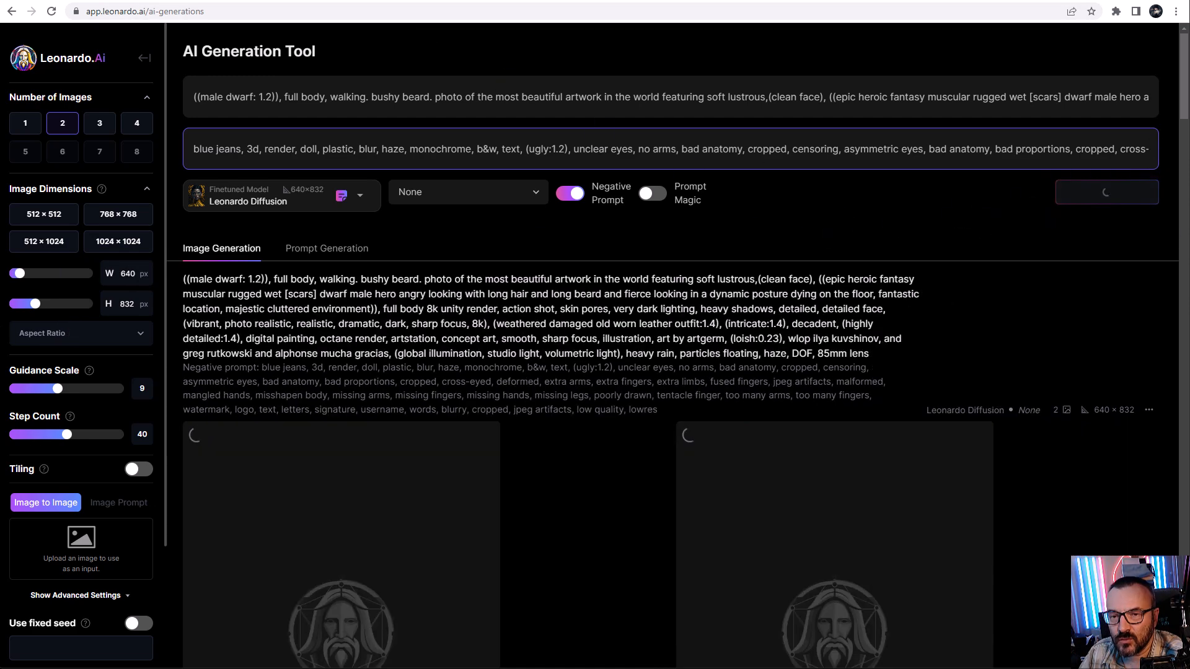
scroll(682, 372, down, 5)
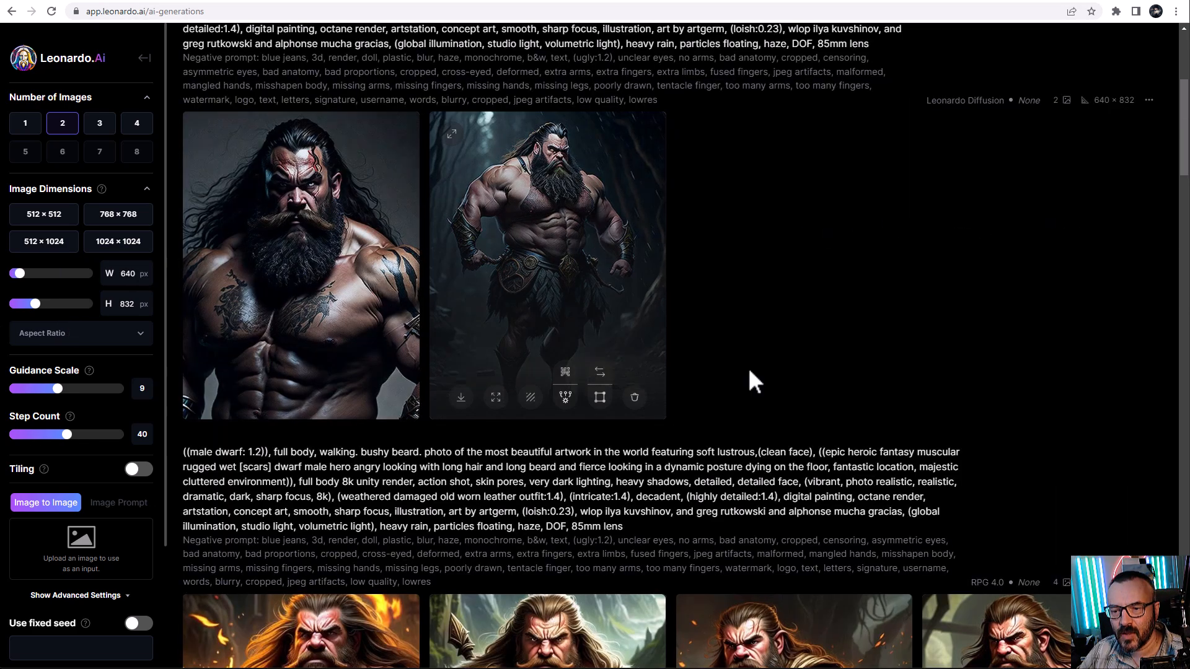
click(545, 258)
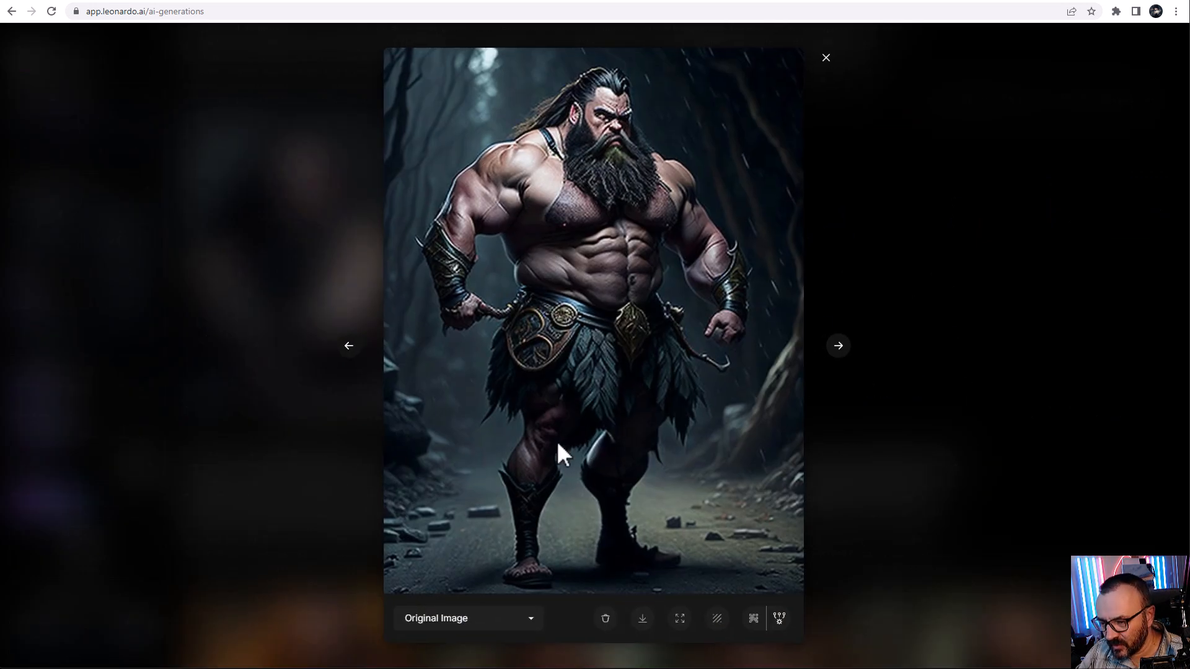
click(996, 207)
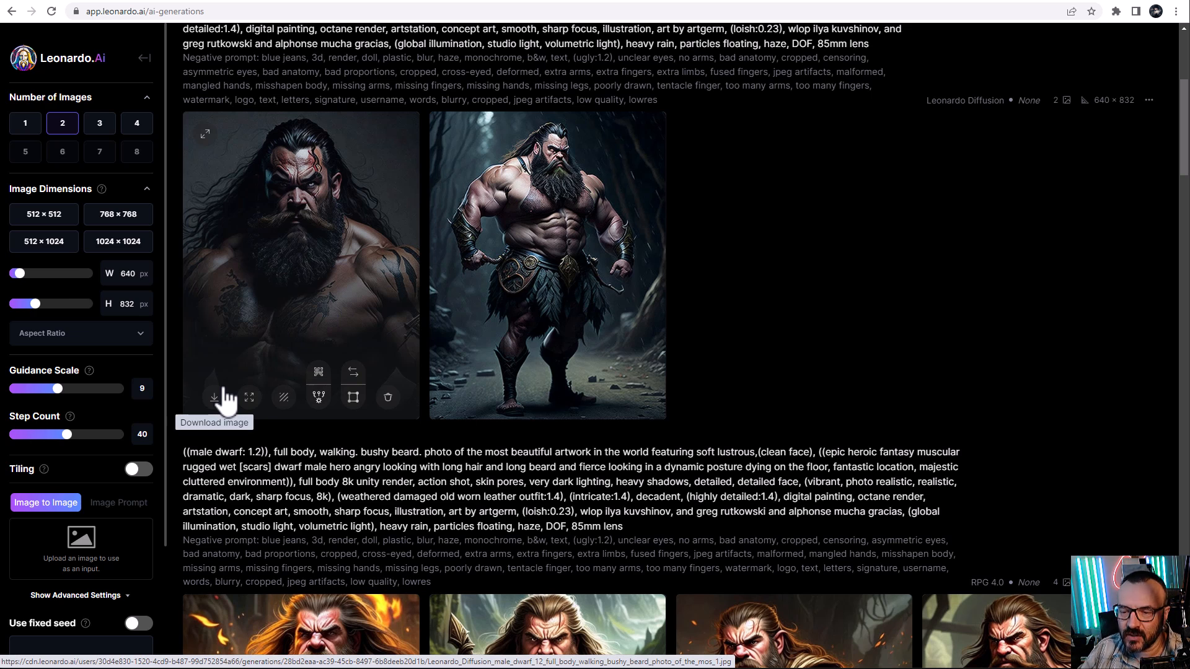
Step: Remove the background of the dwarf portrait, and run a creative upscale on the full-body dwarf image
click(284, 398)
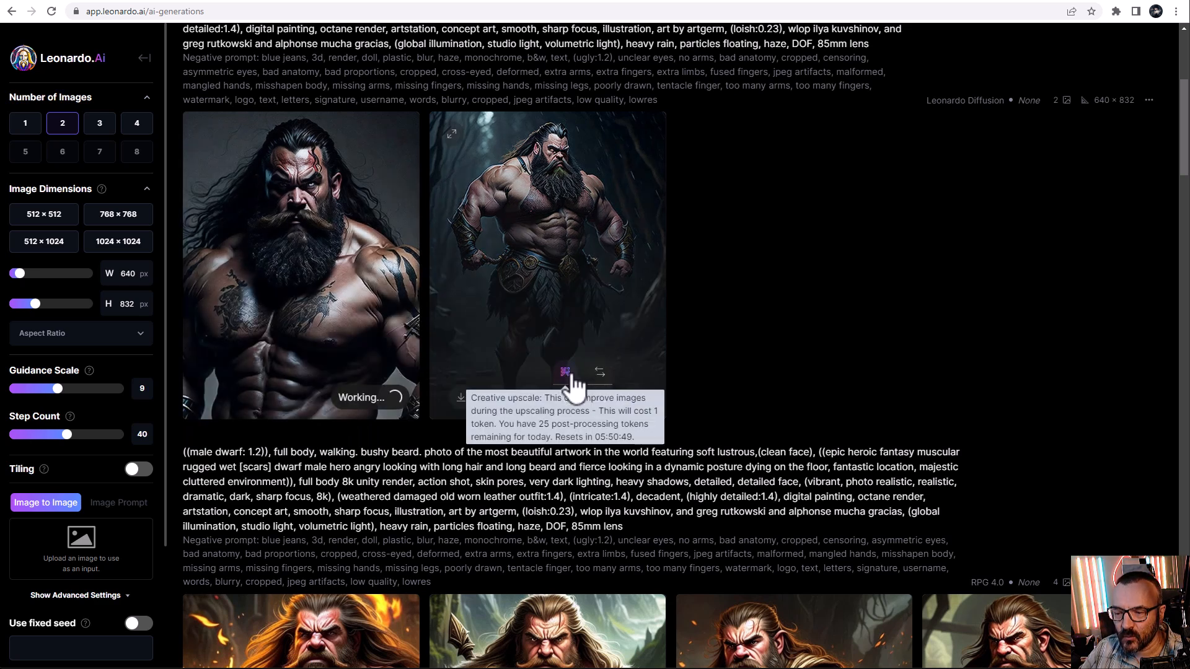
click(571, 374)
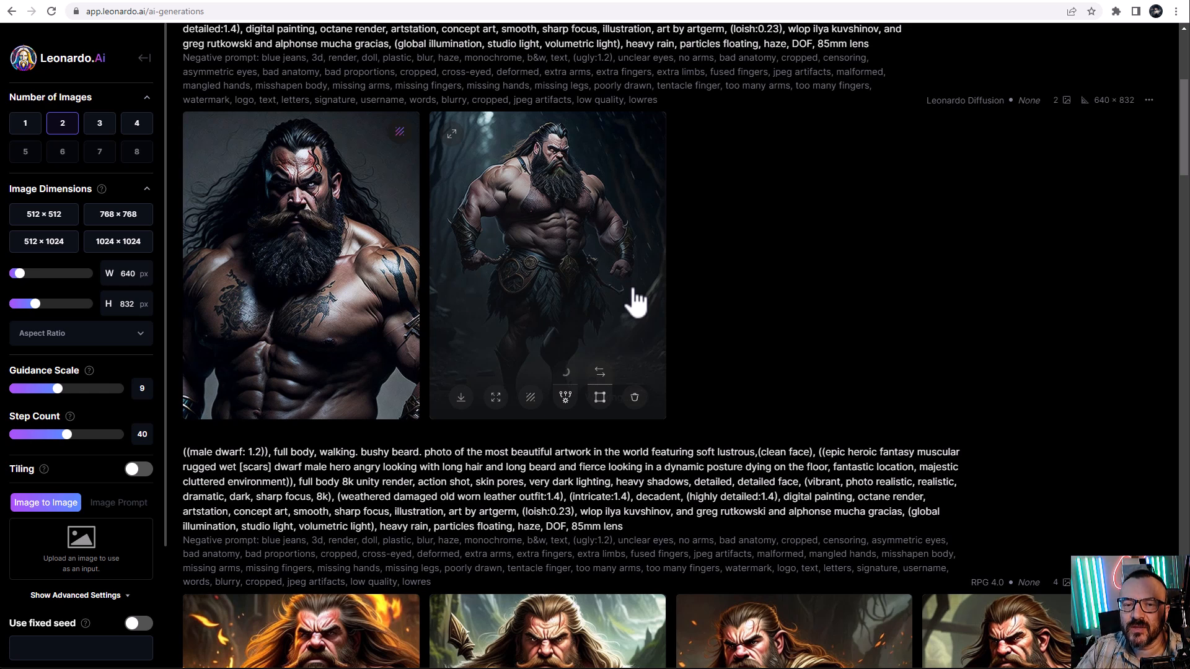
click(572, 401)
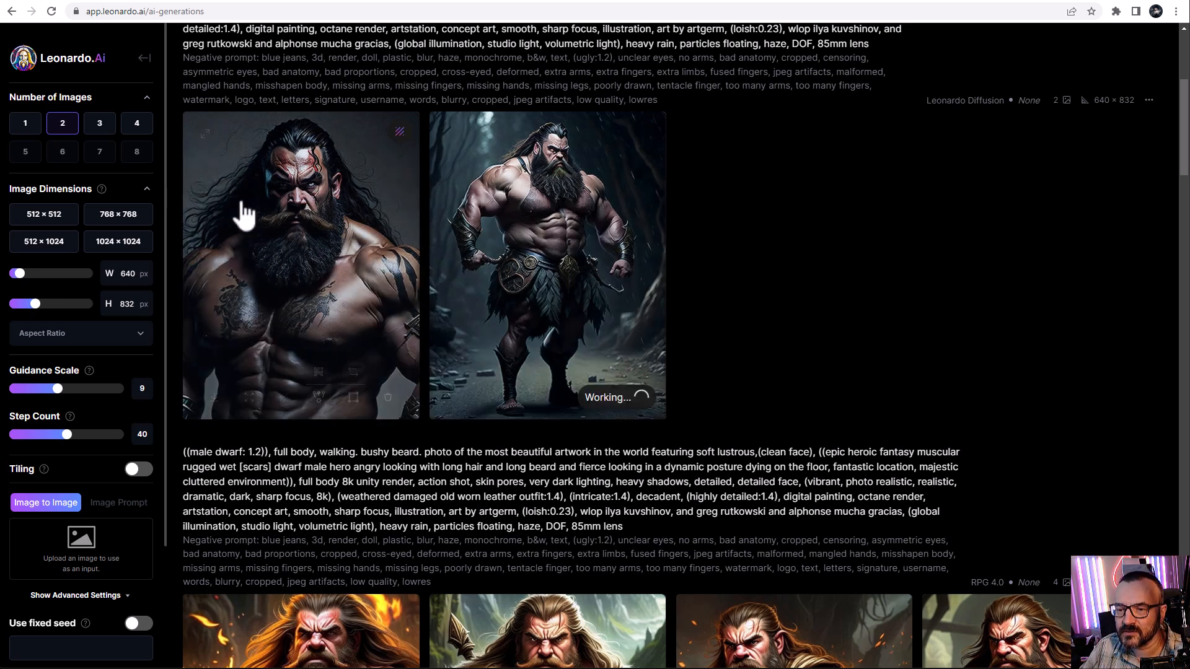
Step: View the portrait's no-background version and the full-body dwarf's upscaled version enlarged, closing the viewer after each
click(398, 136)
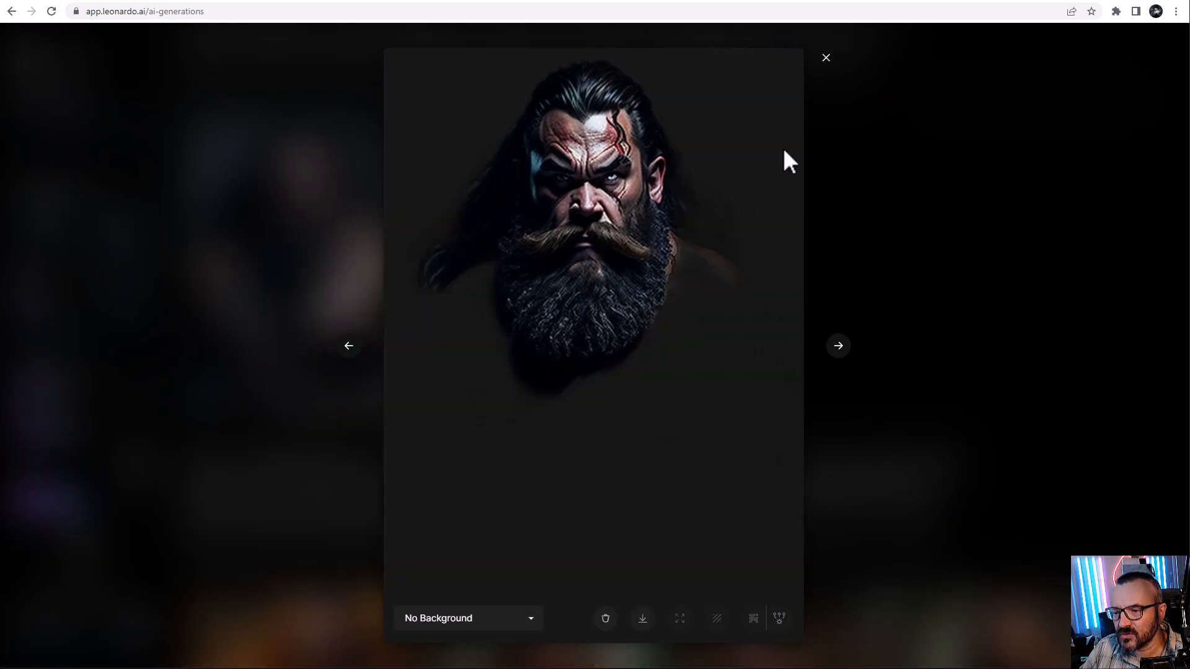
click(826, 59)
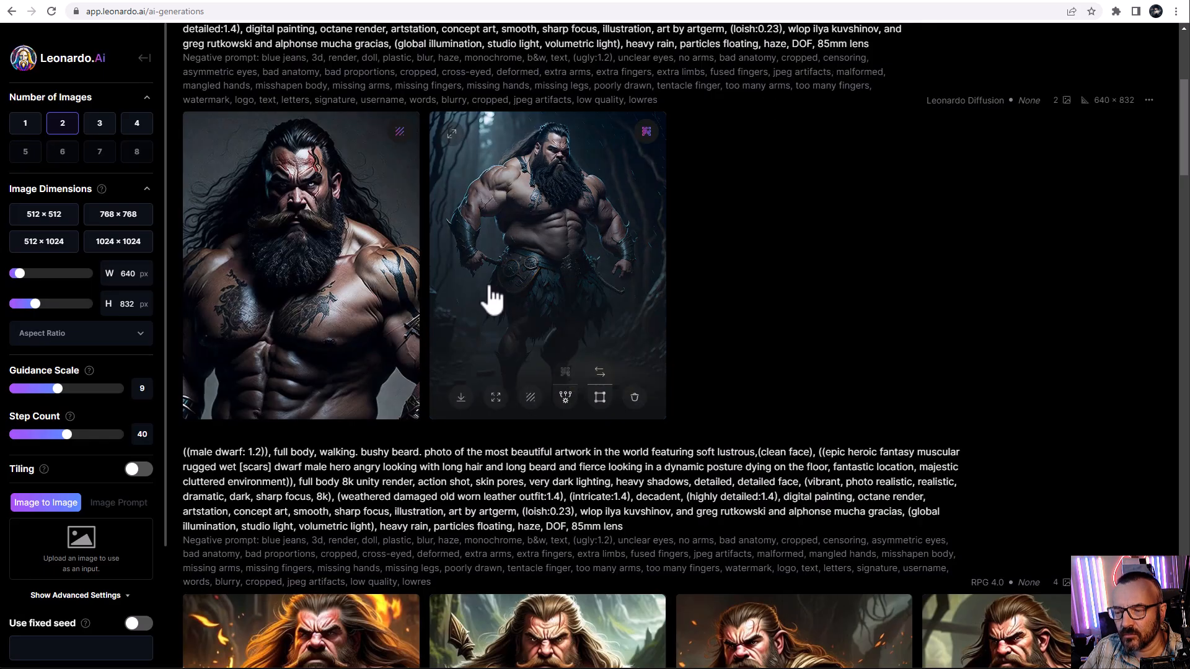
click(647, 133)
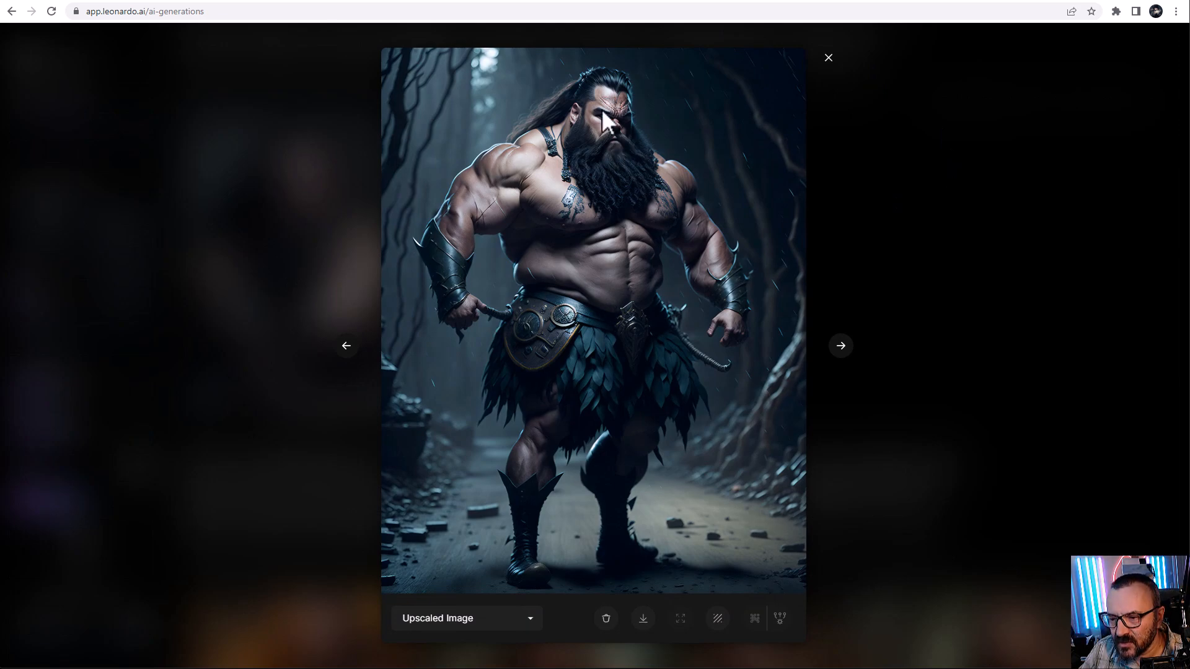
click(828, 58)
mouse_move(561, 405)
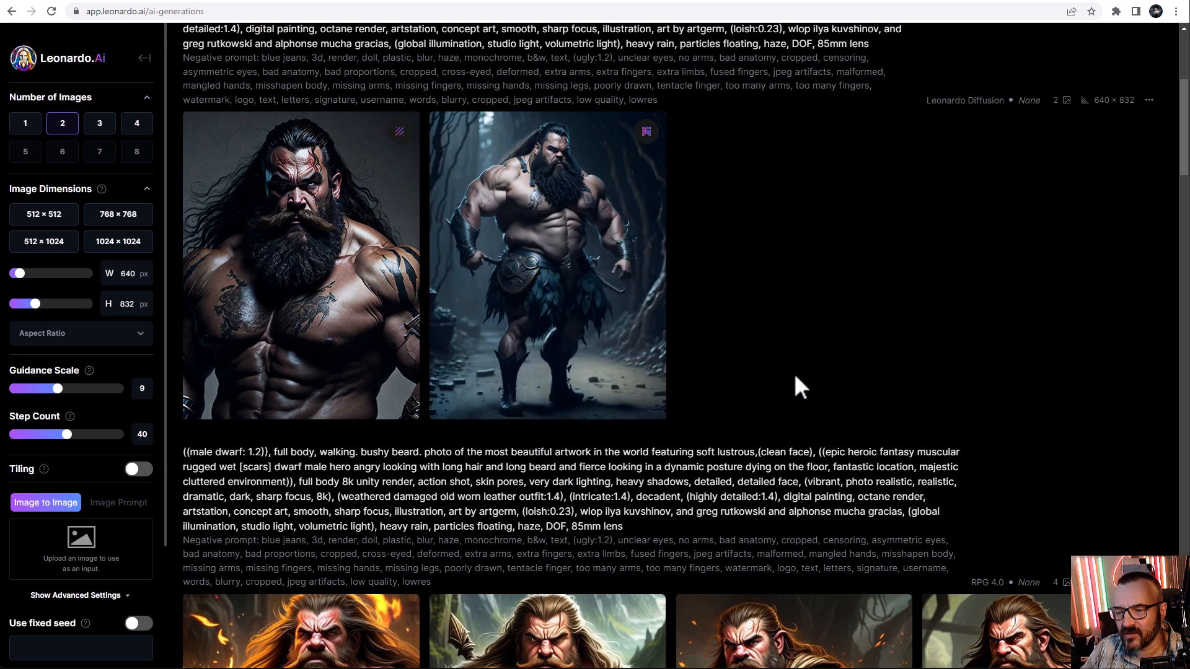
Step: Try the Stable Diffusion 2.1 model, and choose the Vintage Style Photography platform model for generation instead
scroll(786, 386, up, 5)
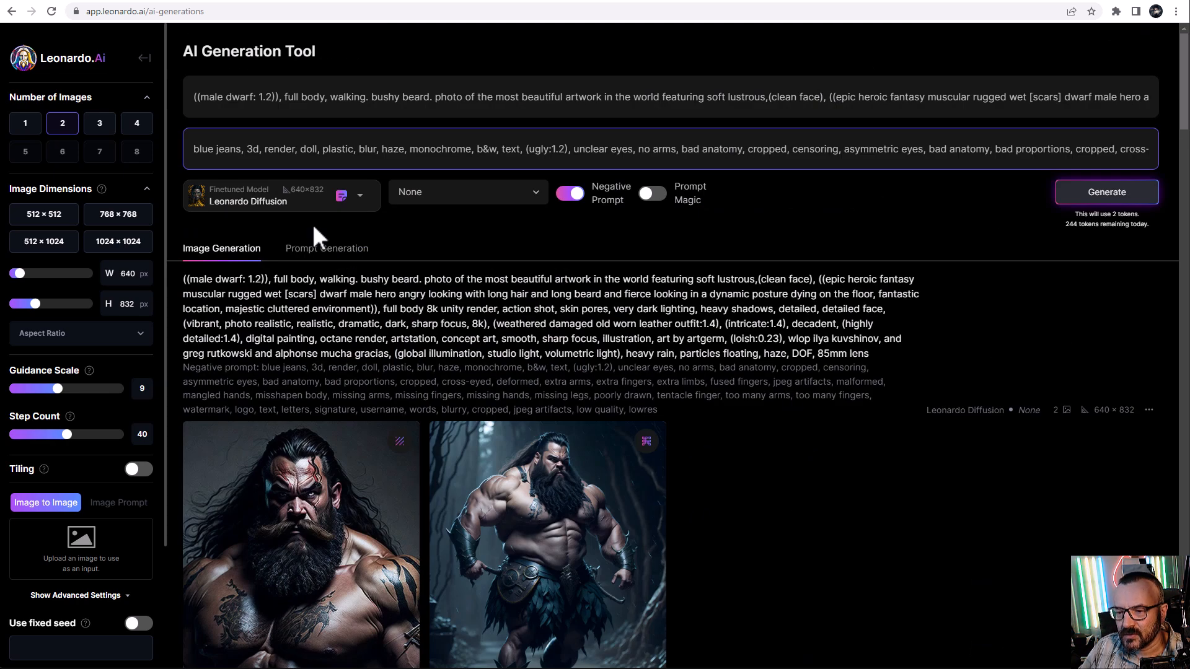
click(347, 199)
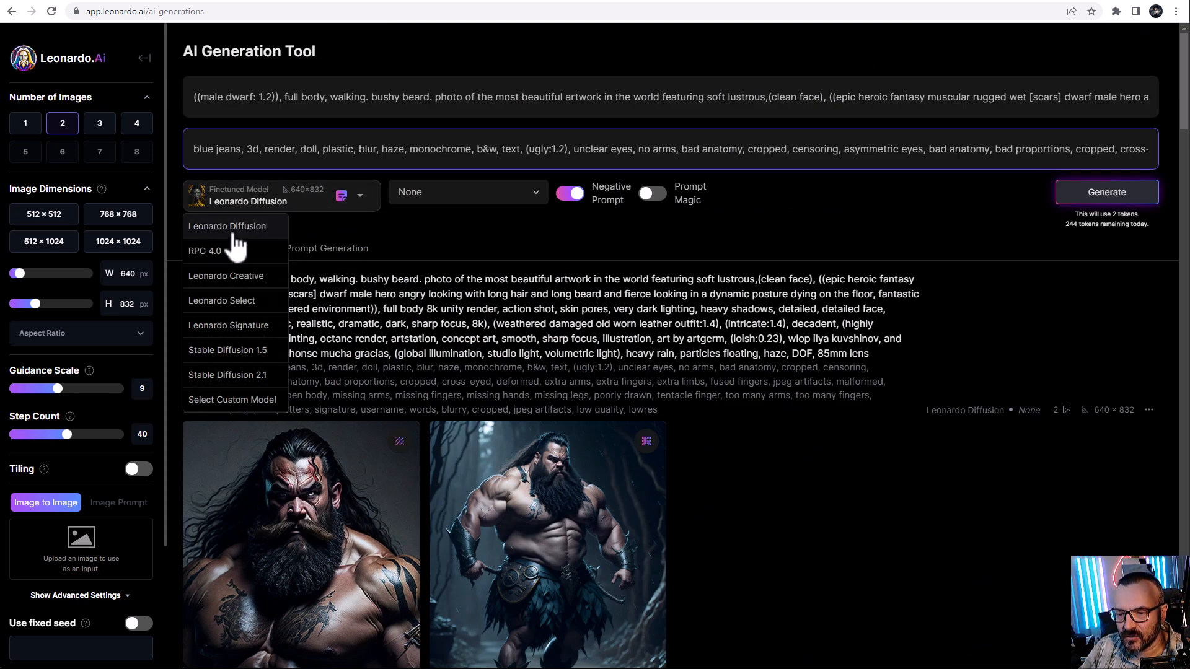
click(239, 375)
click(332, 197)
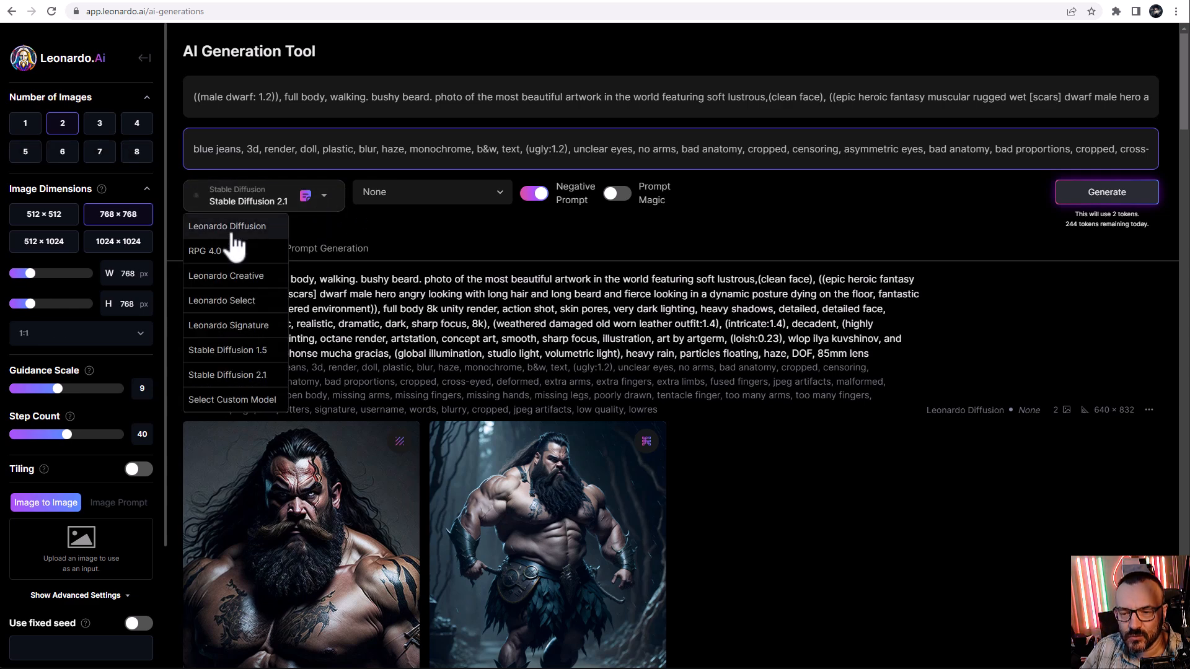
click(226, 401)
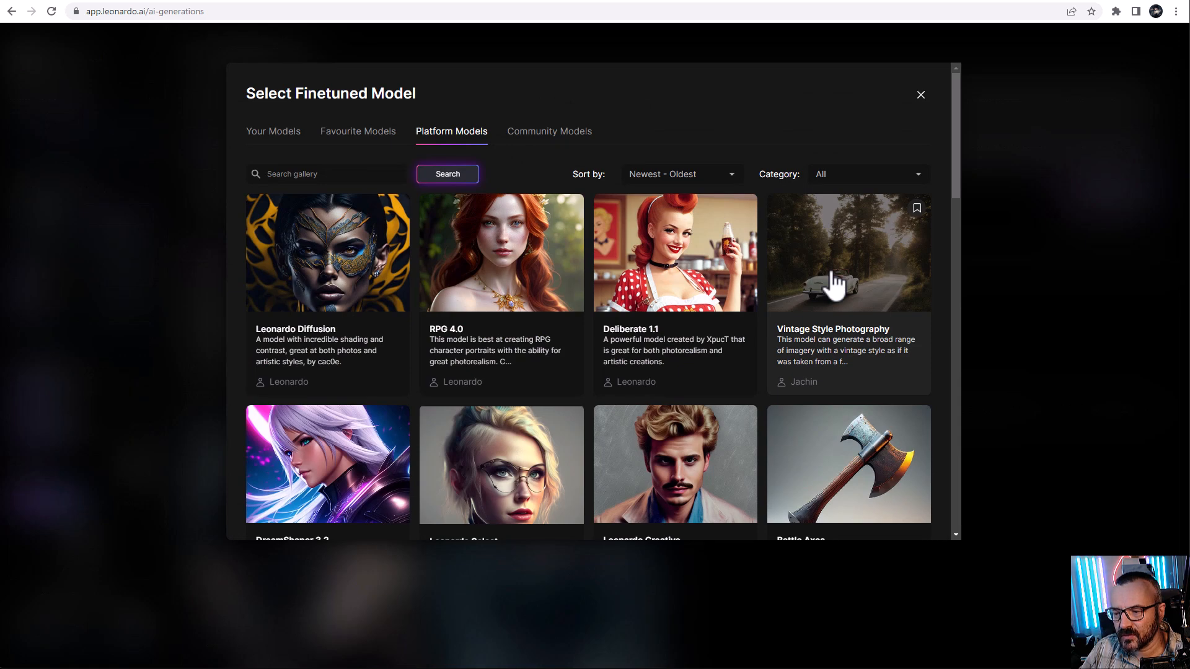
click(835, 284)
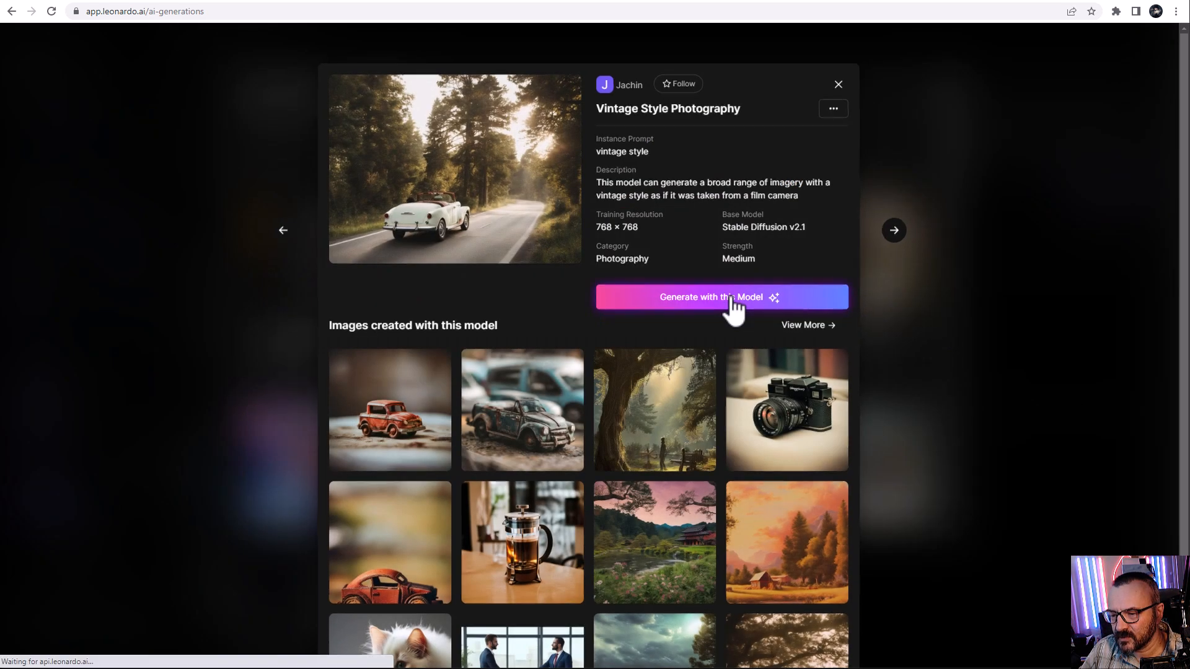
click(732, 300)
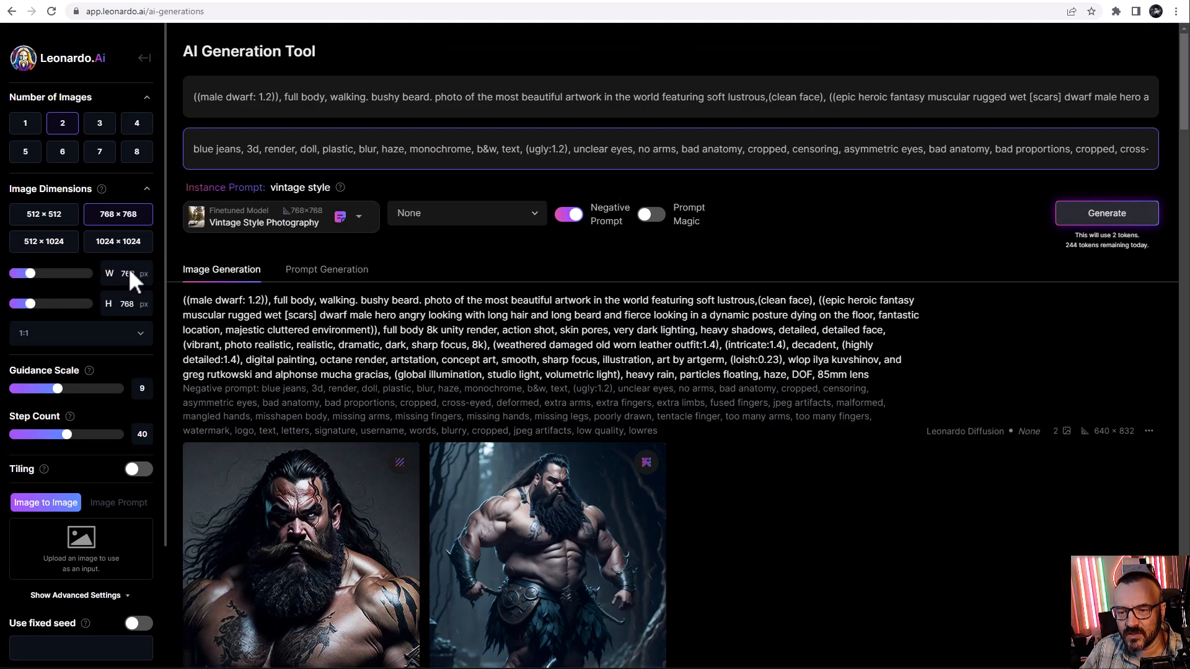
Step: Generate 2 dwarf images with Prompt Magic on and the style set to Leonardo Style
click(667, 221)
click(517, 223)
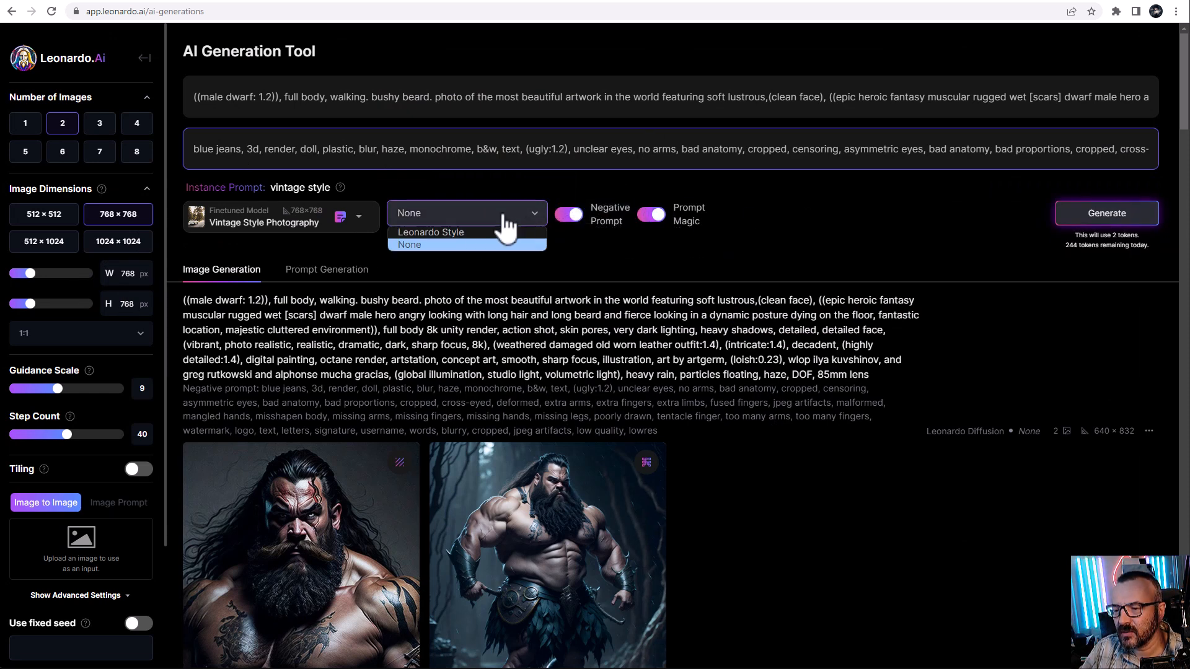
click(472, 232)
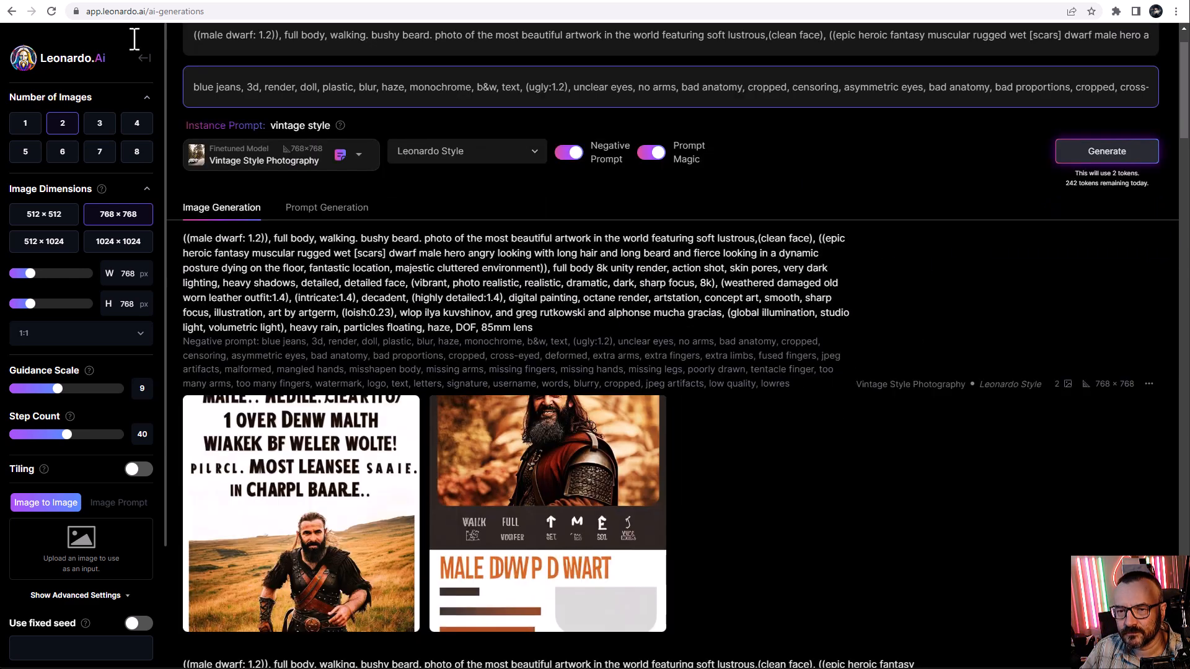
Step: View the first Vintage Style Photography result enlarged, close it, and review its prompt beside both generated images
scroll(433, 204, down, 3)
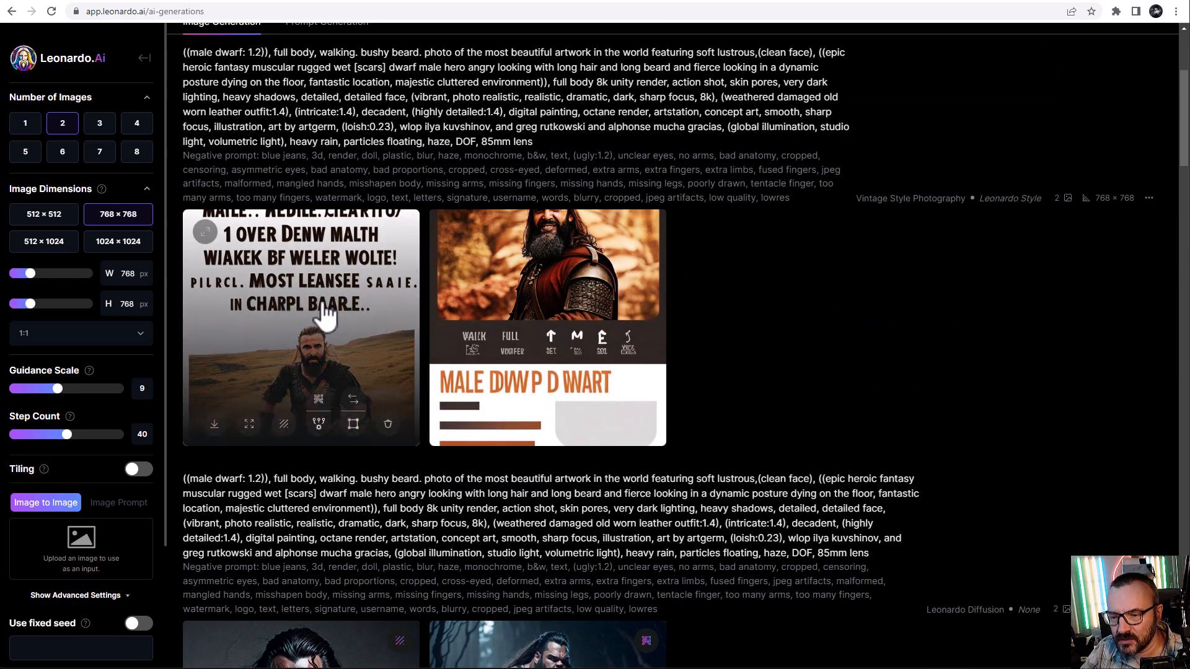
click(327, 316)
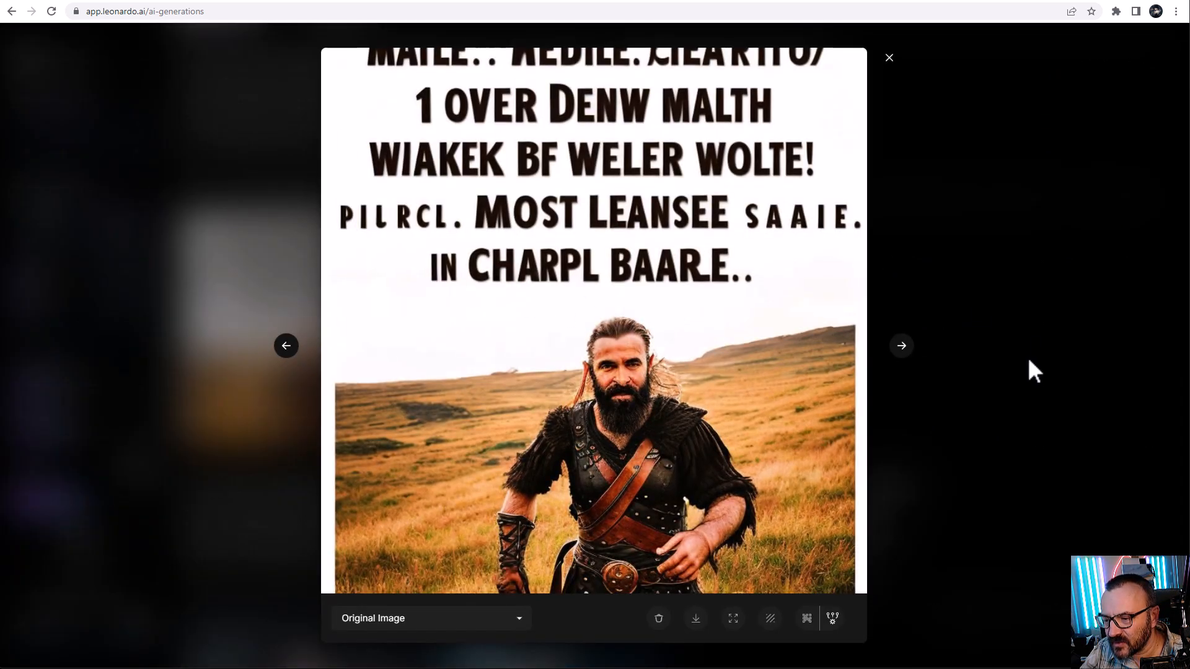
click(1033, 371)
scroll(676, 346, up, 3)
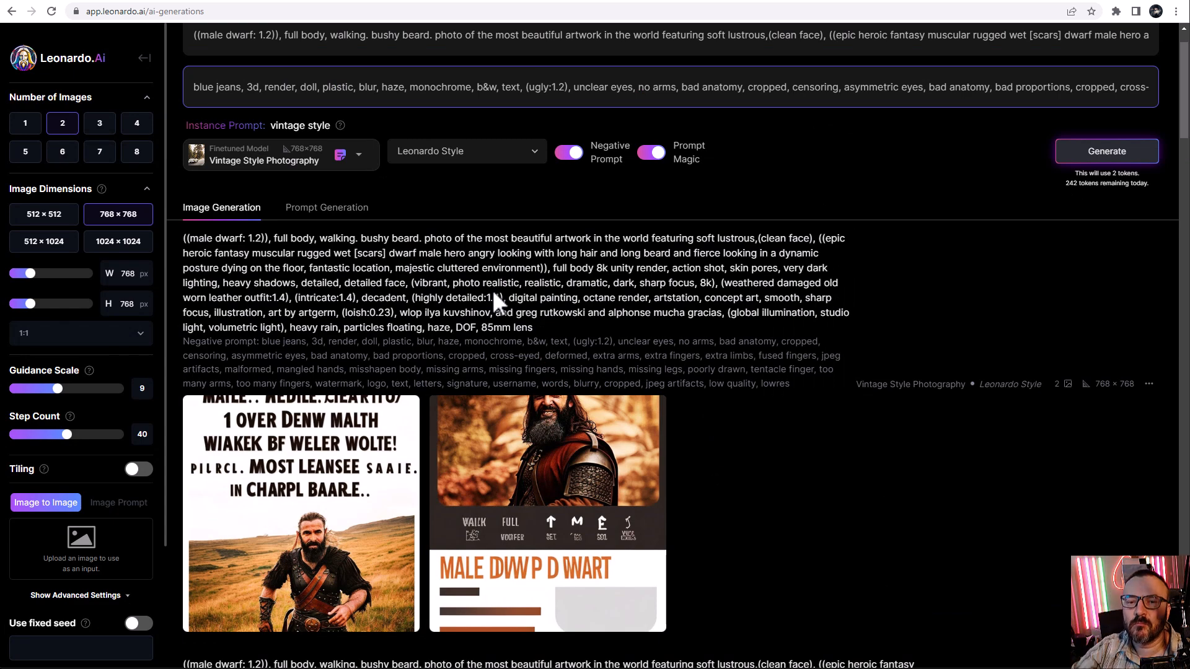
scroll(533, 329, down, 2)
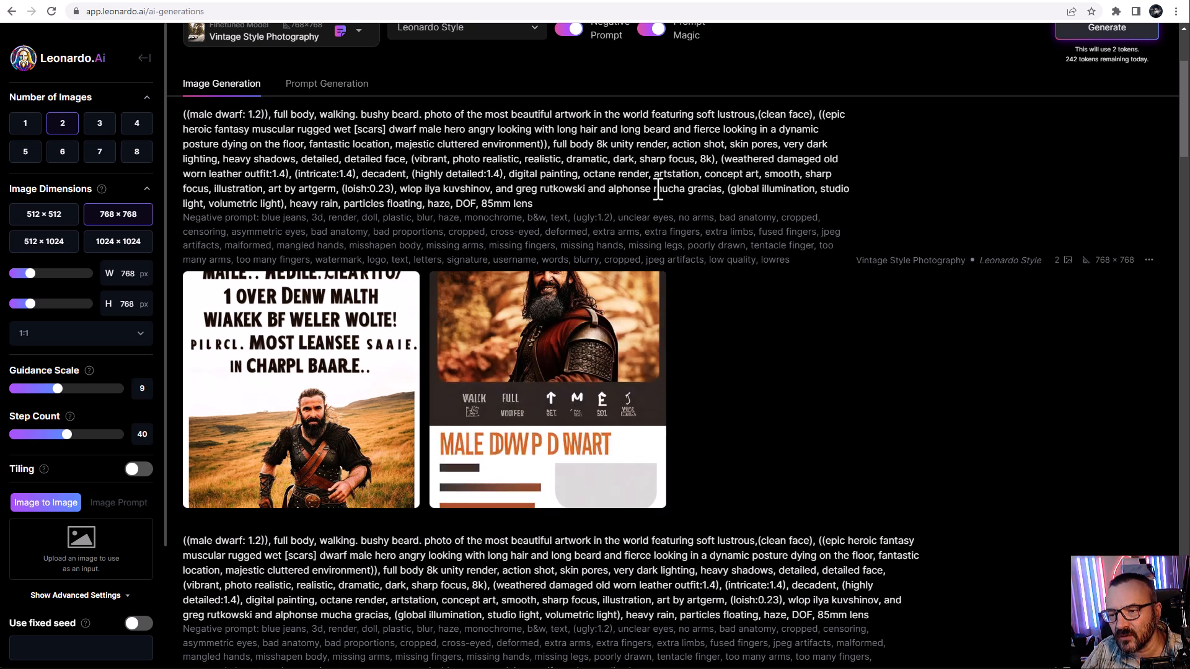
Step: Open the personal feed and review the prompt and generation details of the misty floating-cliffs landscape made with RPG 4.0
click(69, 54)
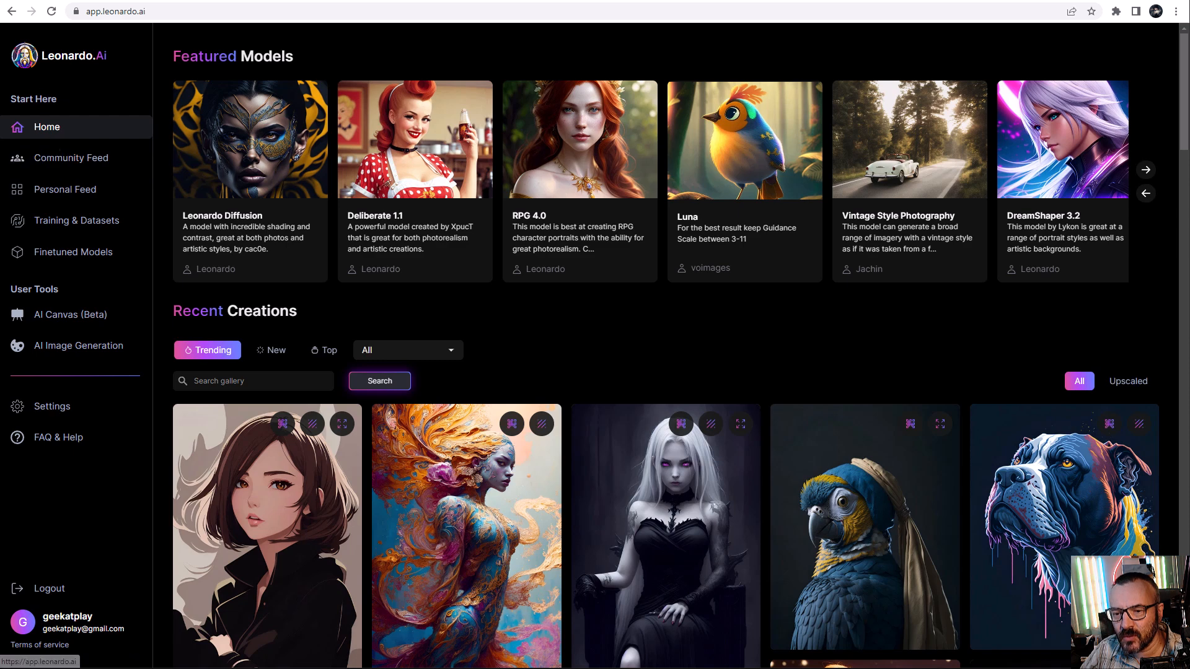
click(62, 189)
scroll(641, 409, down, 5)
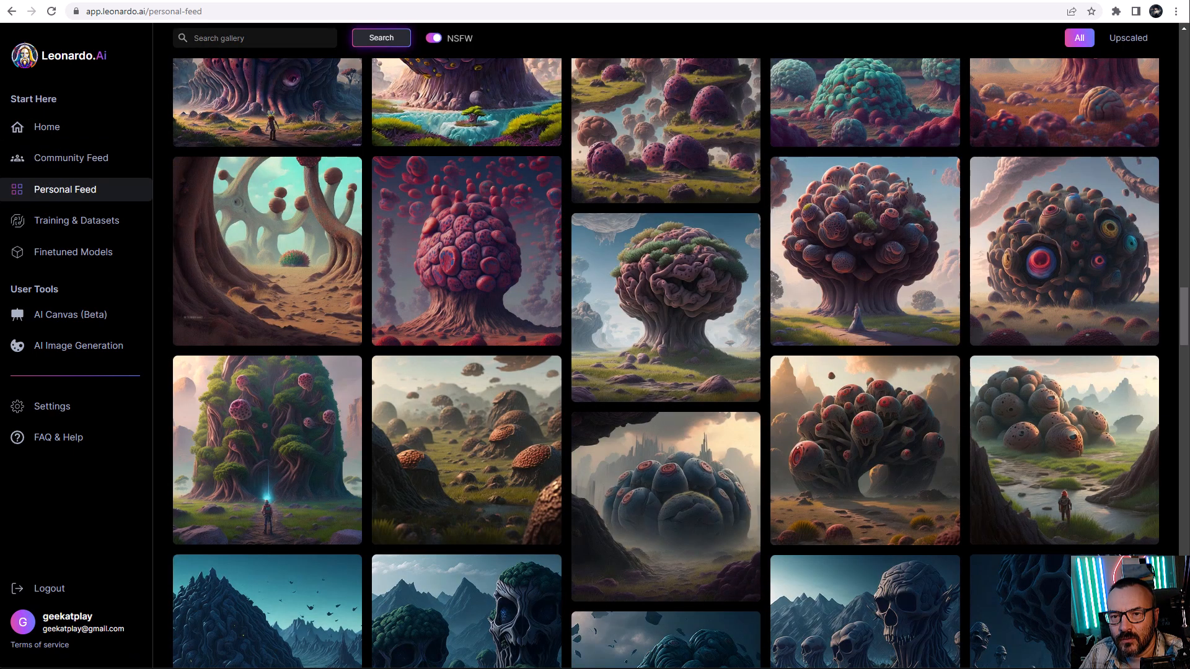
scroll(226, 74, down, 10)
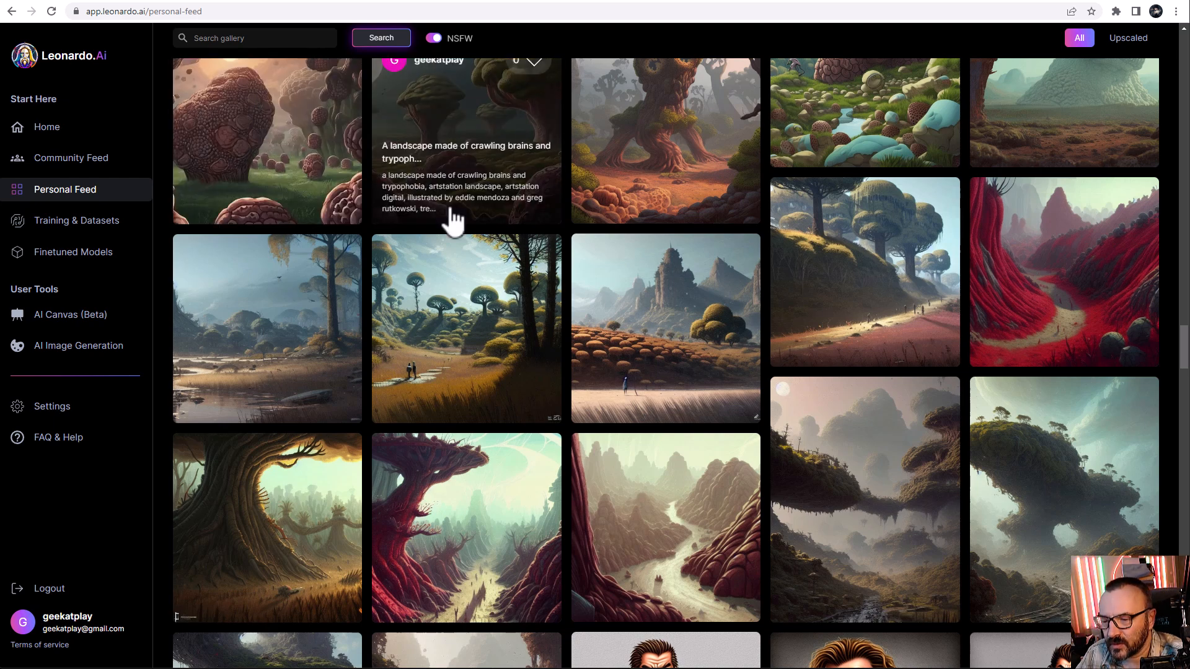
click(835, 507)
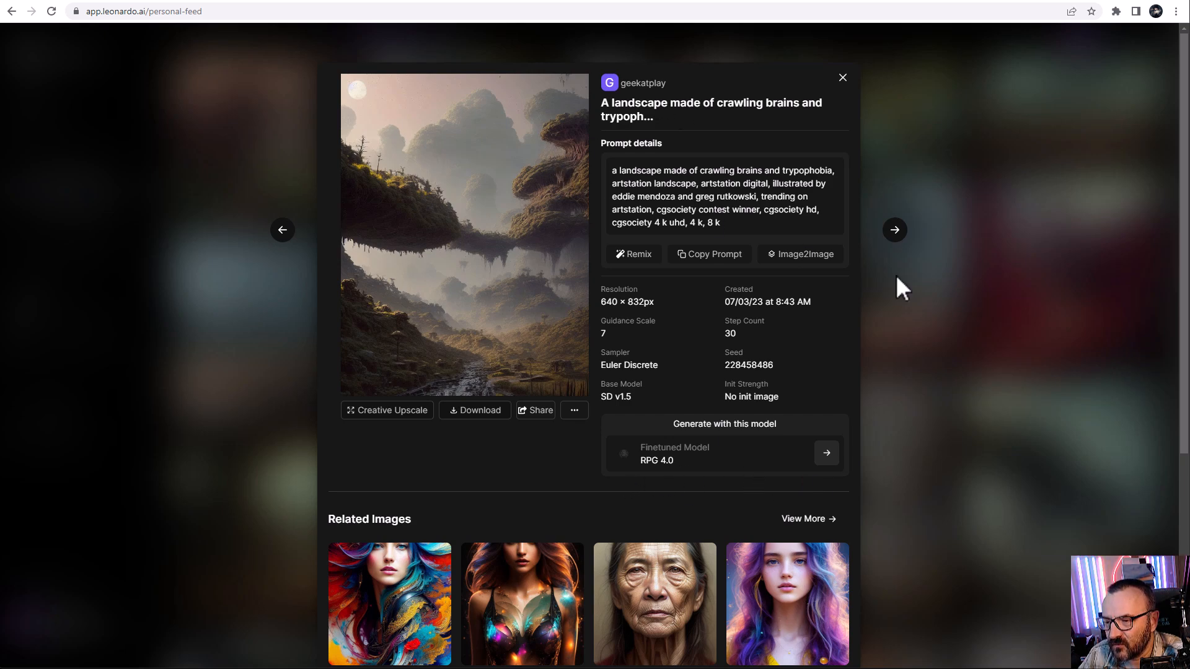
click(1016, 409)
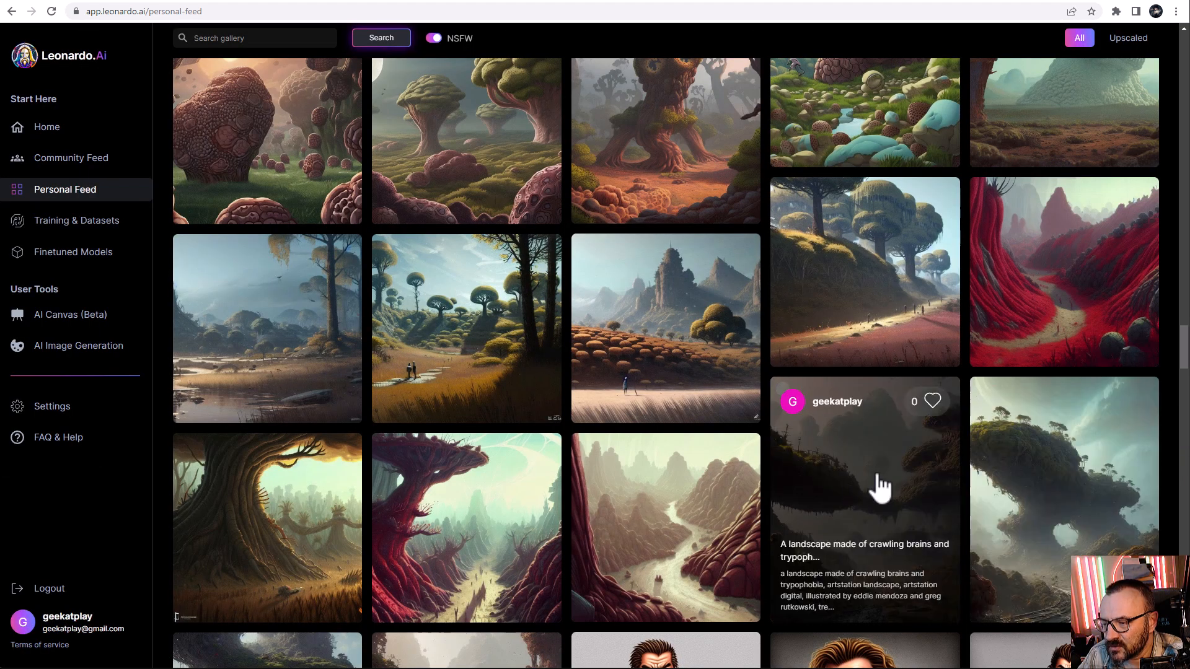
click(877, 486)
click(953, 409)
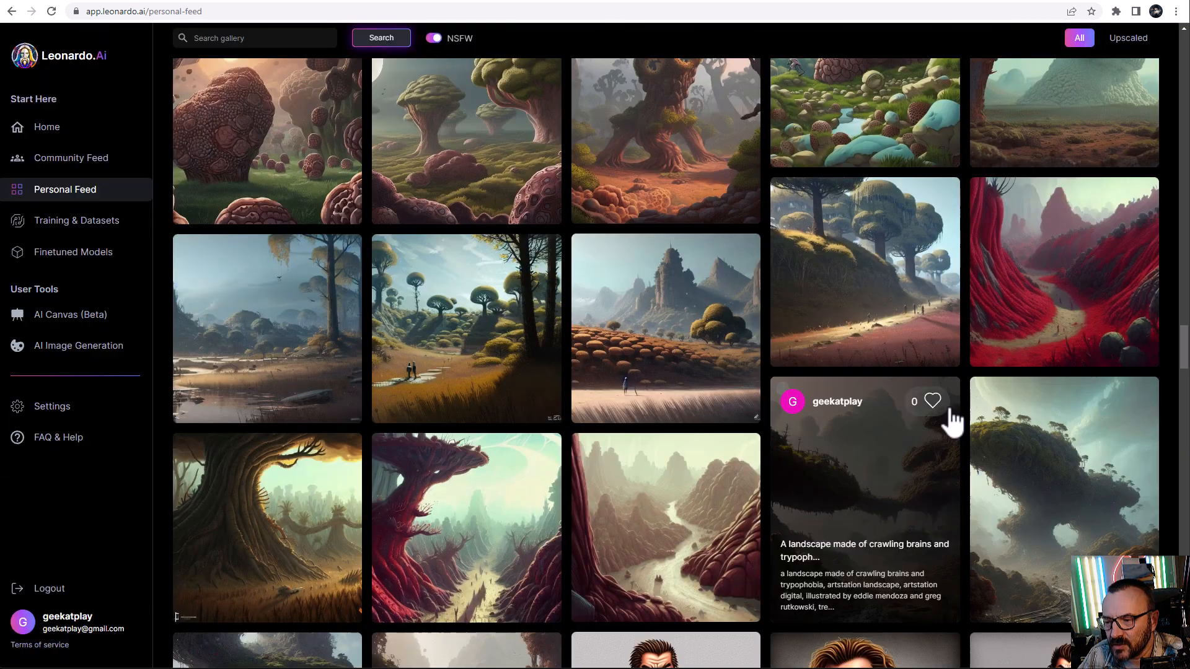
Step: Review the details of the twisted-tree landscape made with Storybook Illustrations and the following red-tree image, and close the details
click(366, 494)
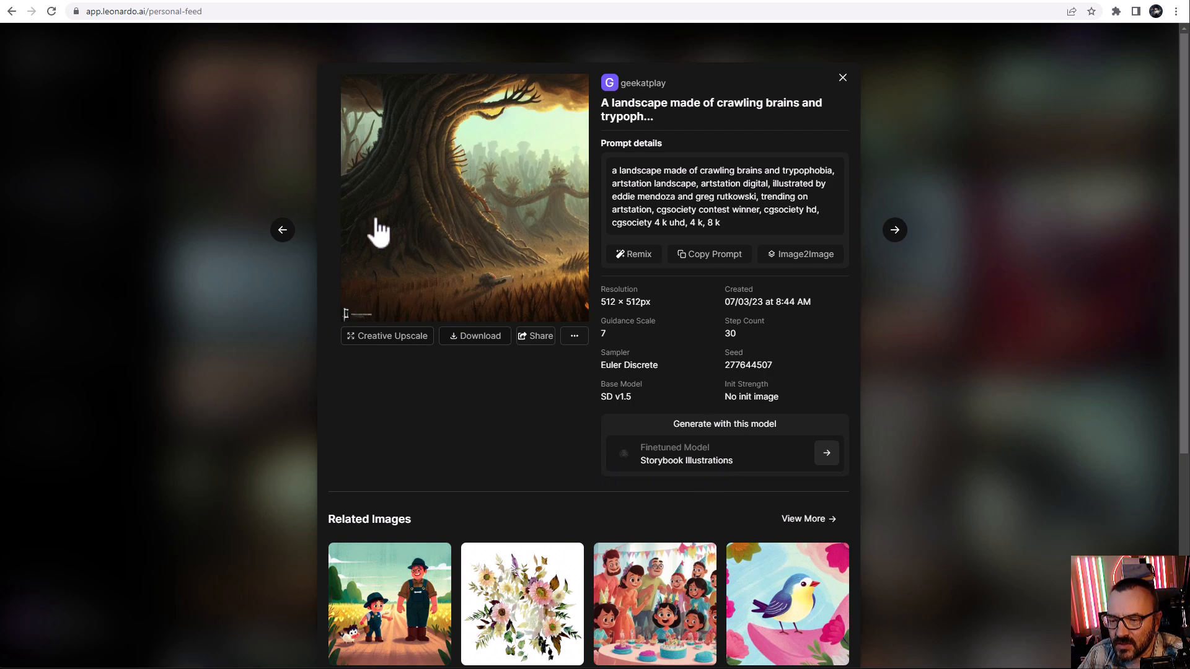
click(895, 230)
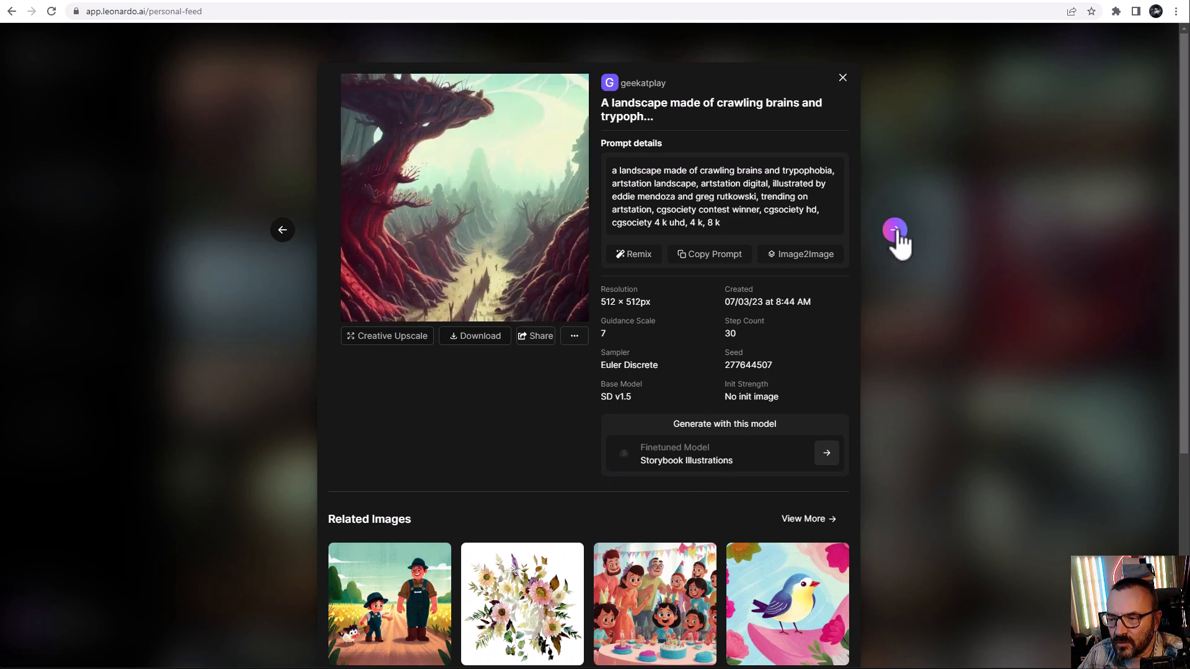
click(958, 316)
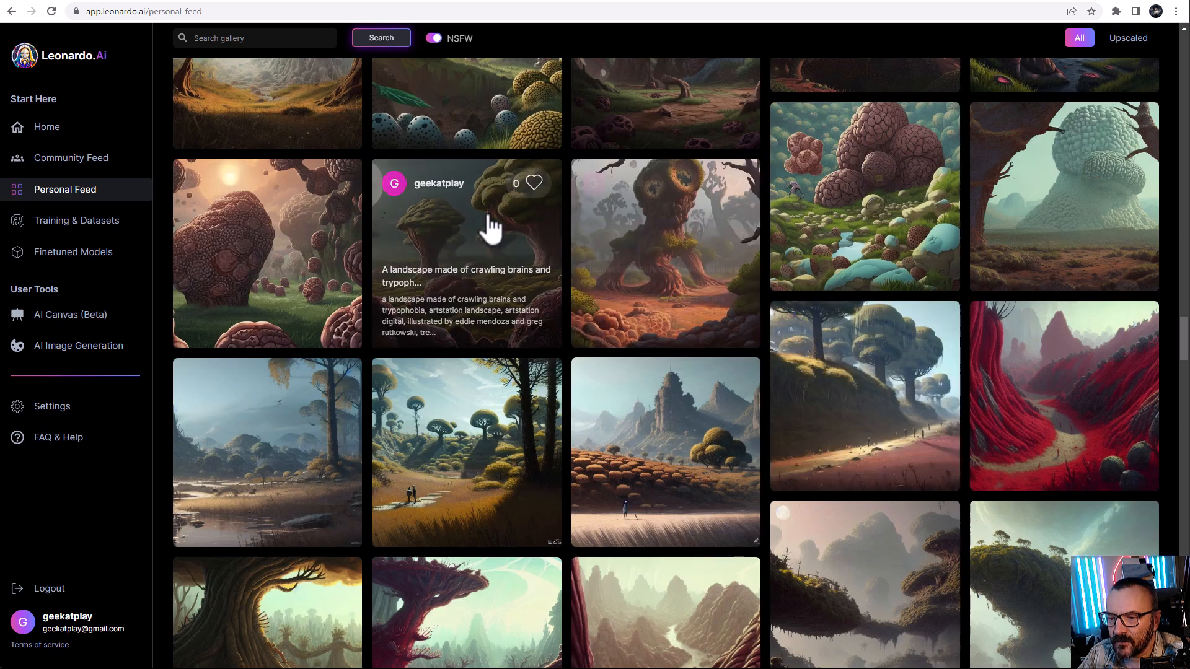
Step: Check which finetuned model made the golden meadow landscape with the grey rock, and browse the skull and tree images in the feed
scroll(494, 226, up, 3)
click(291, 238)
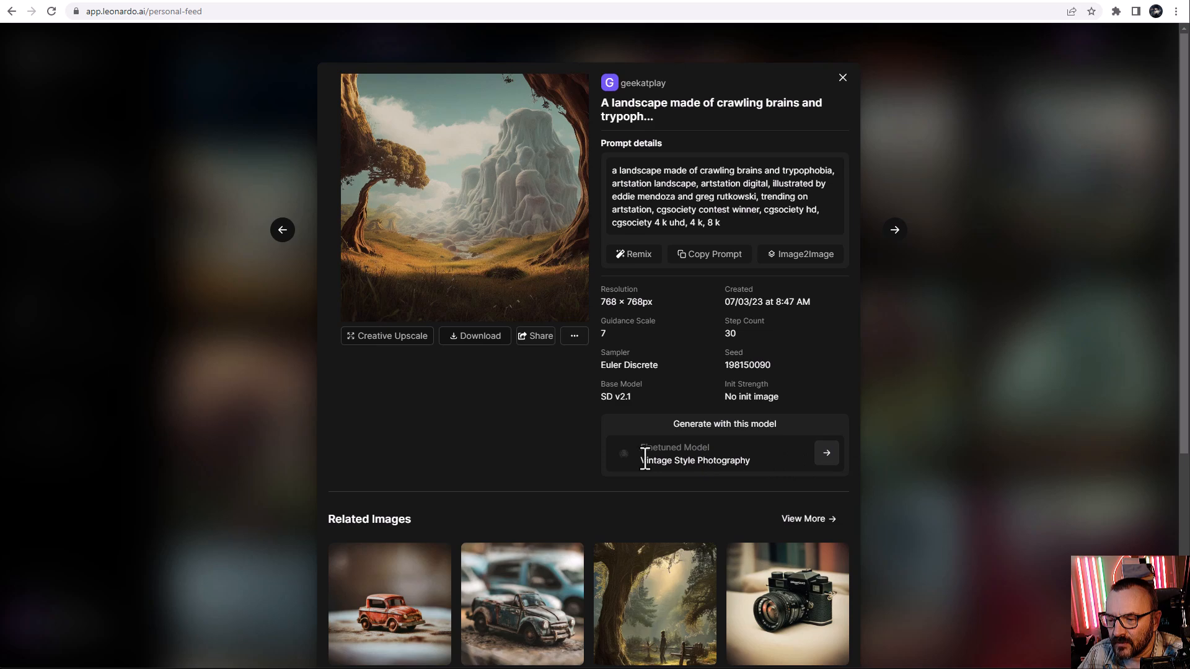
click(929, 336)
scroll(558, 319, up, 4)
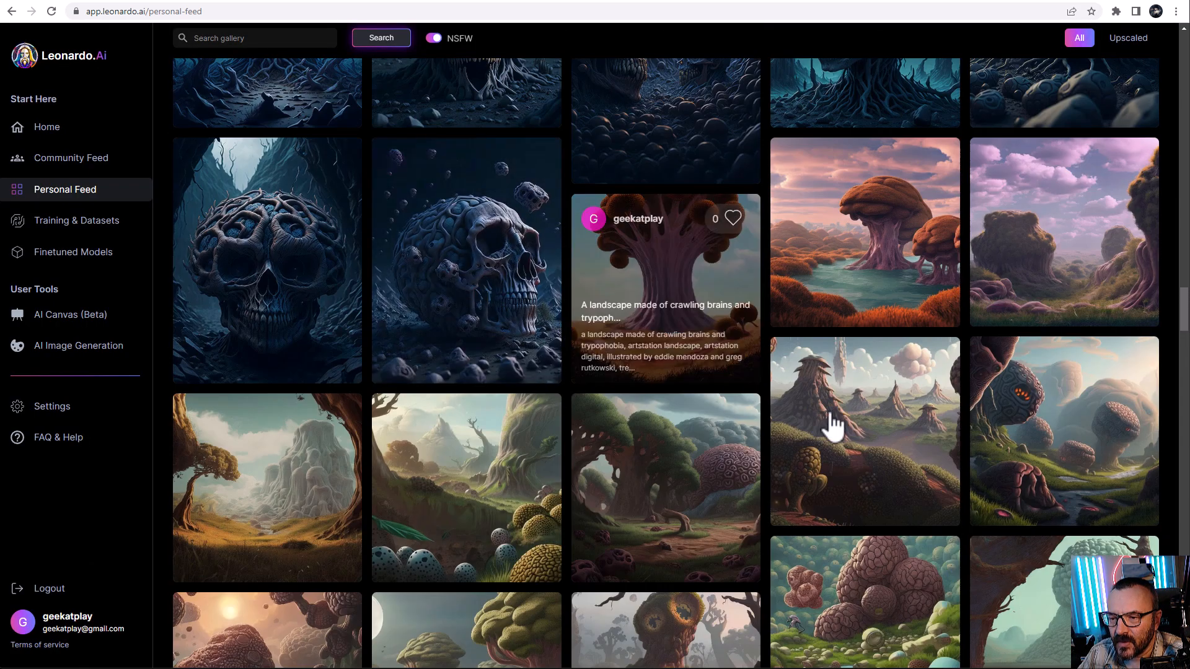
scroll(666, 380, up, 3)
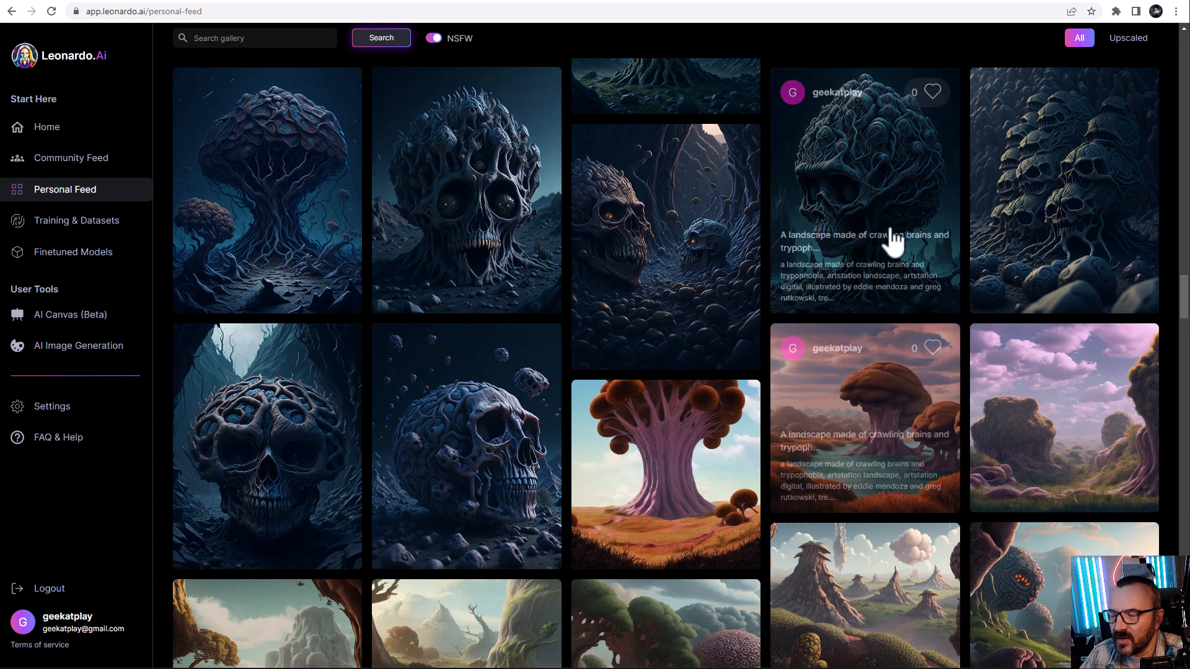
Step: Review the generation details of the root-covered skull image and the round-boulder landscape with the small figure, closing each
click(877, 186)
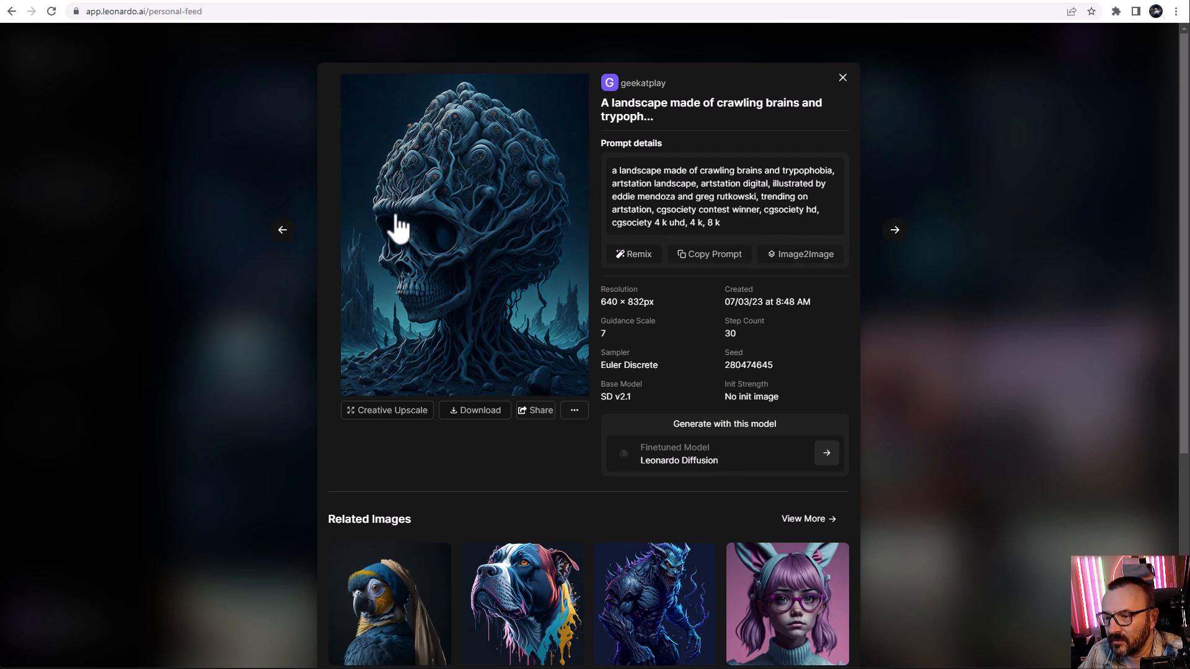
click(843, 78)
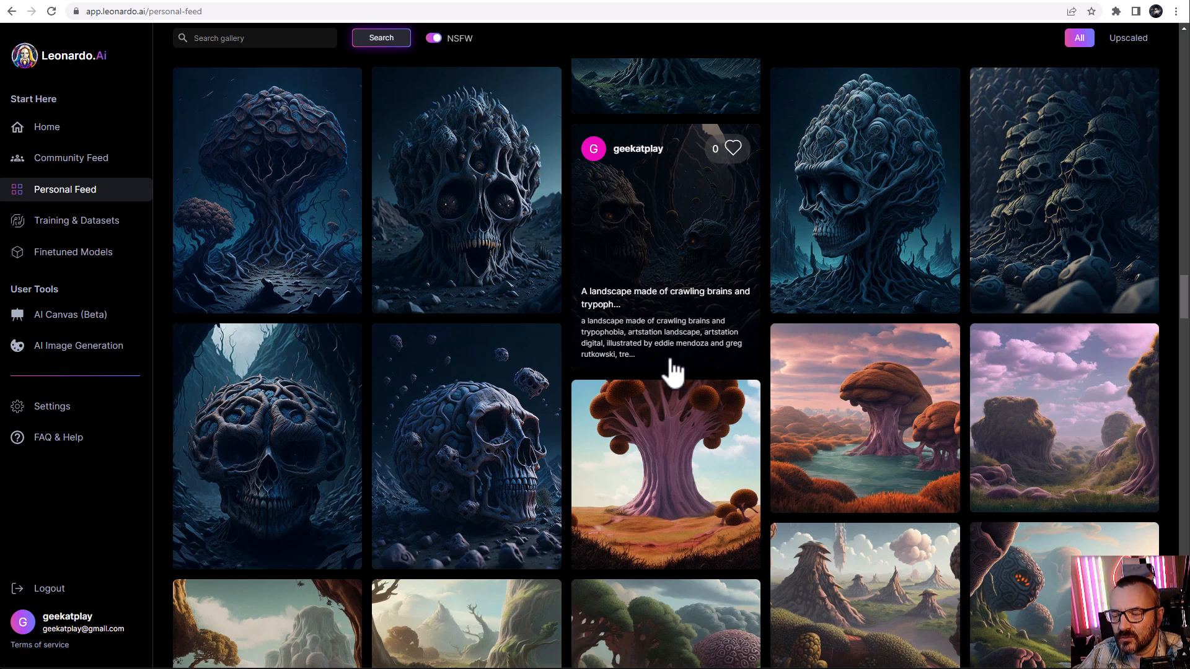
scroll(674, 371, up, 6)
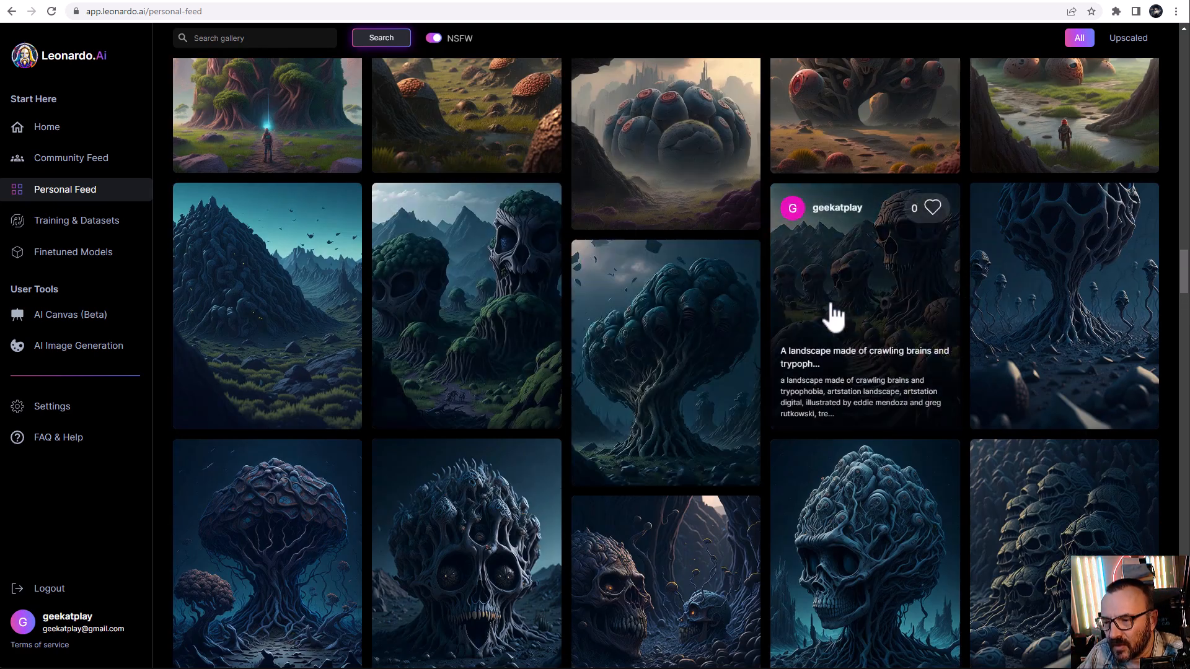
scroll(868, 285, up, 2)
click(975, 178)
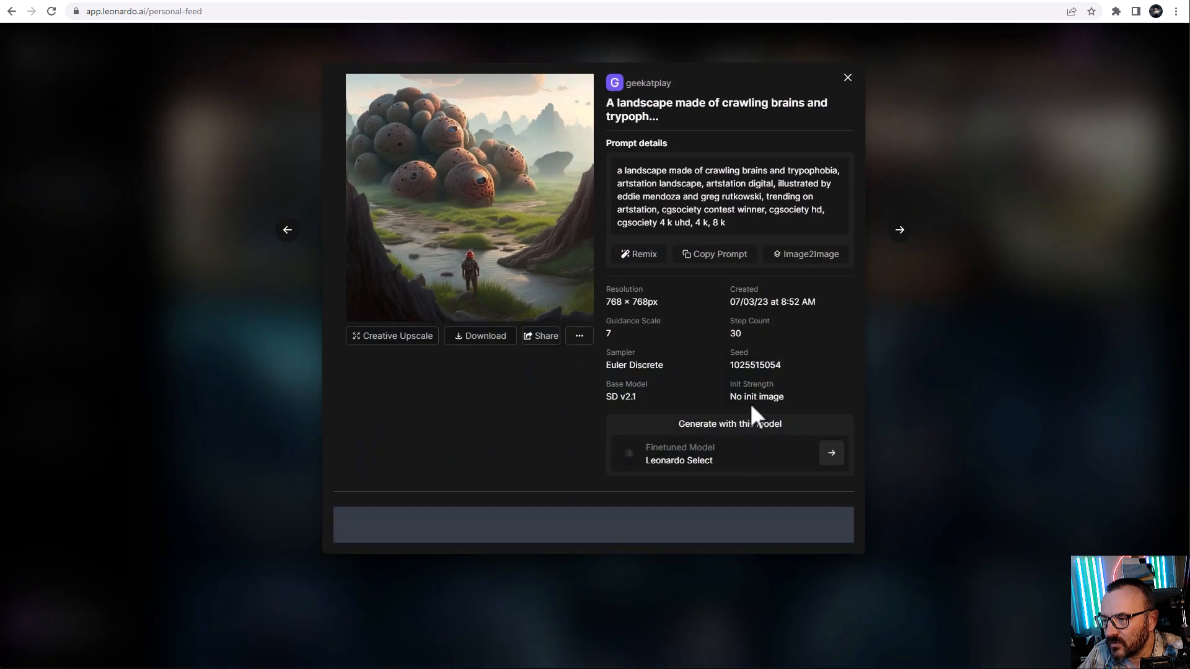
click(844, 85)
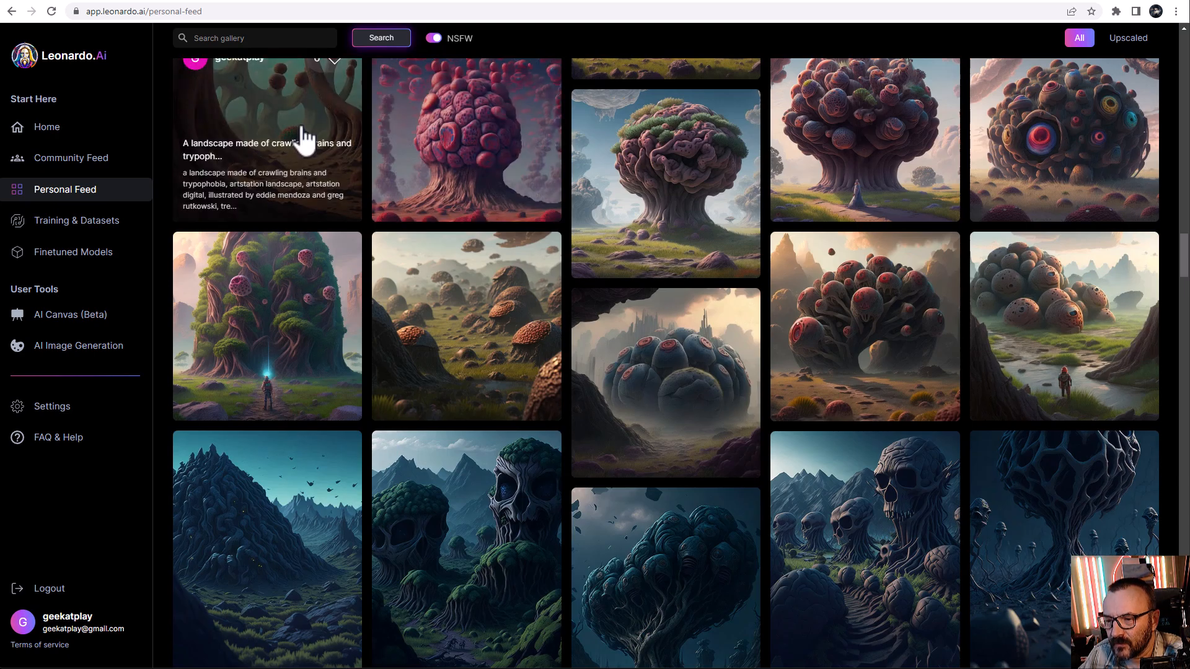
Step: Review the details and related images of the desert landscape with curved trunks, and return to the personal feed
click(305, 139)
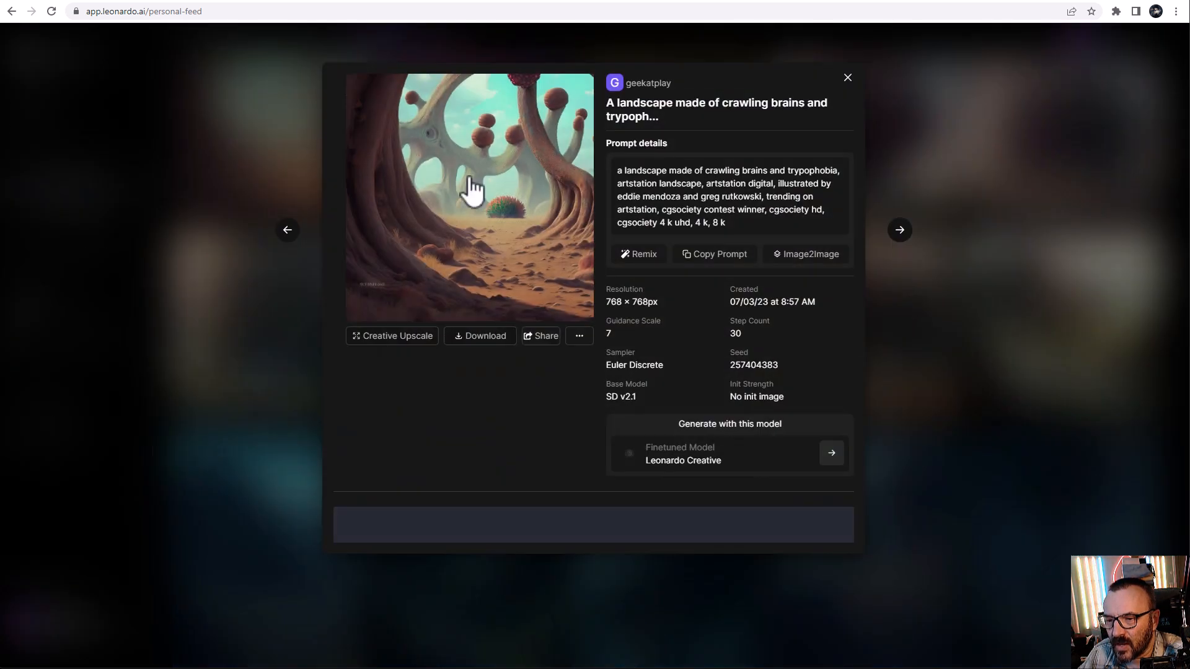
scroll(569, 496, down, 3)
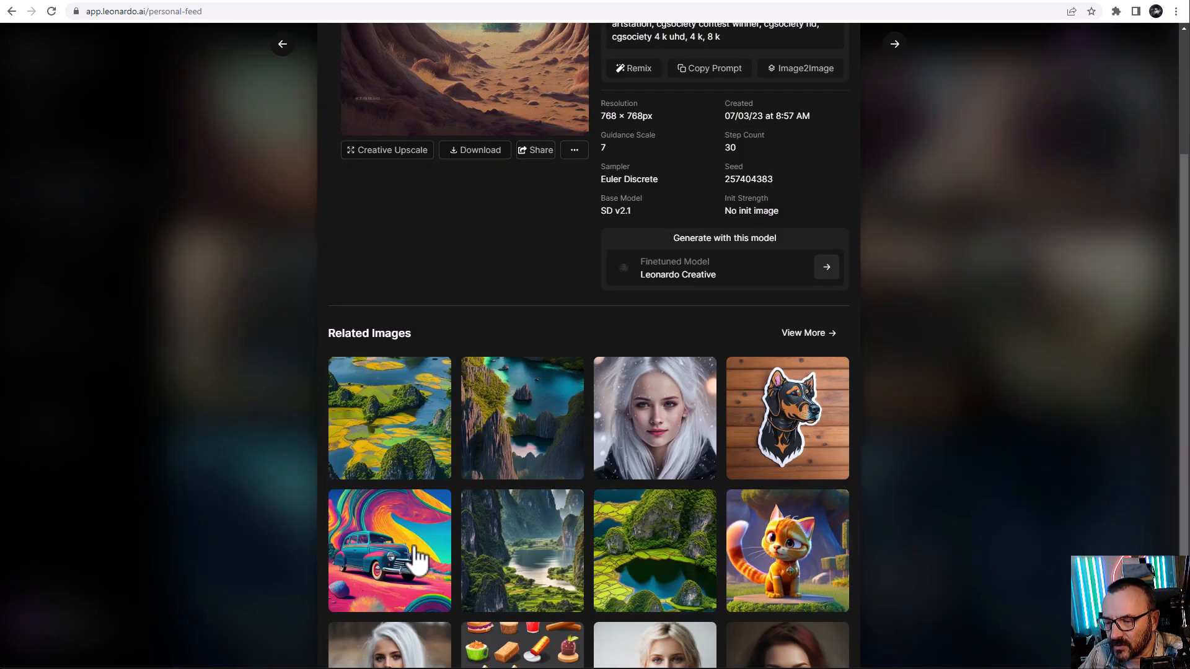
scroll(628, 355, up, 3)
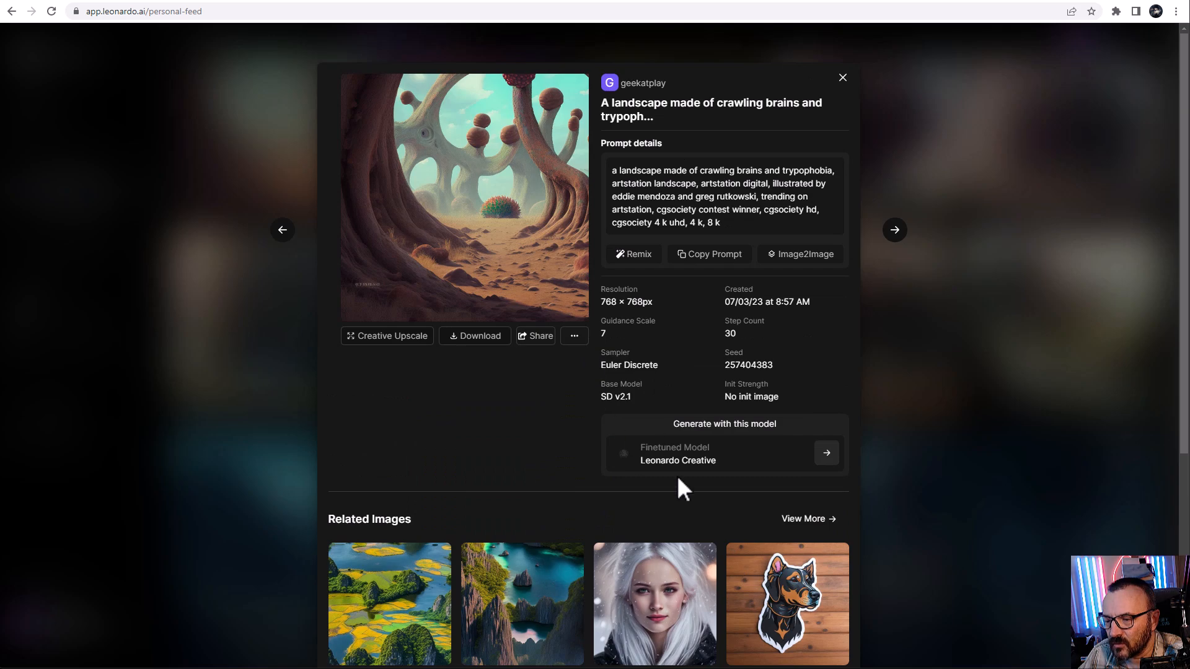
click(913, 325)
scroll(845, 375, up, 3)
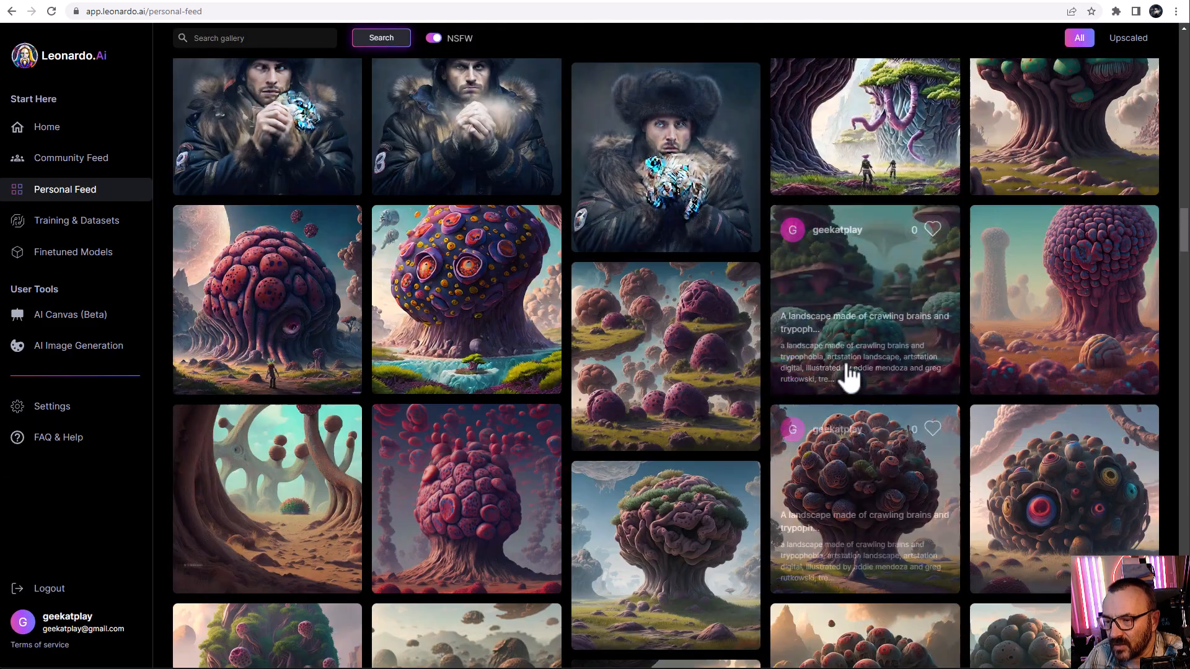
Step: Compare the generation settings of the purple eye-covered tree and the teal mushroom-forest landscape, closing both
click(425, 272)
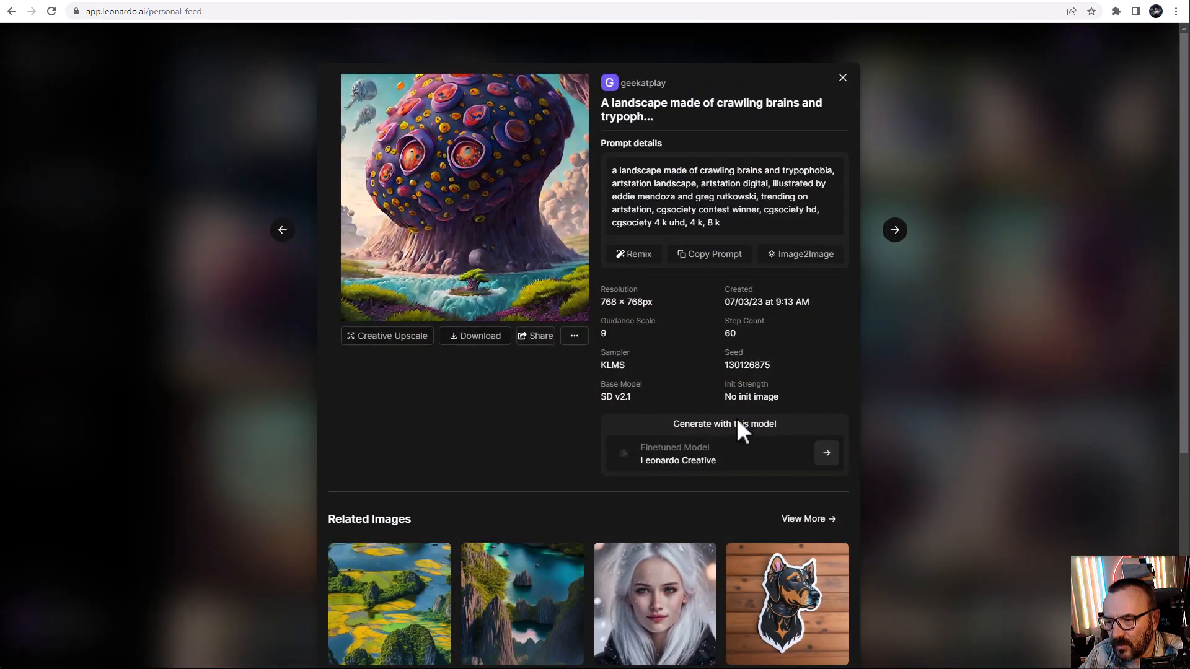
click(1005, 395)
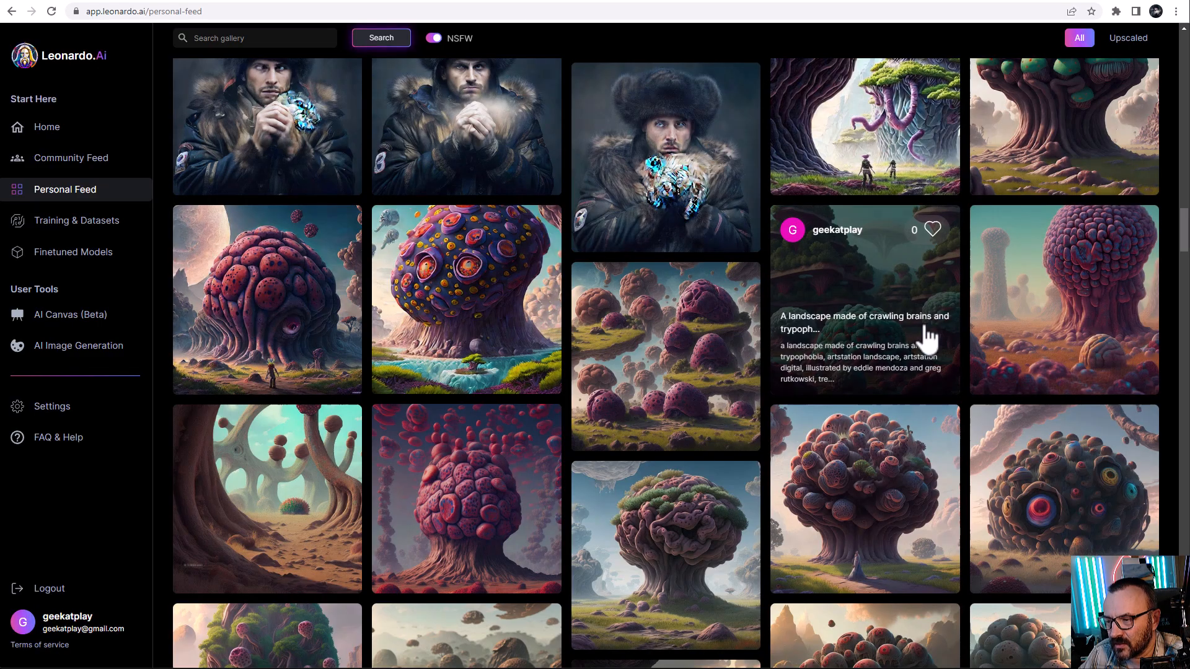
click(926, 337)
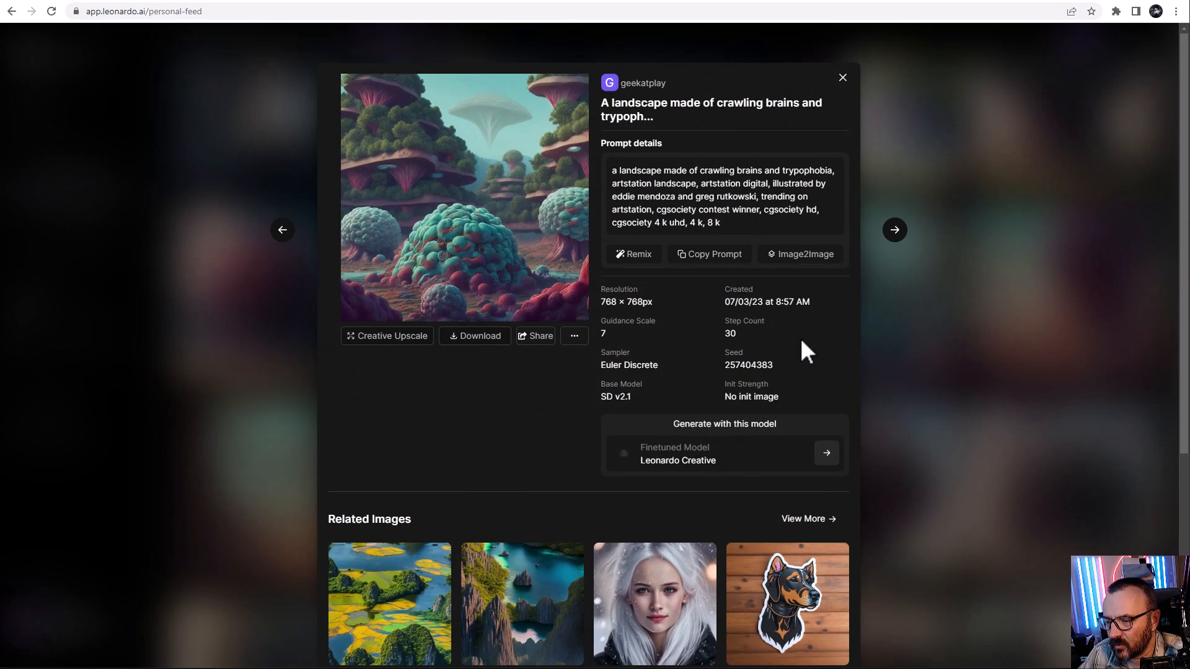
click(908, 392)
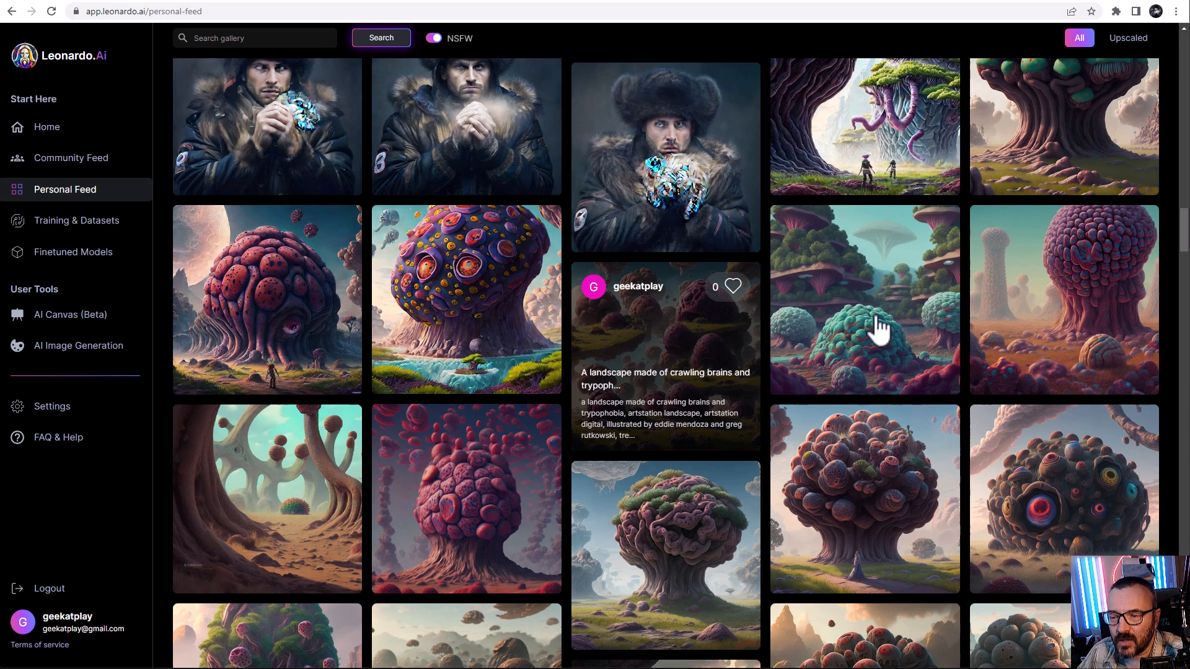
Step: Copy the prompt of the dark close-up dwarf portrait from the feed, and review its negative prompt and generation settings
scroll(1006, 422, up, 20)
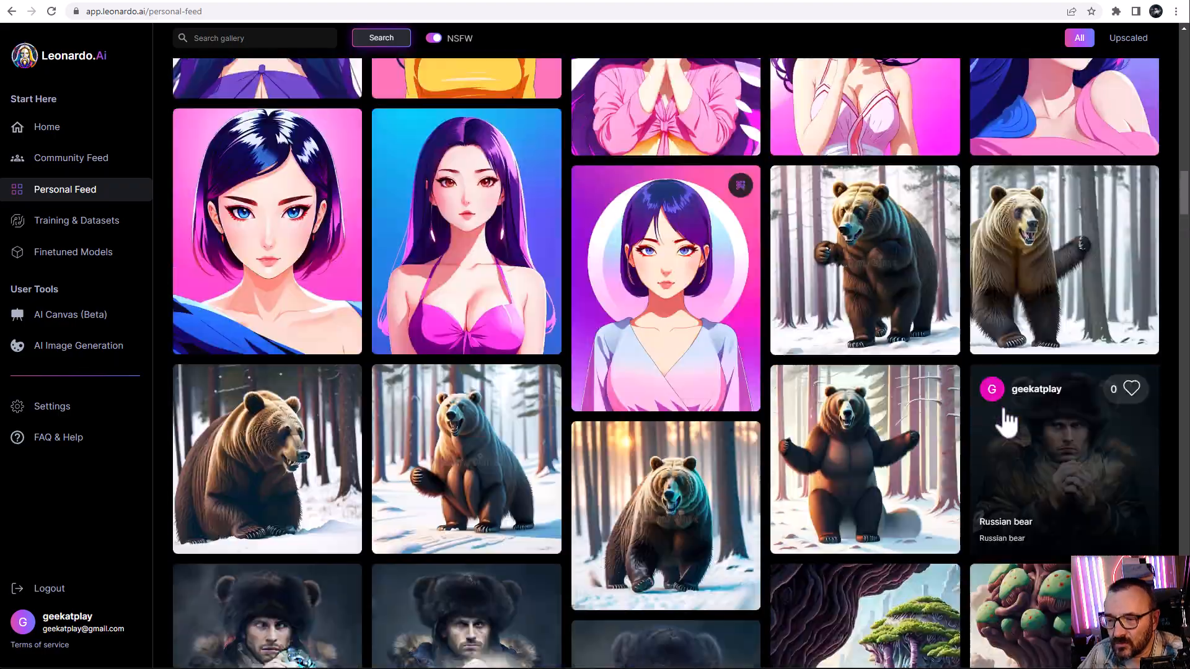
scroll(995, 459, up, 15)
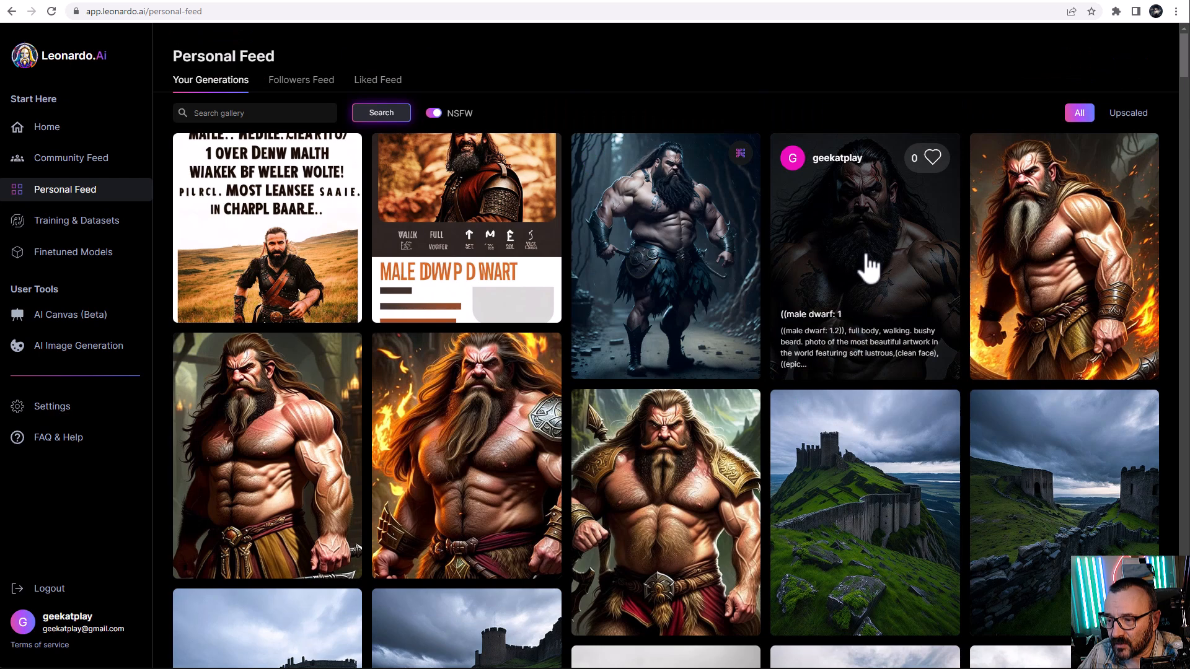
click(865, 266)
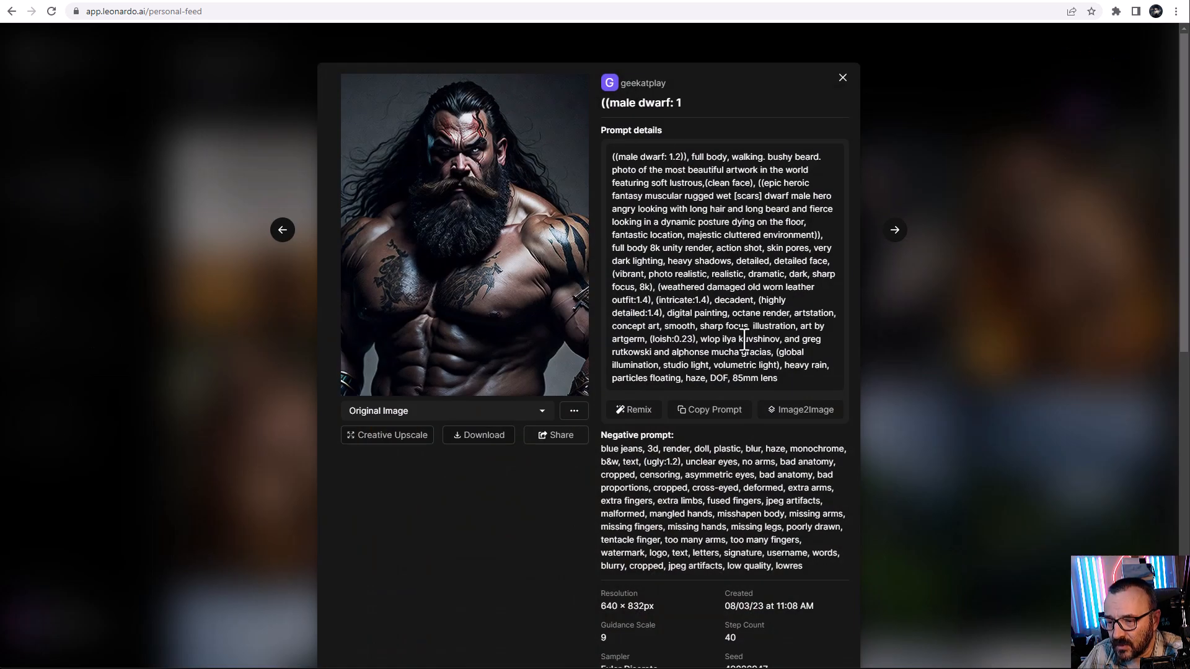
click(710, 410)
scroll(725, 428, down, 5)
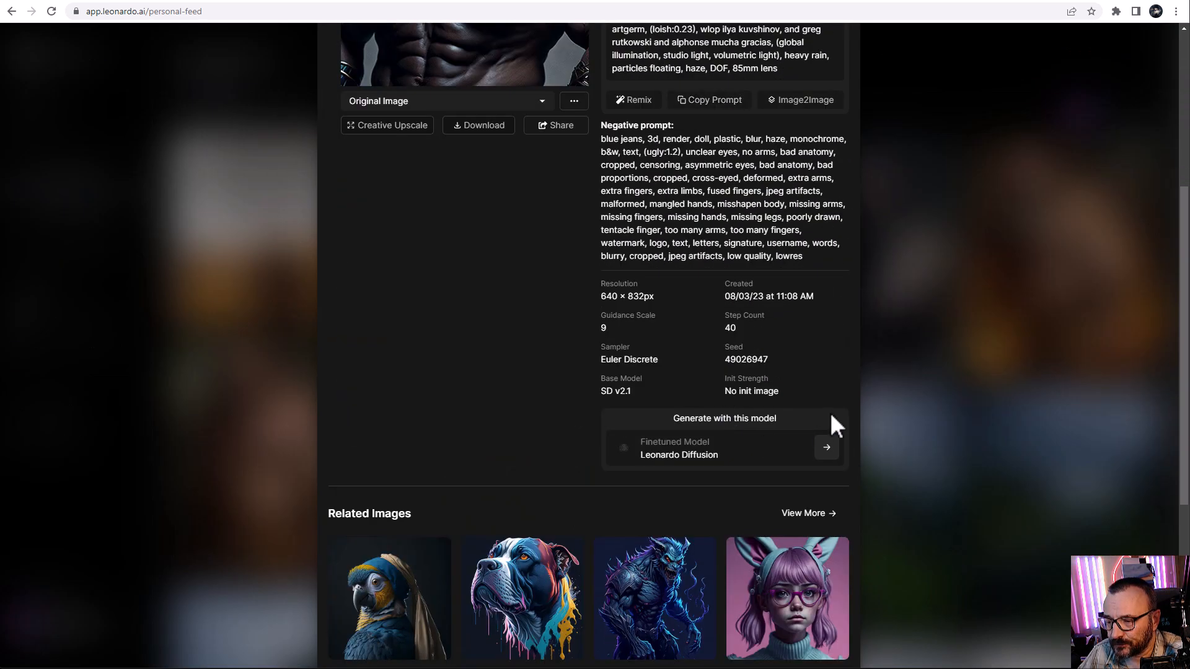
scroll(831, 413, up, 4)
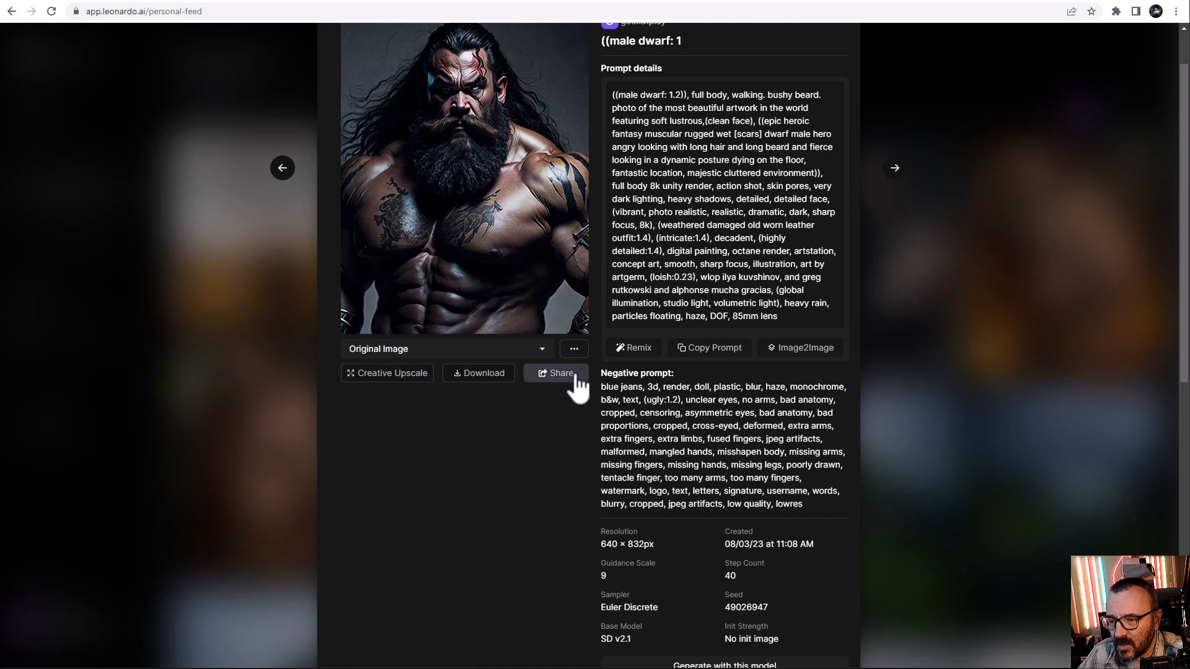
click(1057, 303)
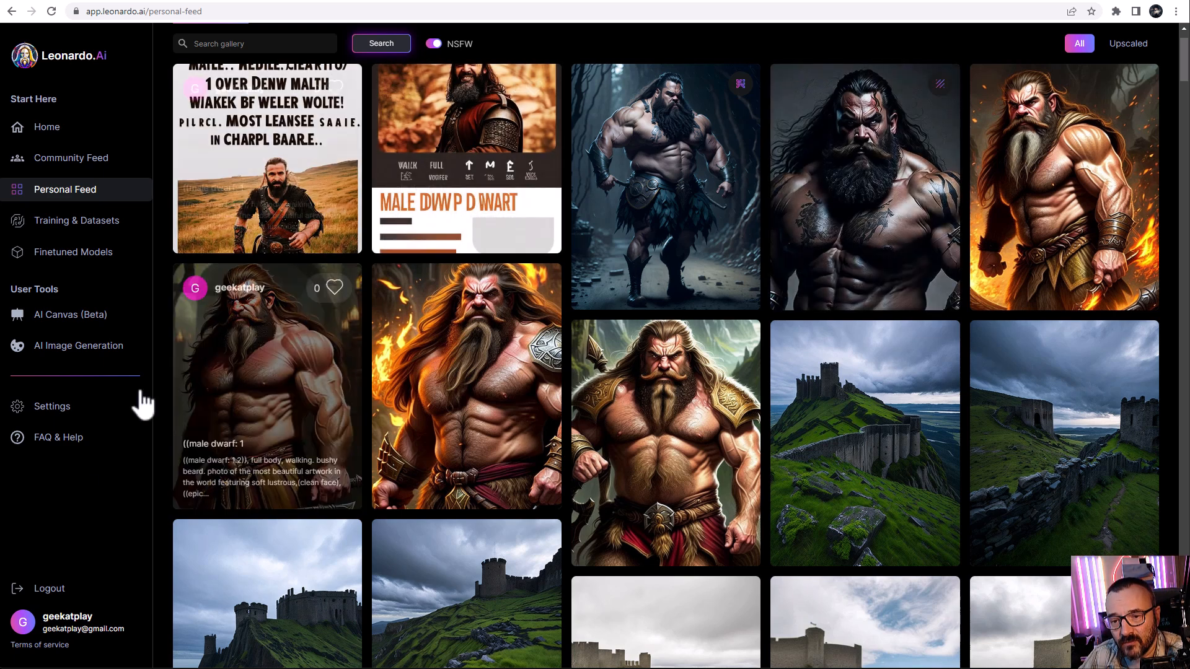
Step: Open the AI Canvas editor and set the image dimensions to 512 × 512
click(47, 126)
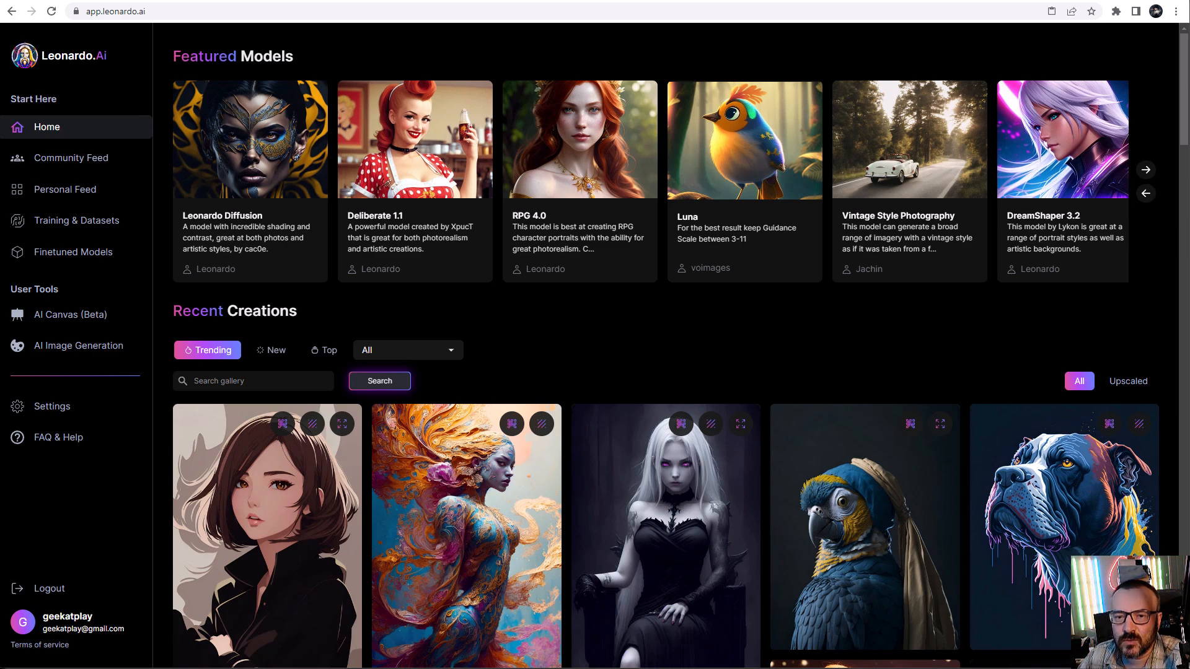
click(62, 322)
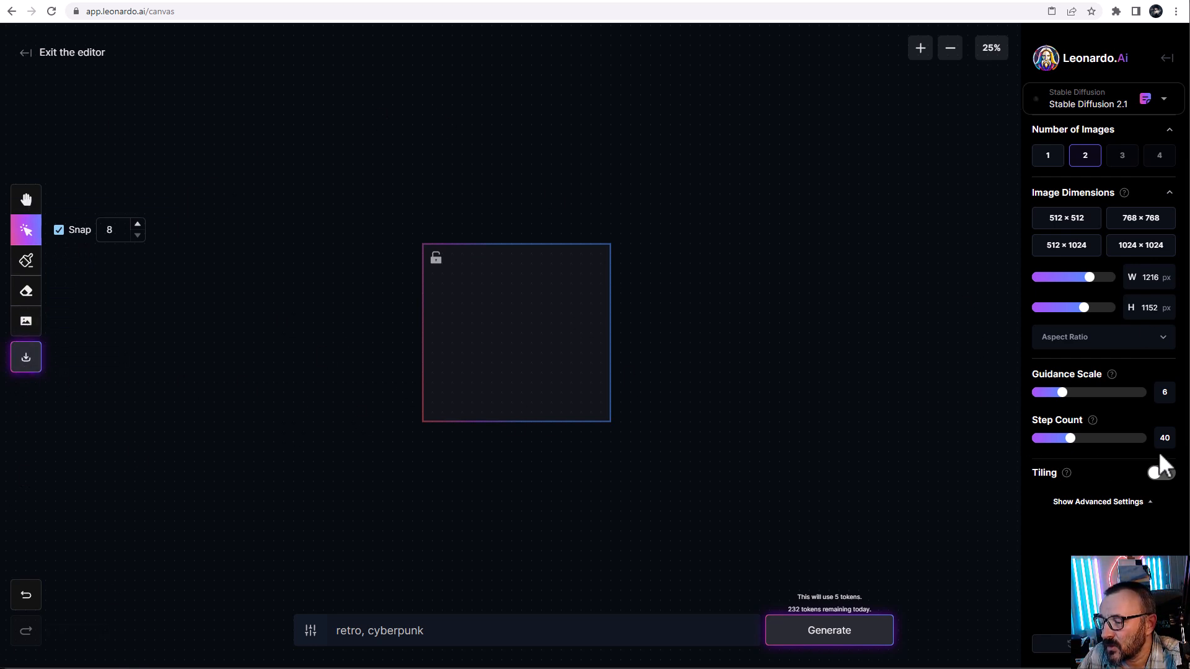
click(1143, 109)
click(1143, 109)
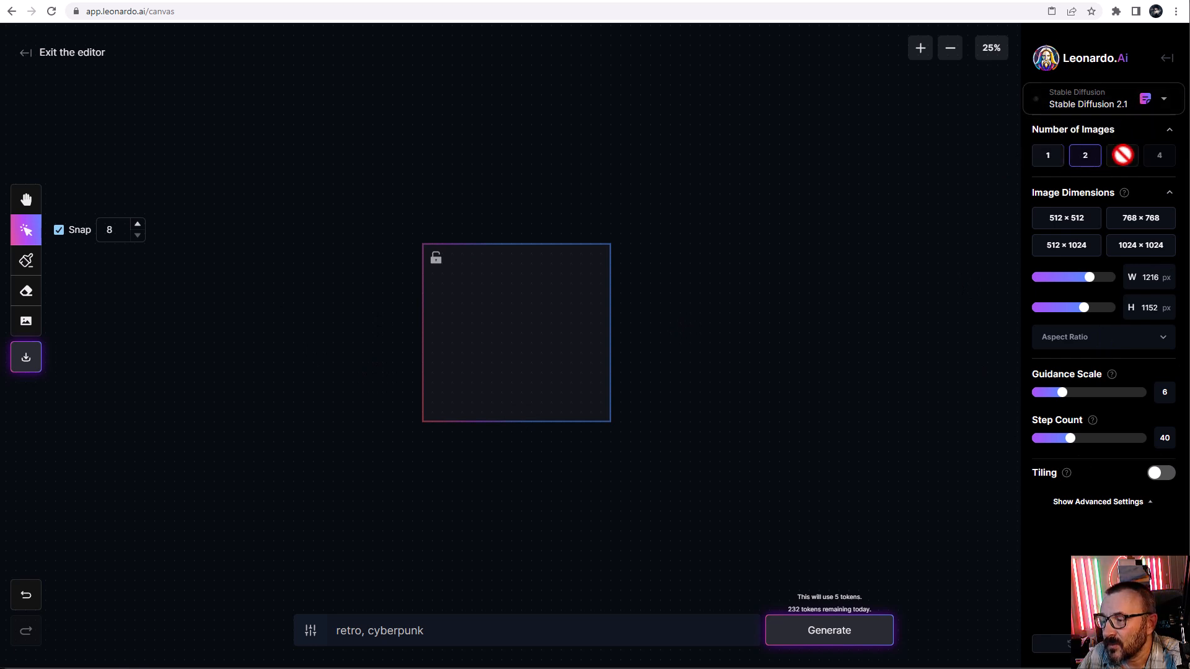
click(1063, 219)
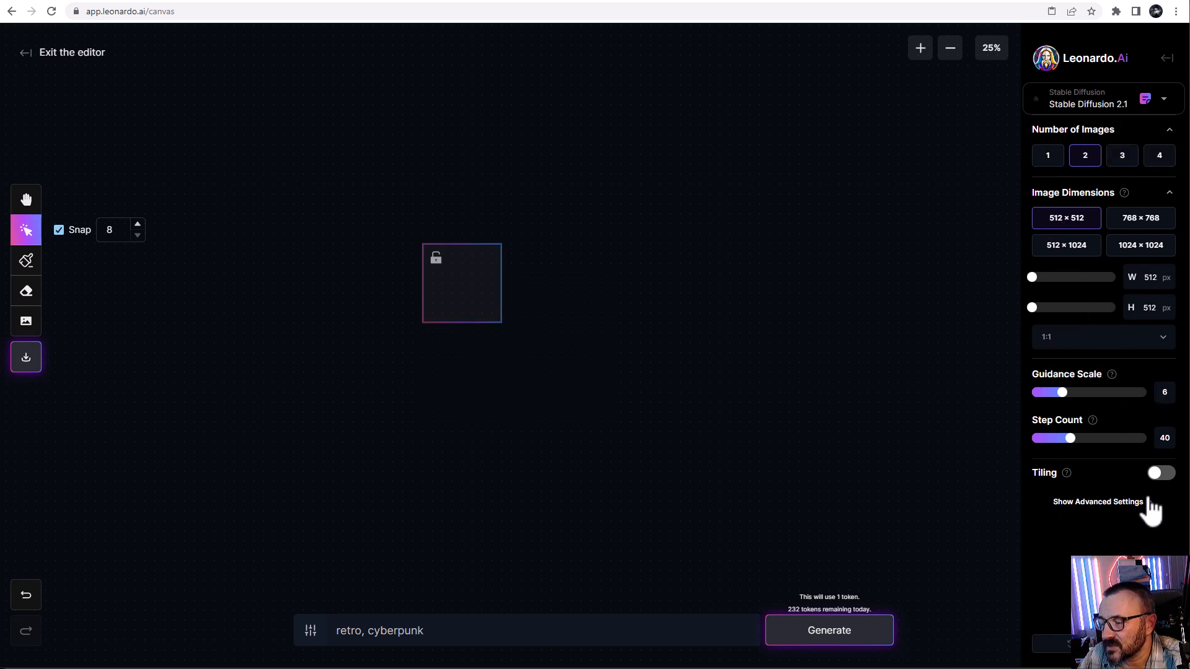
Step: Move the generation frame slightly to the right and up on the canvas
scroll(397, 279, up, 1)
scroll(397, 287, up, 7)
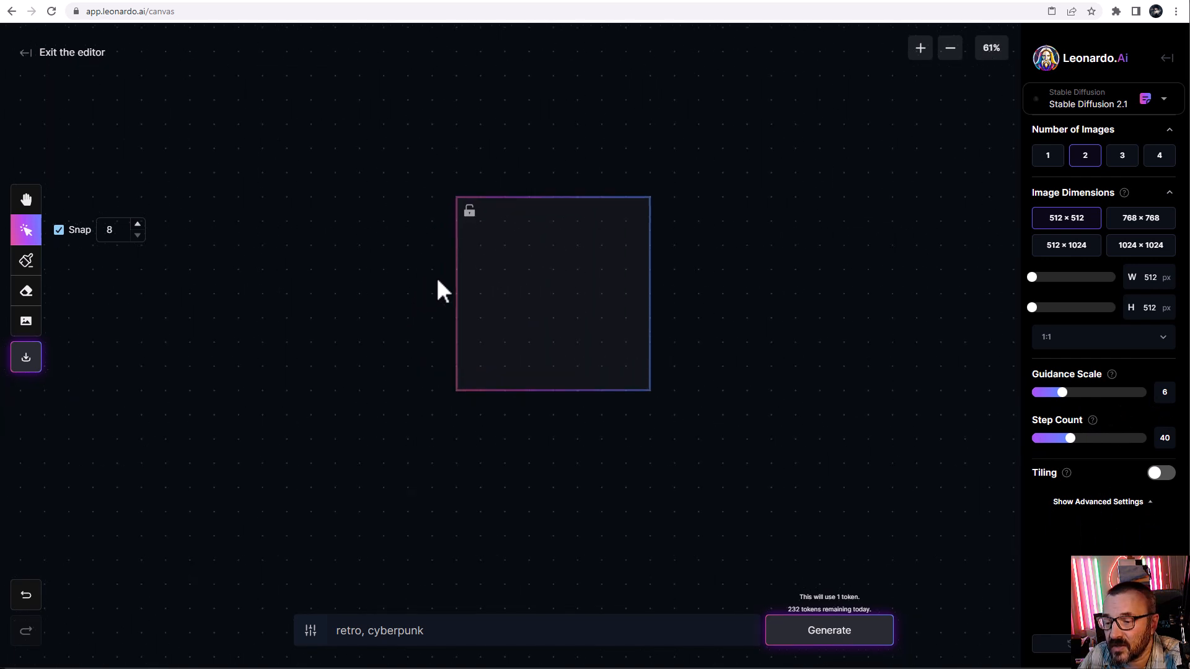
drag(584, 273, 618, 266)
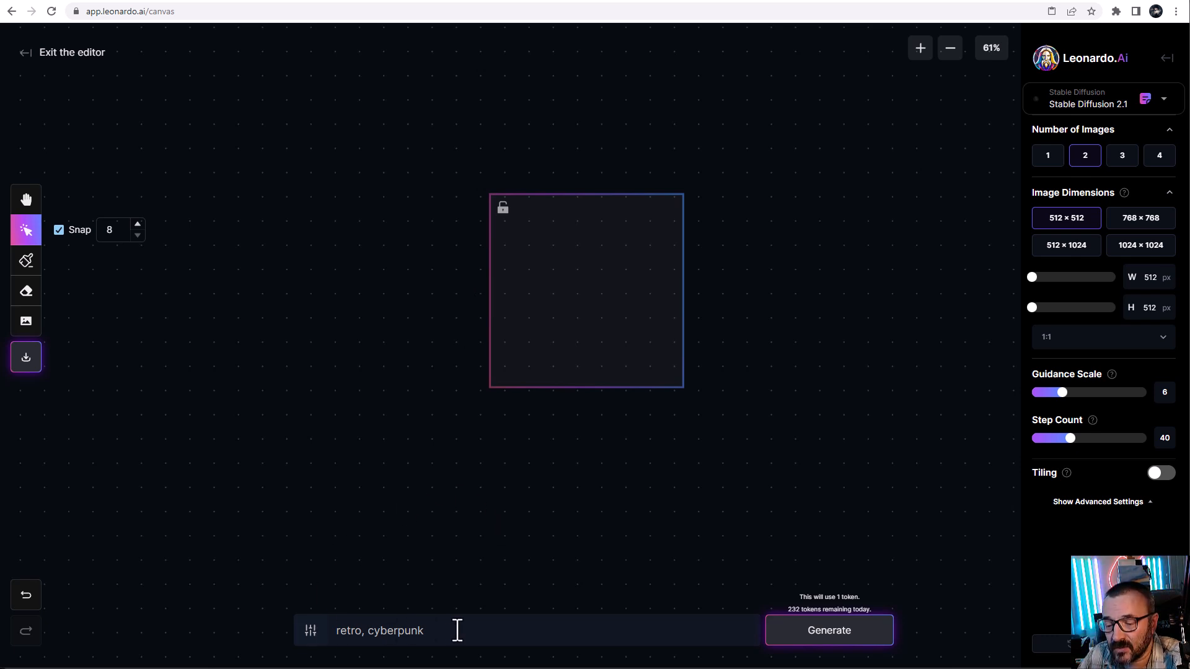
Step: Check the empty negative prompt, generate two images from "retro, cyberpunk" in the frame, and view the second variation
click(308, 638)
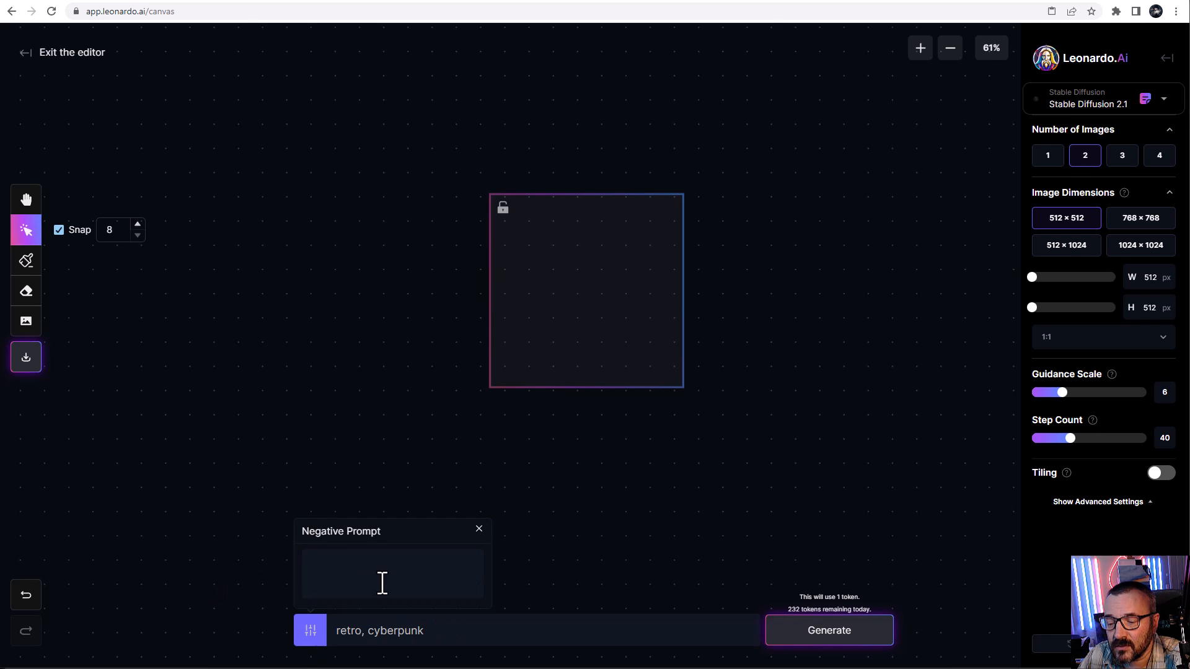
click(479, 529)
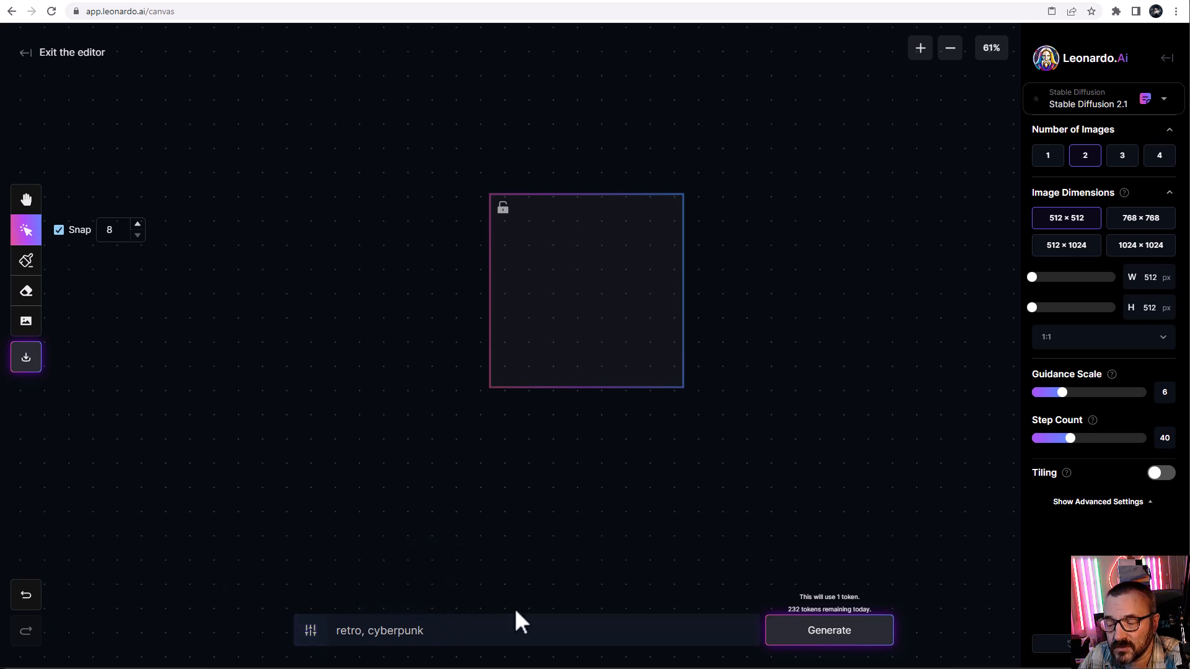
click(796, 638)
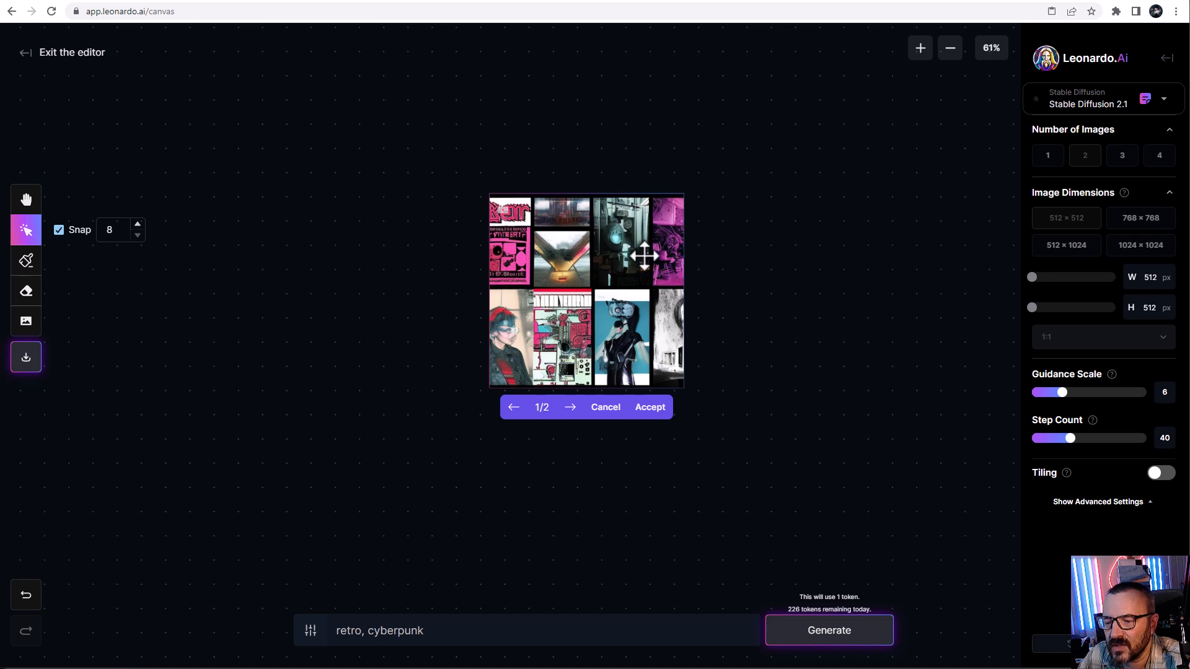
click(572, 409)
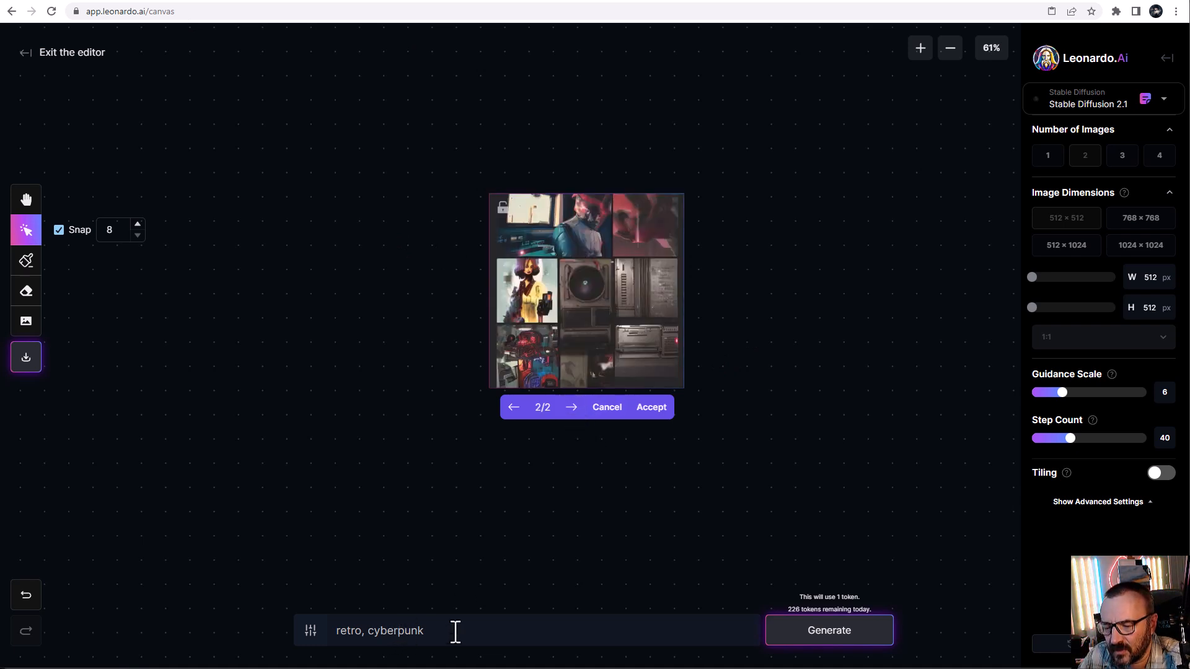
Step: Replace the prompt with "Cyberpunk city, night, rain, neon lighting."
drag(434, 632, 324, 635)
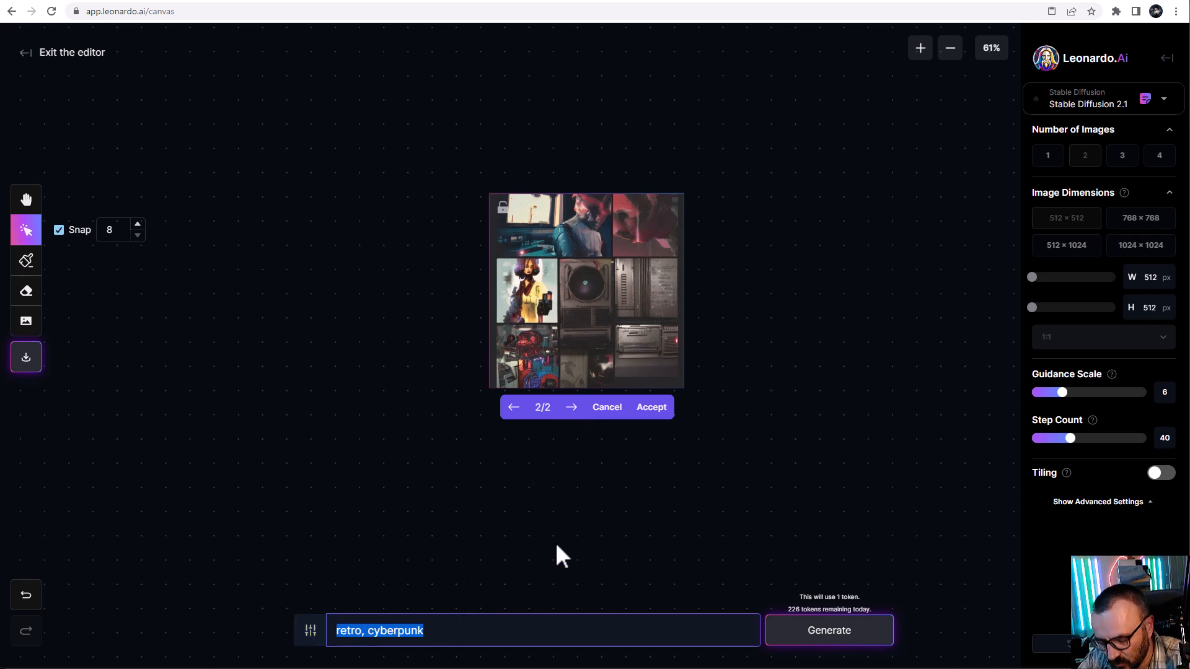
text(Cyb)
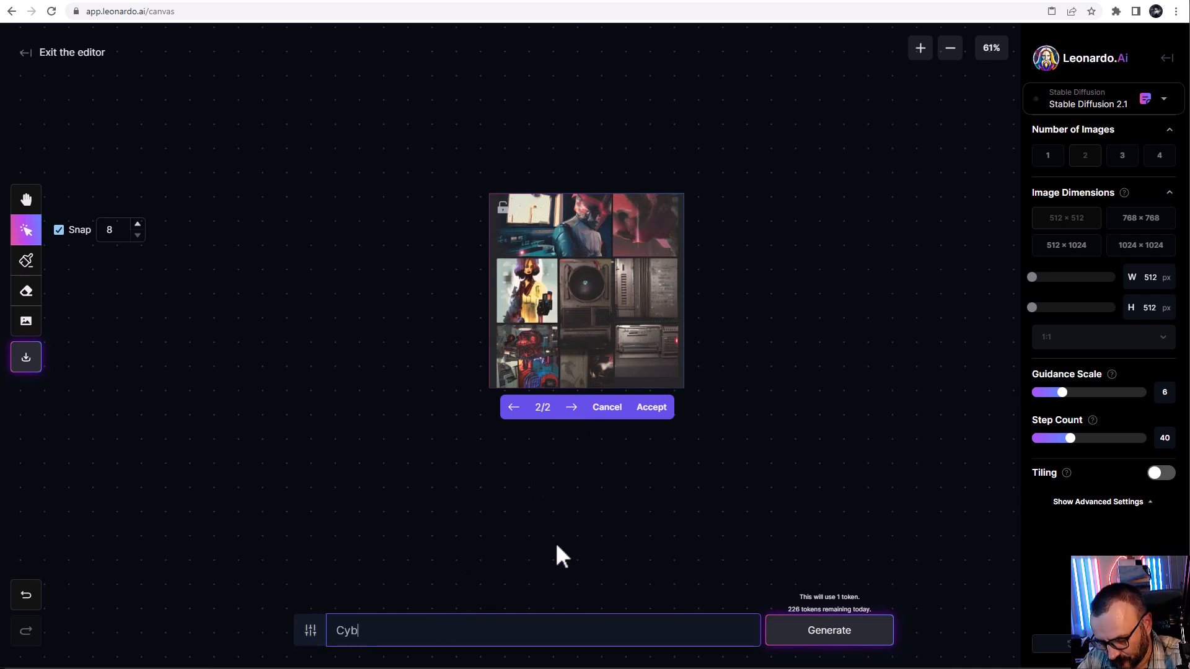
text(erpunk)
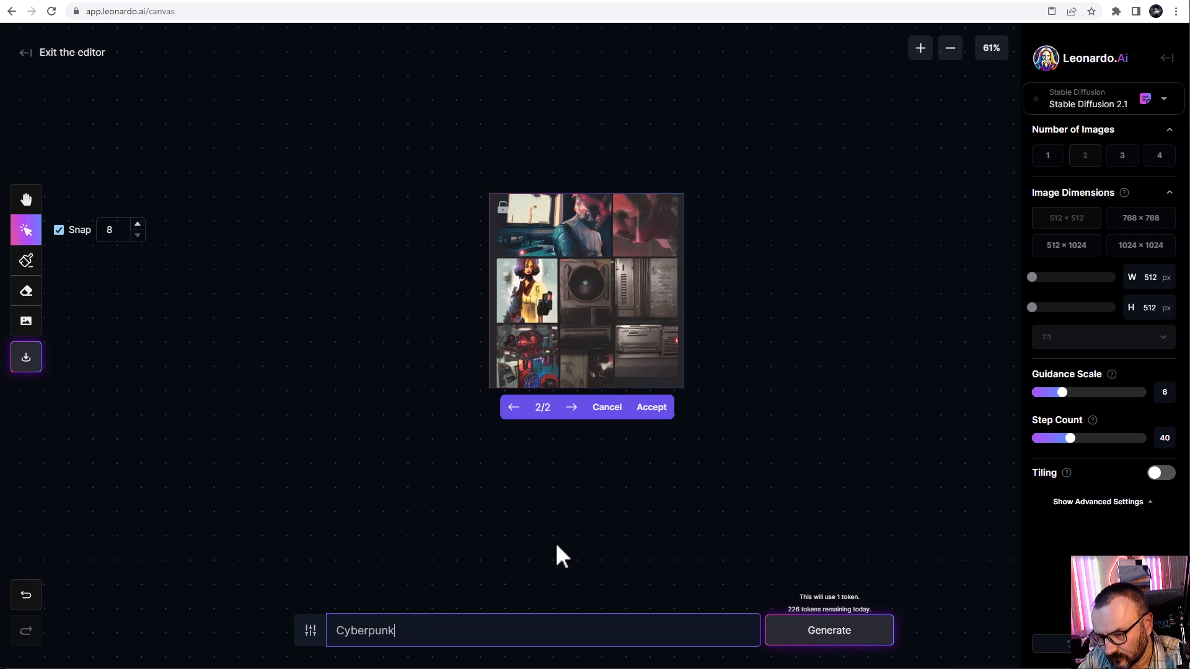
text( cit)
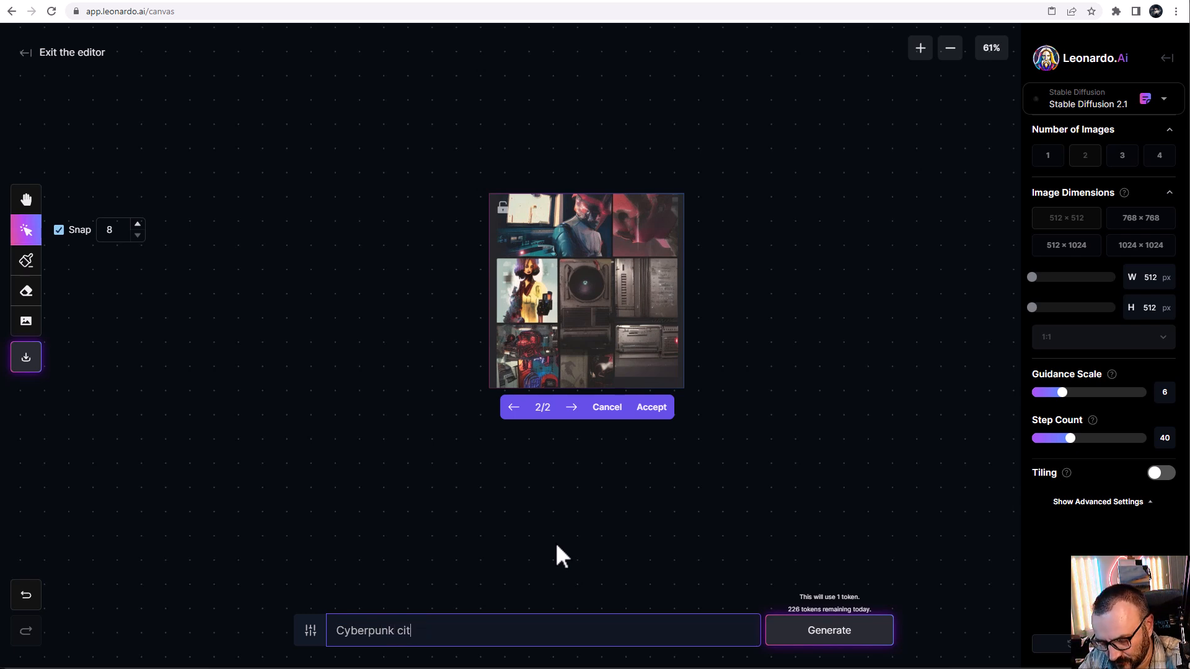
text(y, night)
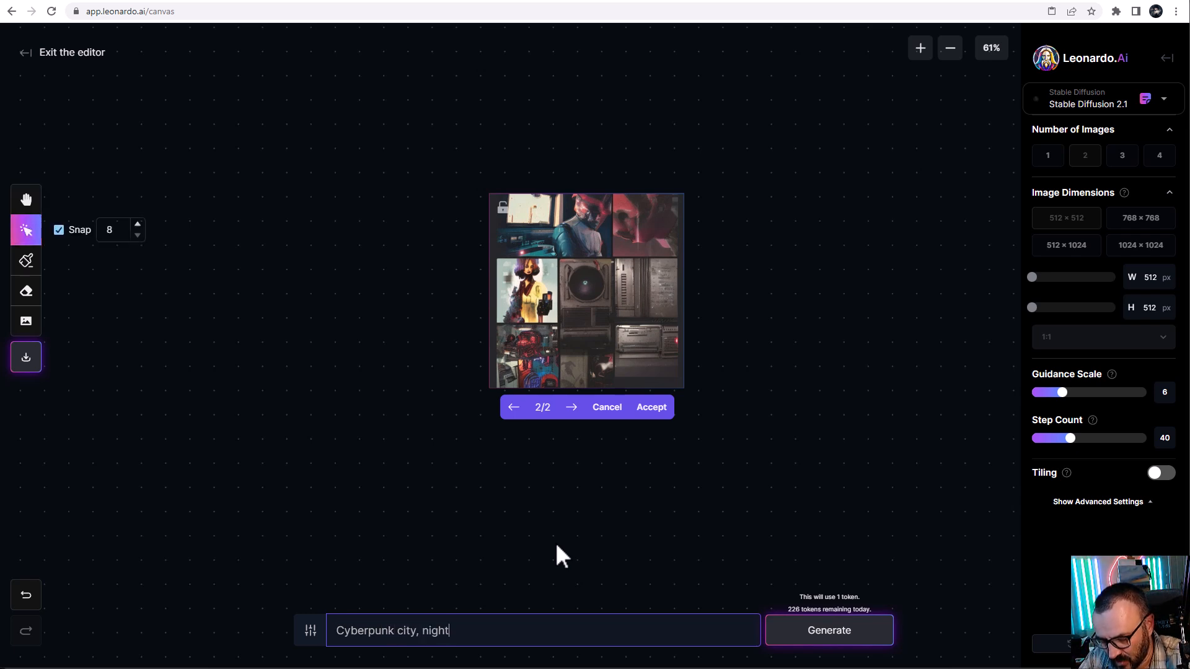
text(, rain, n)
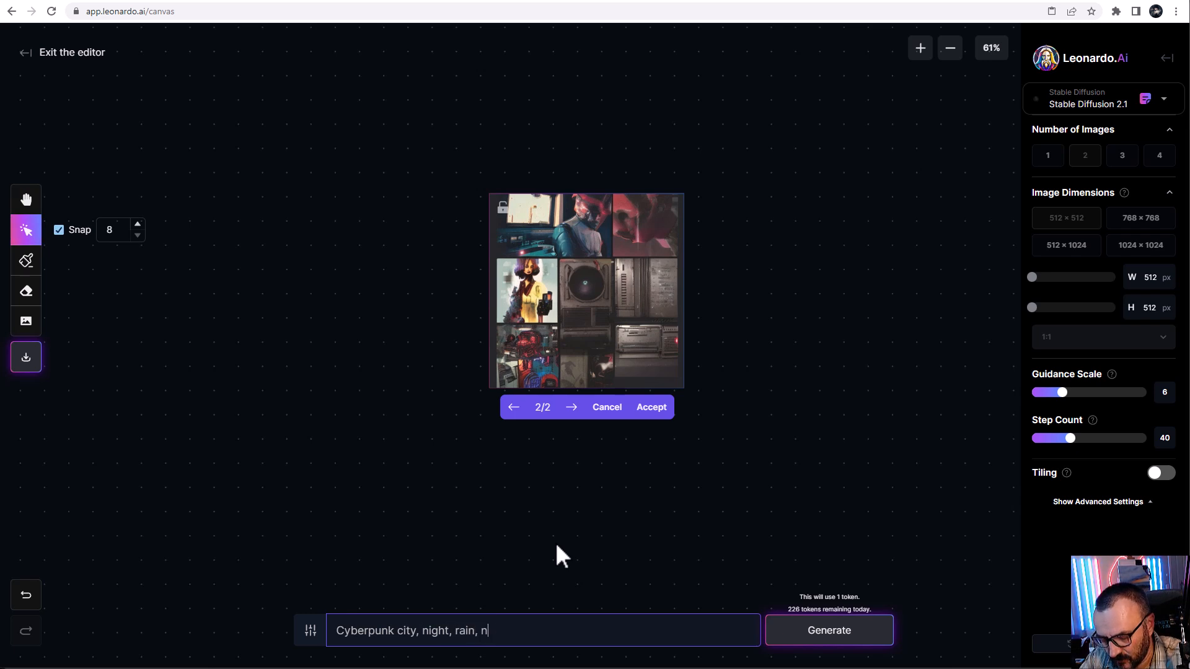
text(eon lighting.)
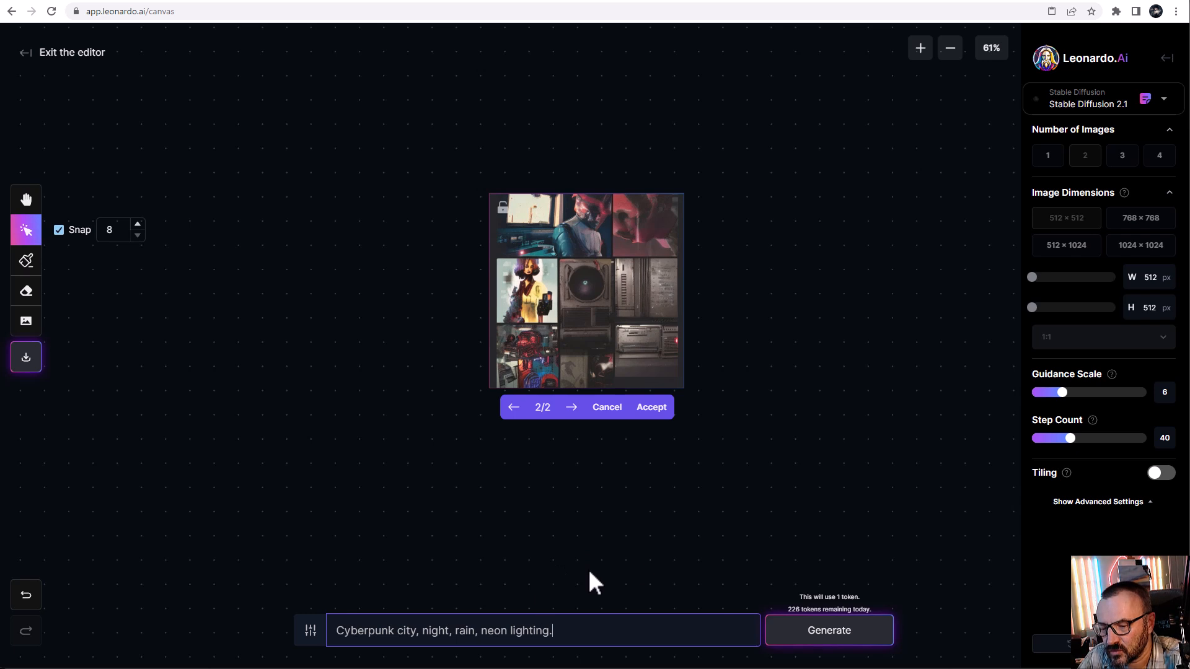
Step: Enclose "Cyberpunk city" in parentheses in the prompt, then generate two images and accept the second variation
key(Home)
text(()
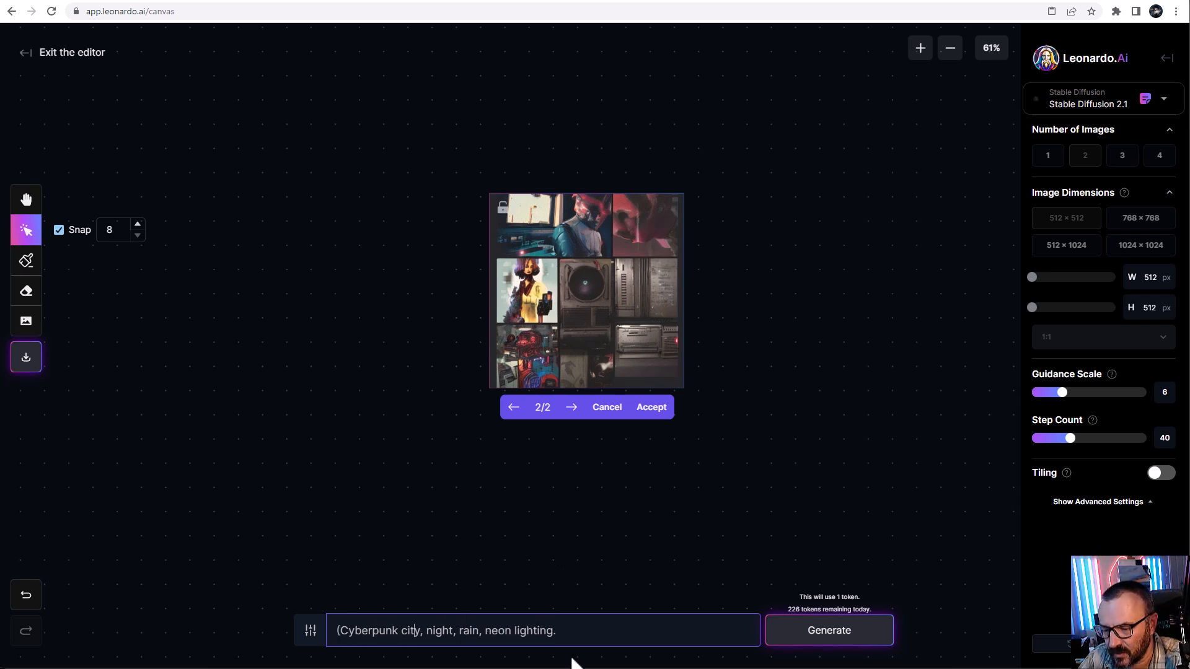
text())
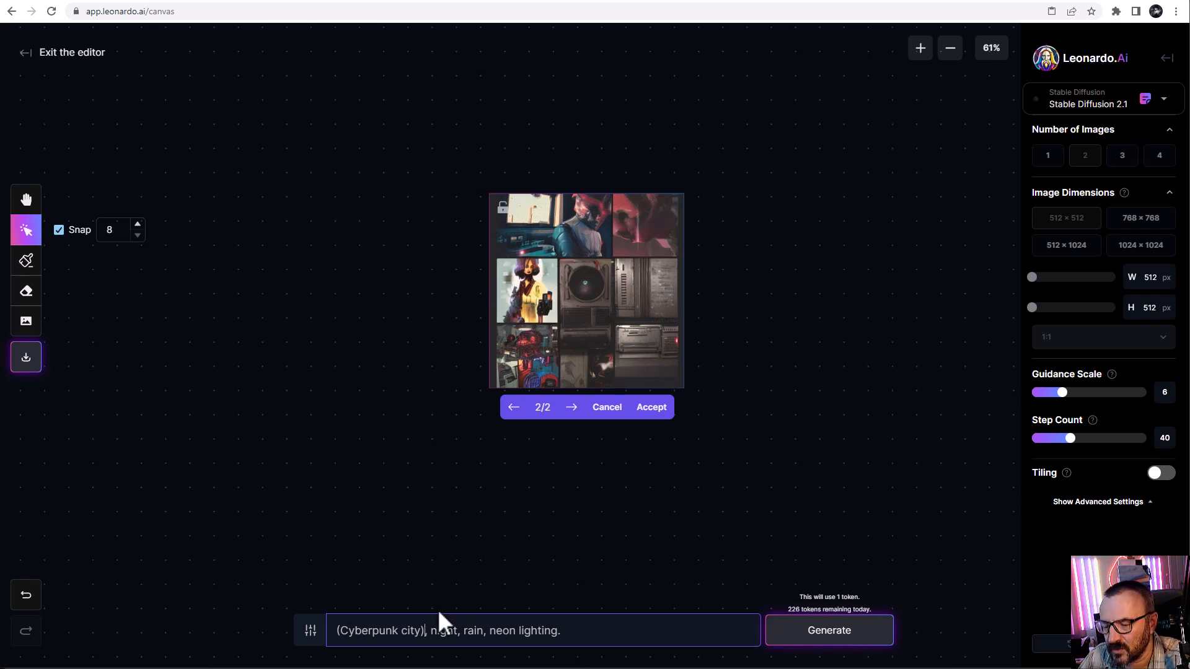
click(797, 639)
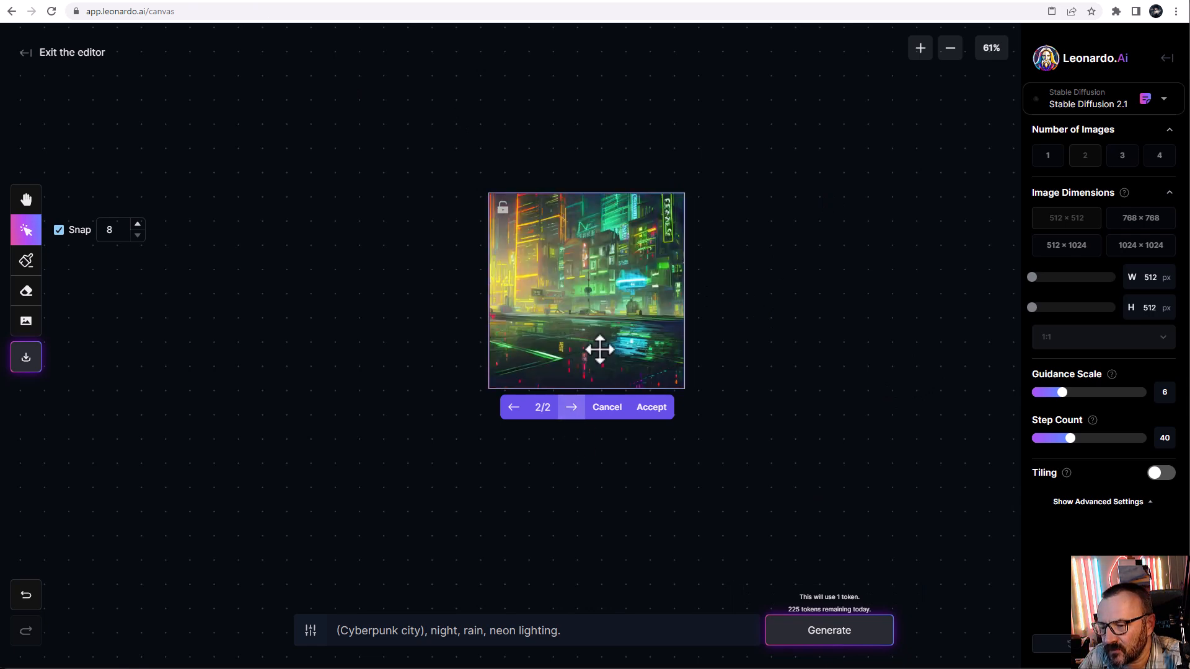
click(649, 408)
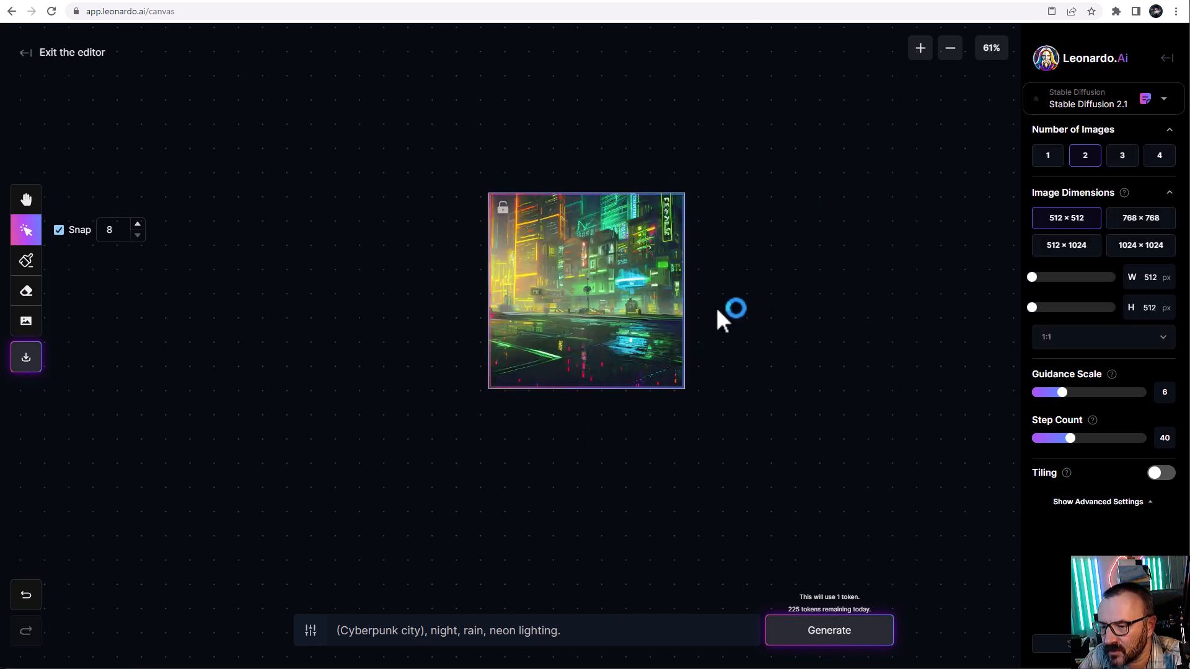
Step: Move the generation frame to overlap the city image's right edge, generate an extension, compare both variations, and accept the first
drag(540, 266, 681, 270)
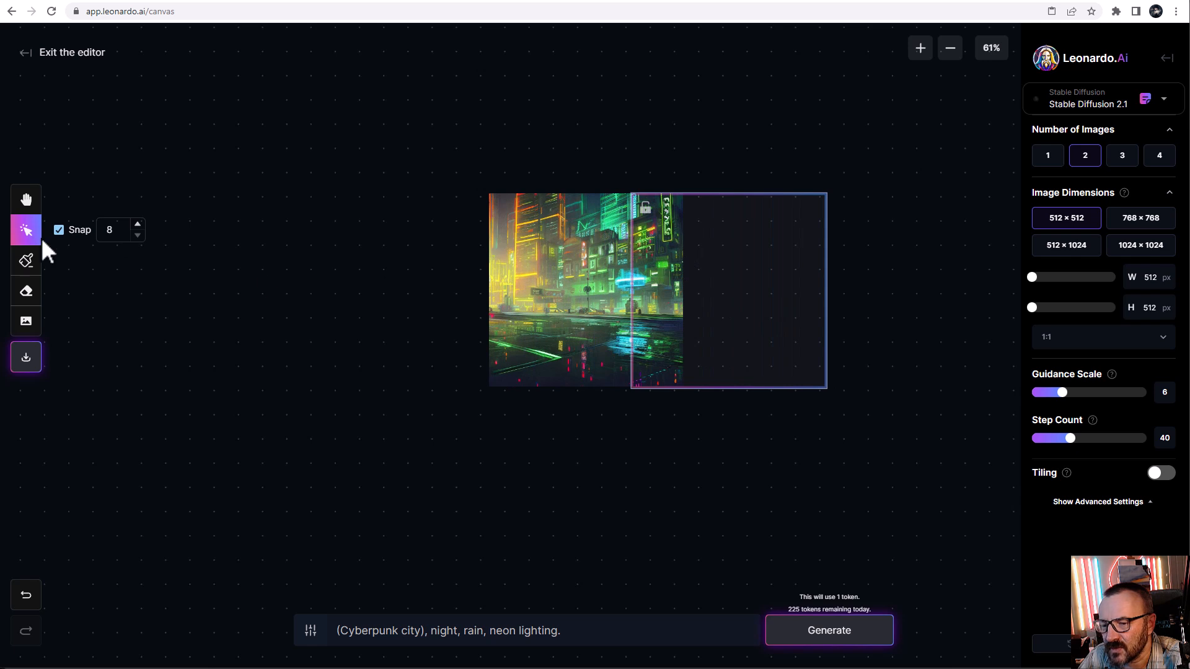
mouse_move(734, 284)
mouse_down()
mouse_move(726, 274)
mouse_move(723, 287)
mouse_up()
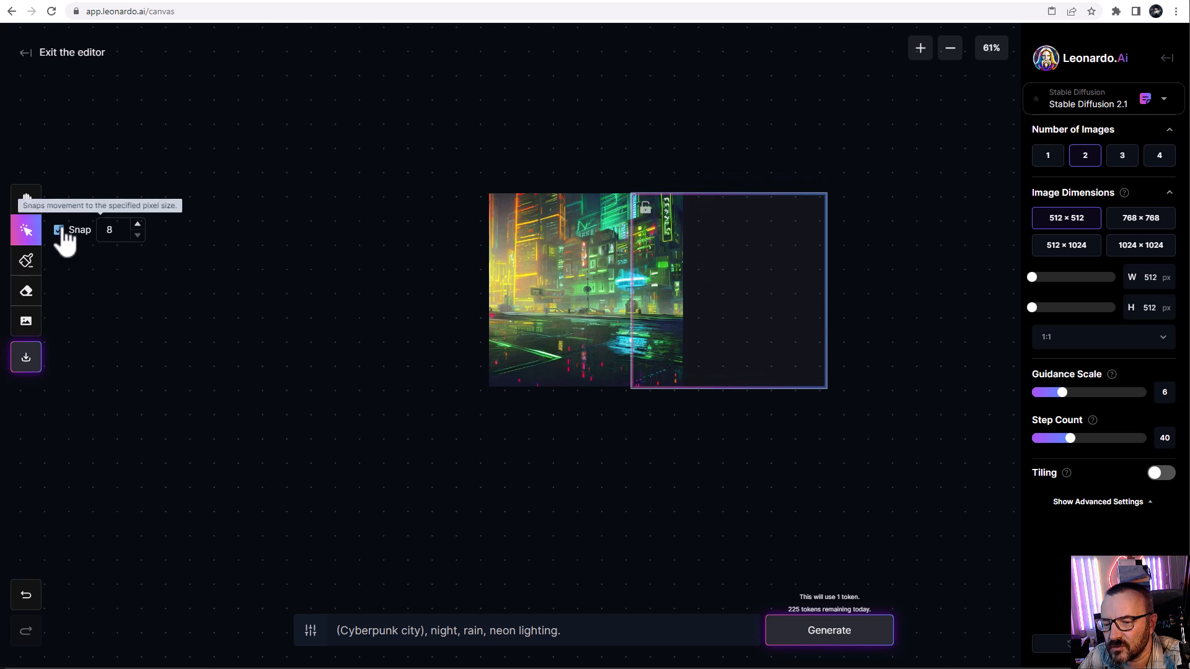
drag(707, 308, 710, 308)
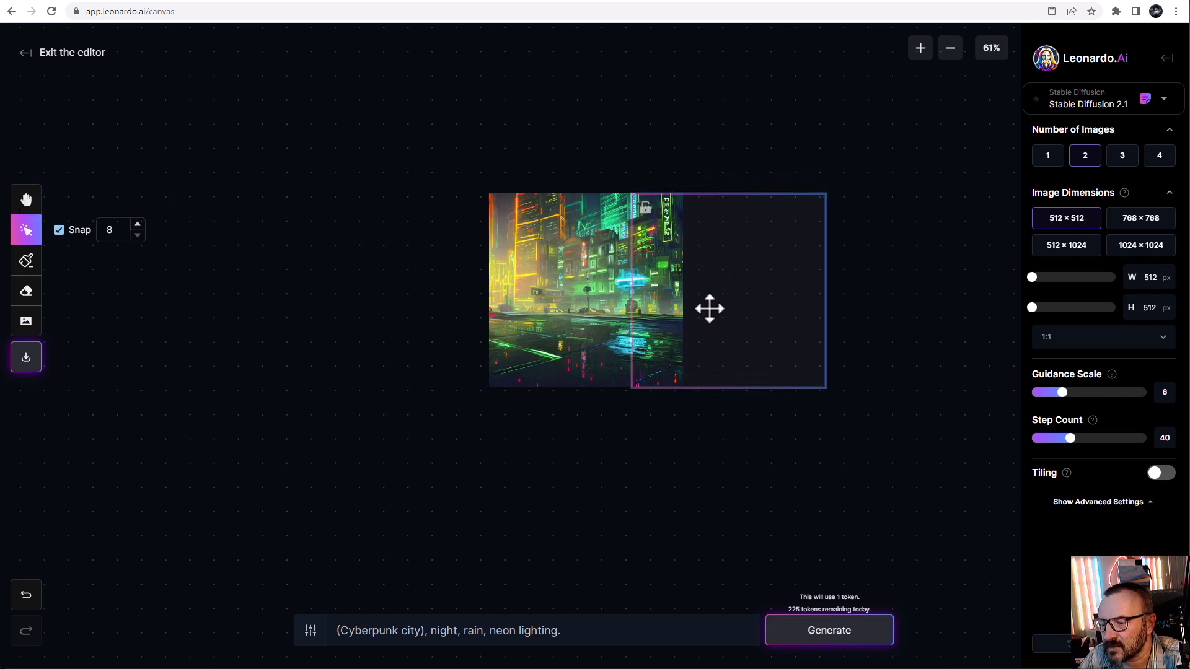
click(865, 639)
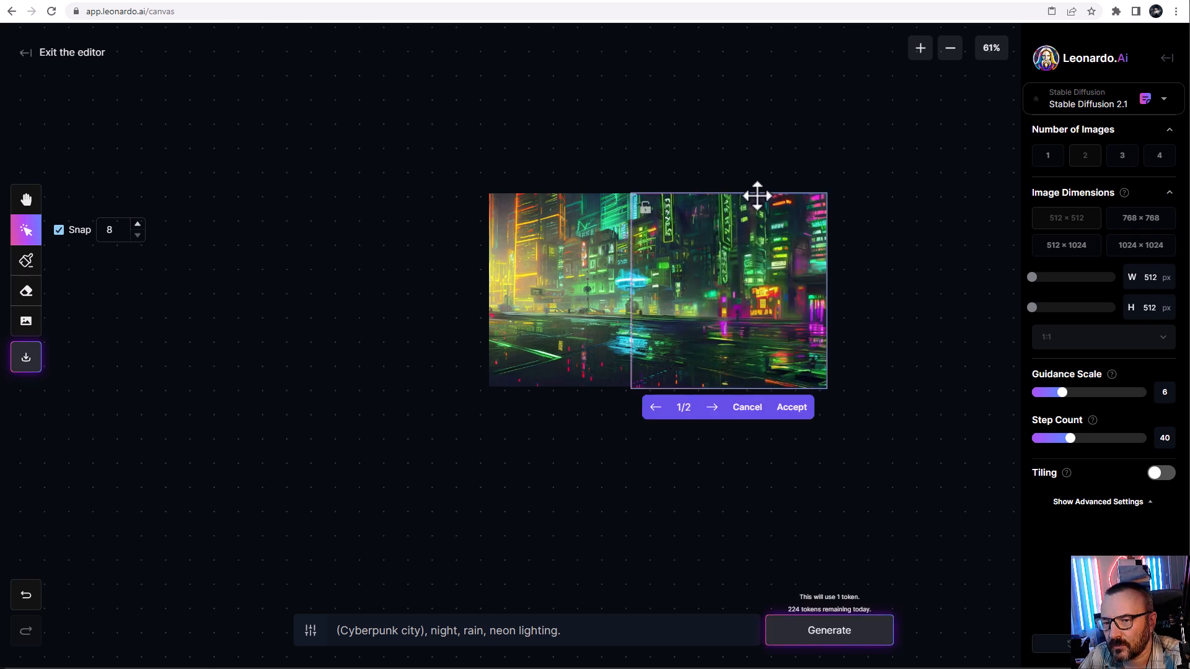
click(713, 409)
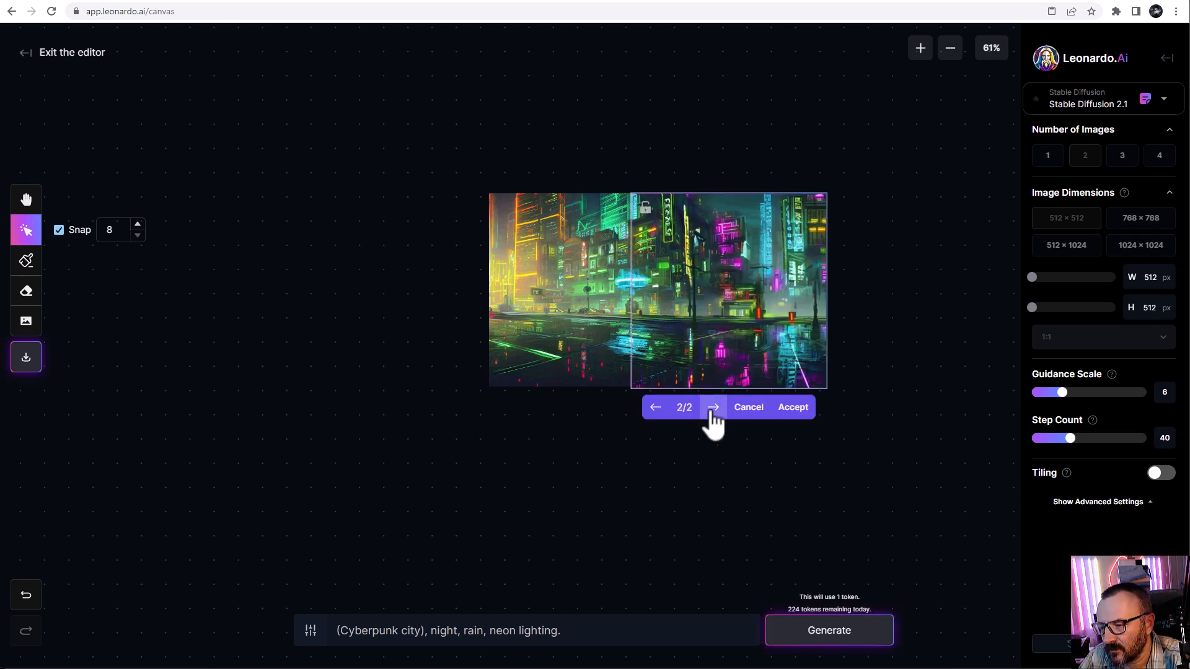
click(654, 411)
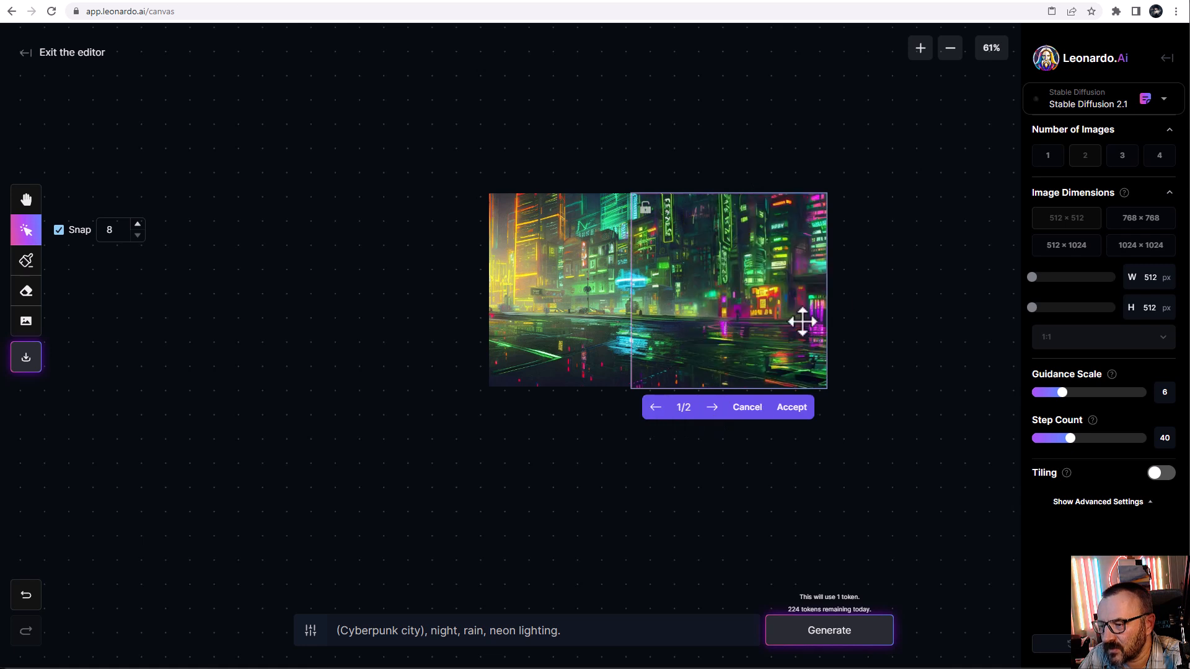
click(791, 409)
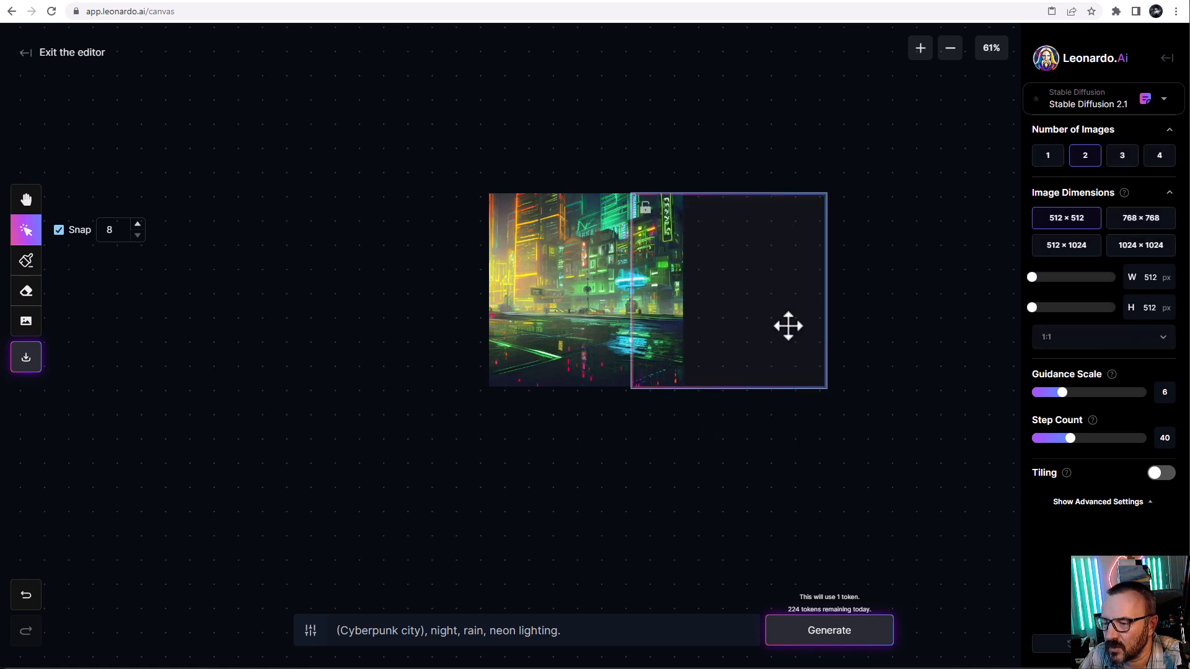
Step: Resize the generation frame to 896 × 1024 and place it above the city image, overlapping its upper part
drag(793, 310, 476, 313)
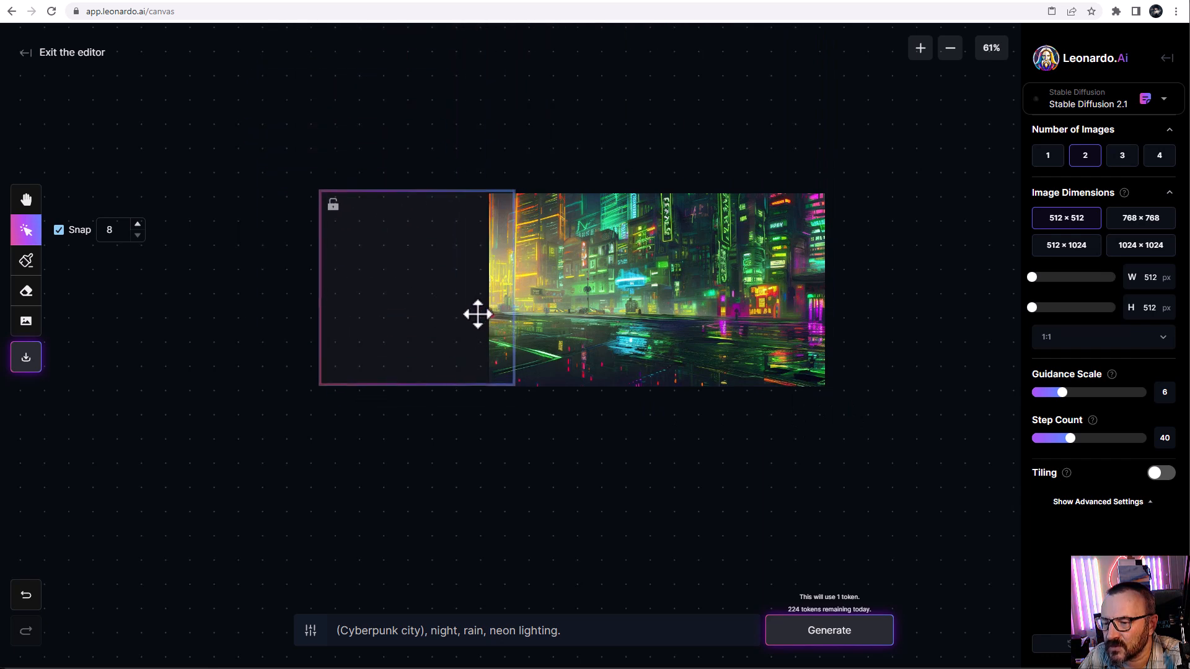
click(1139, 245)
drag(610, 466, 653, 125)
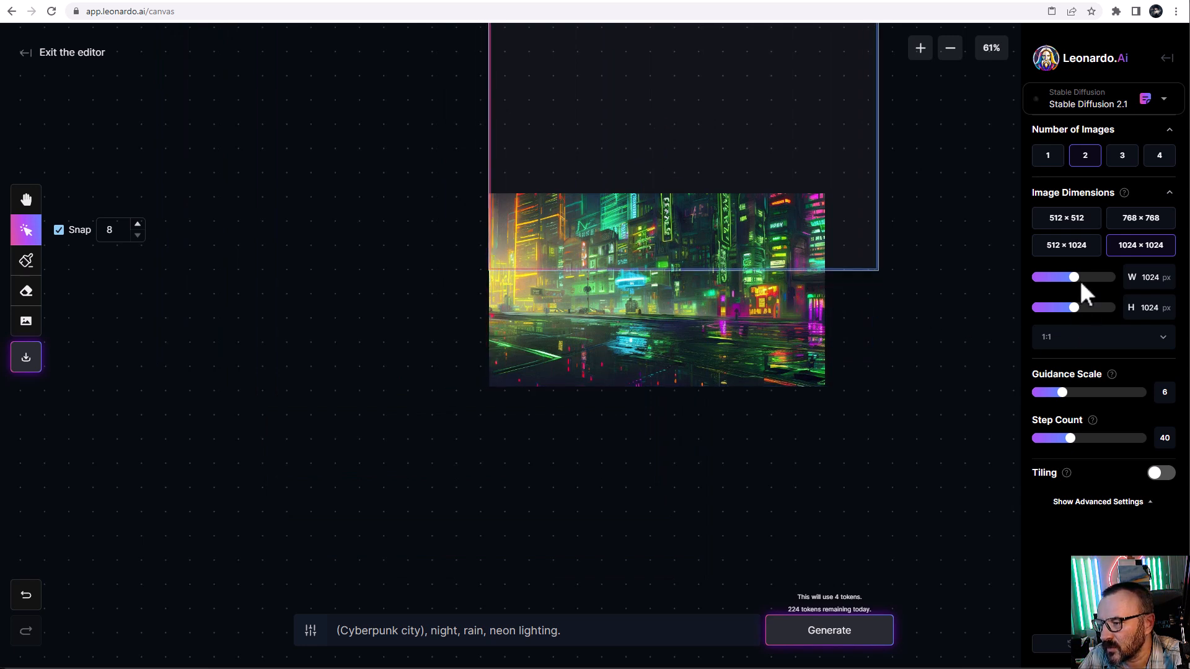
drag(1075, 284, 1062, 281)
click(1064, 281)
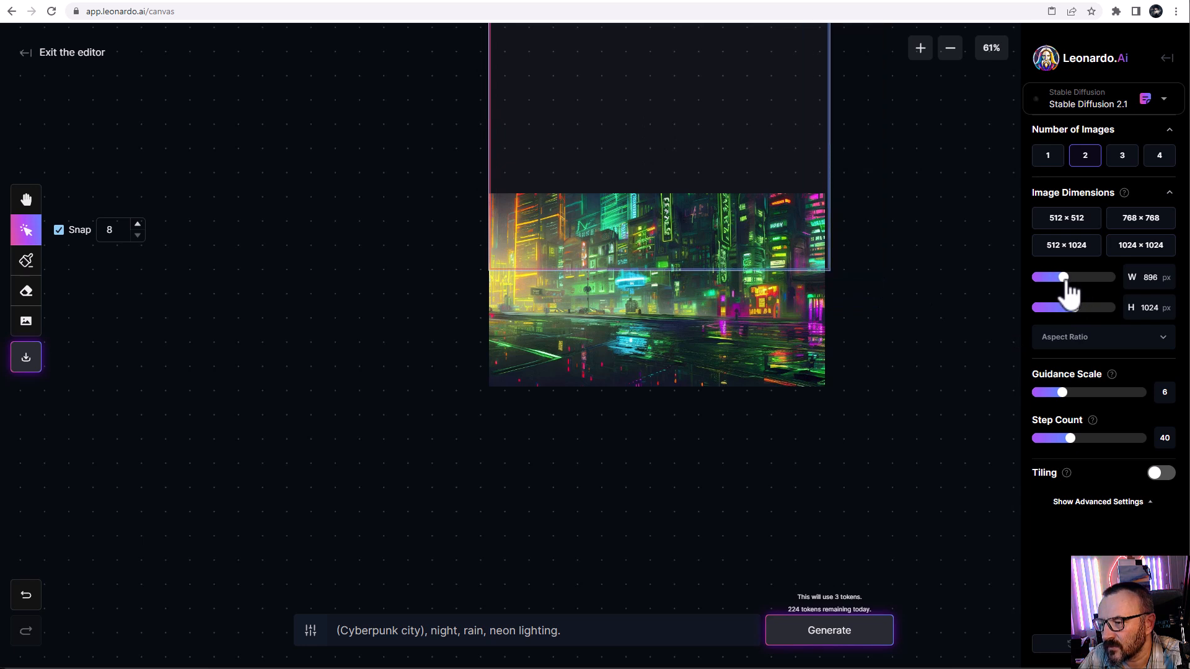
drag(663, 167, 665, 151)
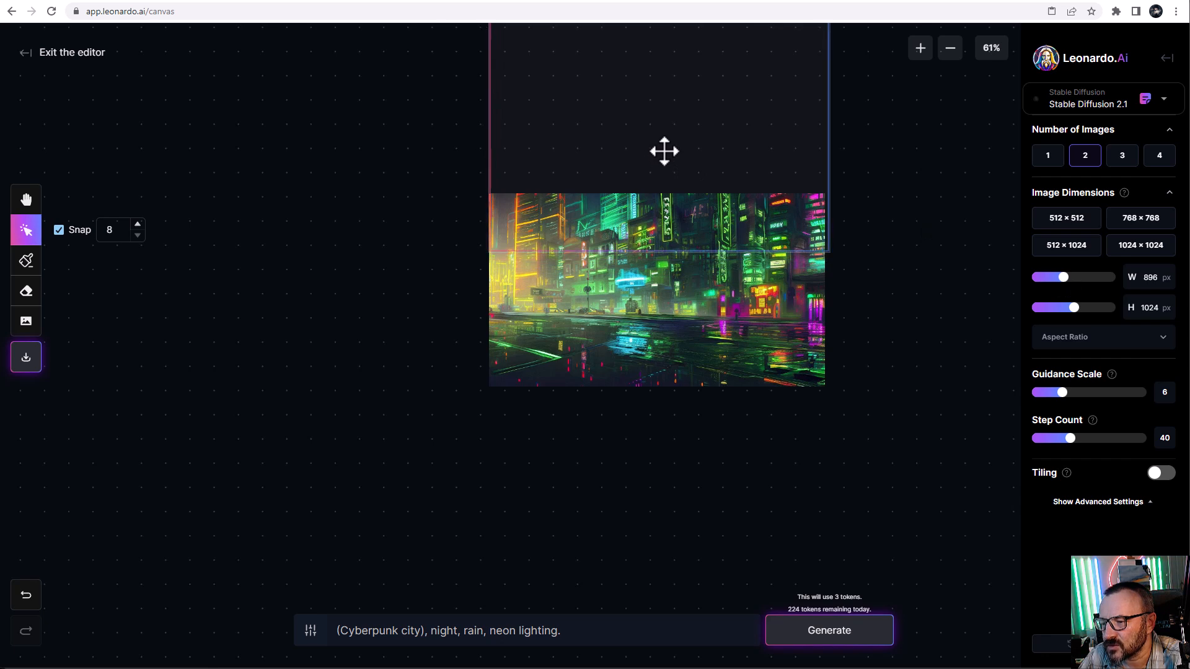
Step: Generate the upward extension of the city from the same prompt and accept the second variation
mouse_move(839, 606)
scroll(890, 393, up, 6)
scroll(891, 394, down, 7)
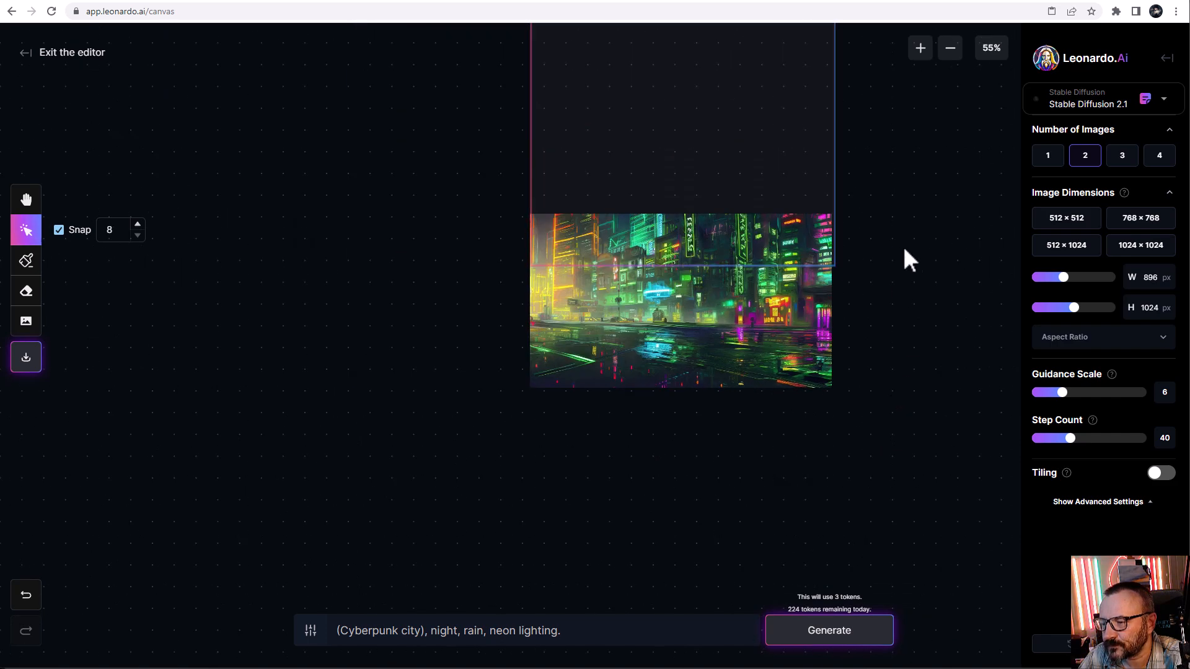
right_click(884, 336)
click(26, 200)
drag(452, 100, 375, 232)
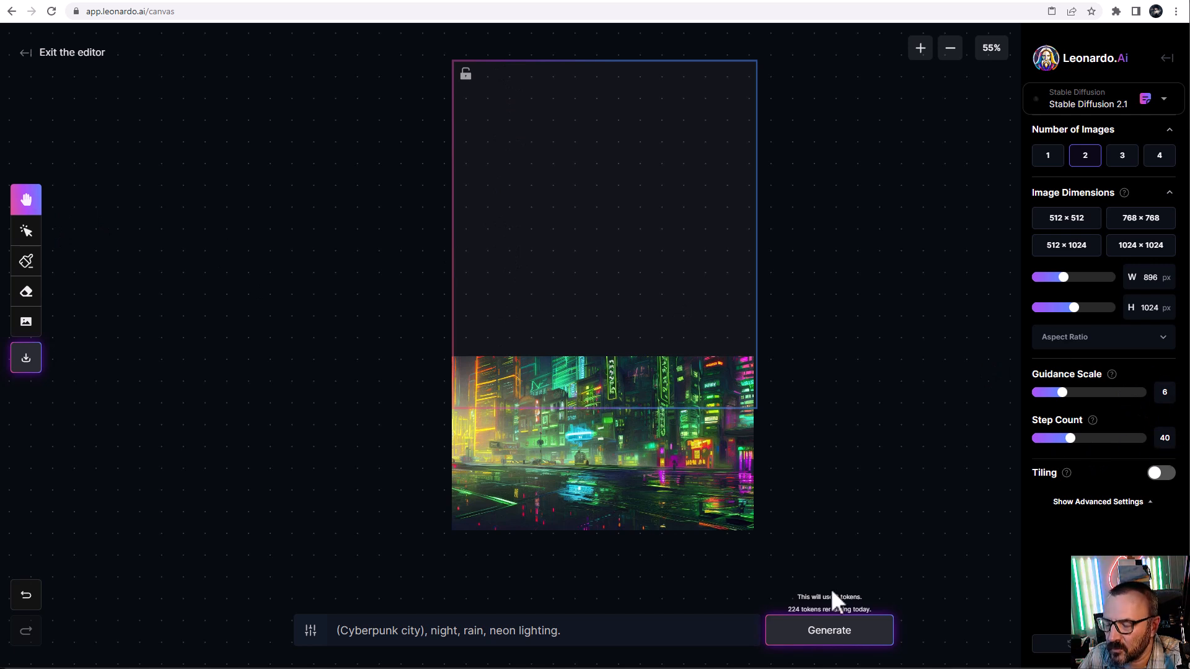
click(835, 639)
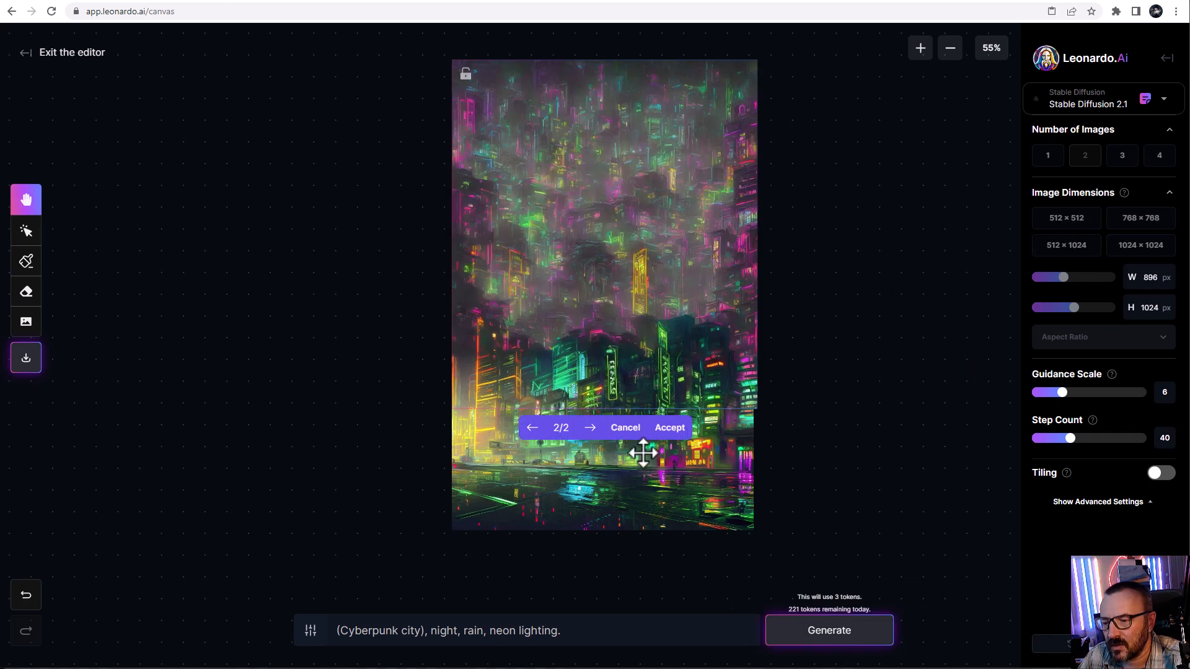
click(596, 429)
click(596, 430)
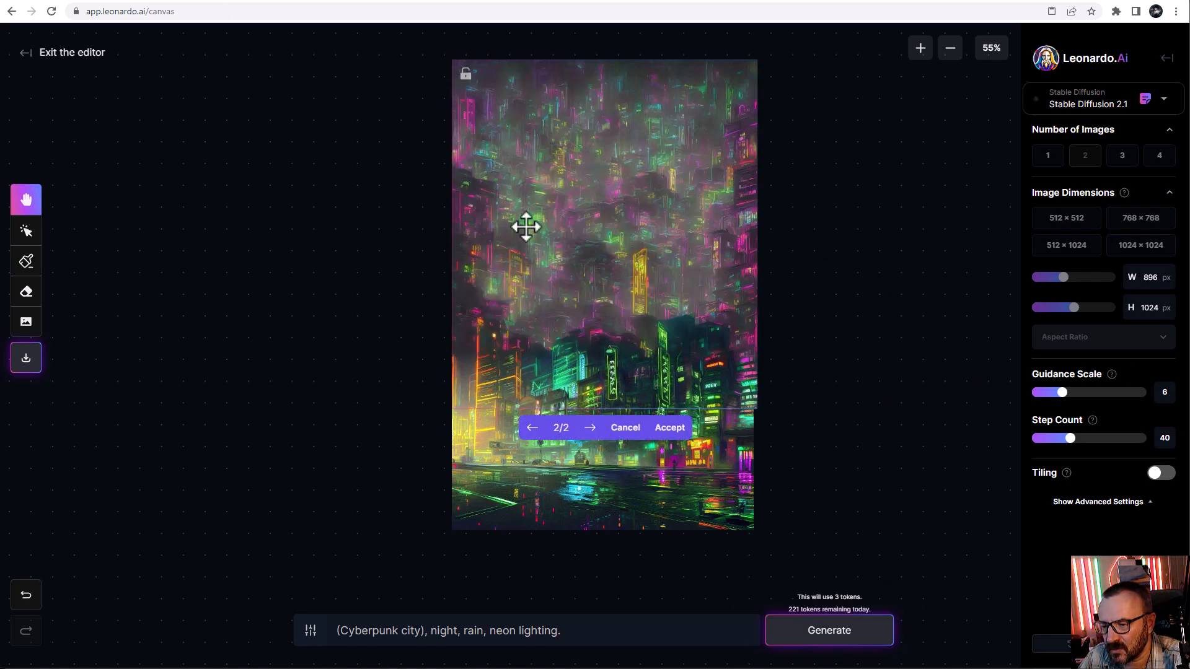
click(669, 436)
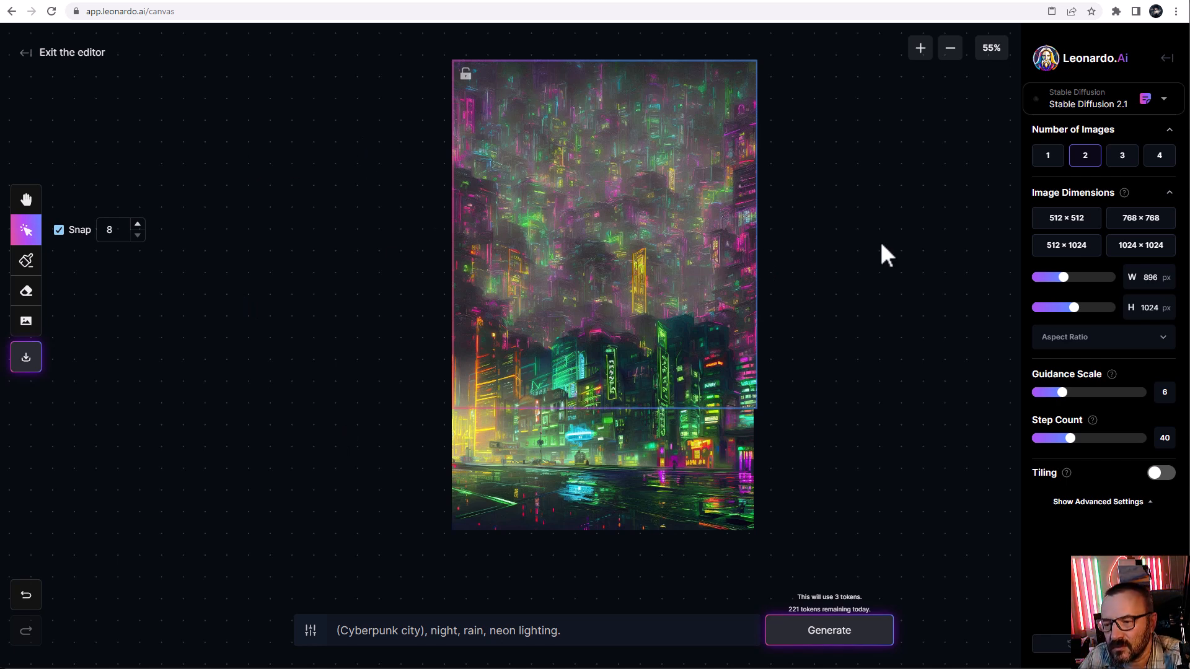
Step: Move the generation frame off the city picture and delete all three generated images from the canvas
click(24, 197)
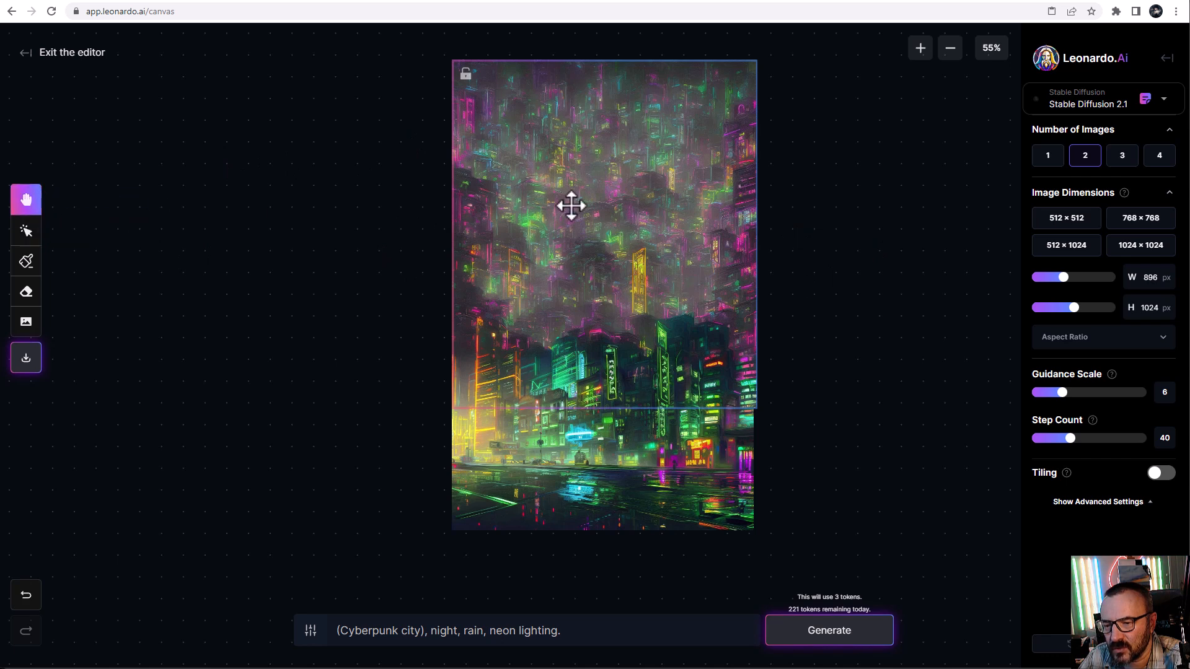
drag(571, 204, 579, 249)
scroll(607, 288, down, 2)
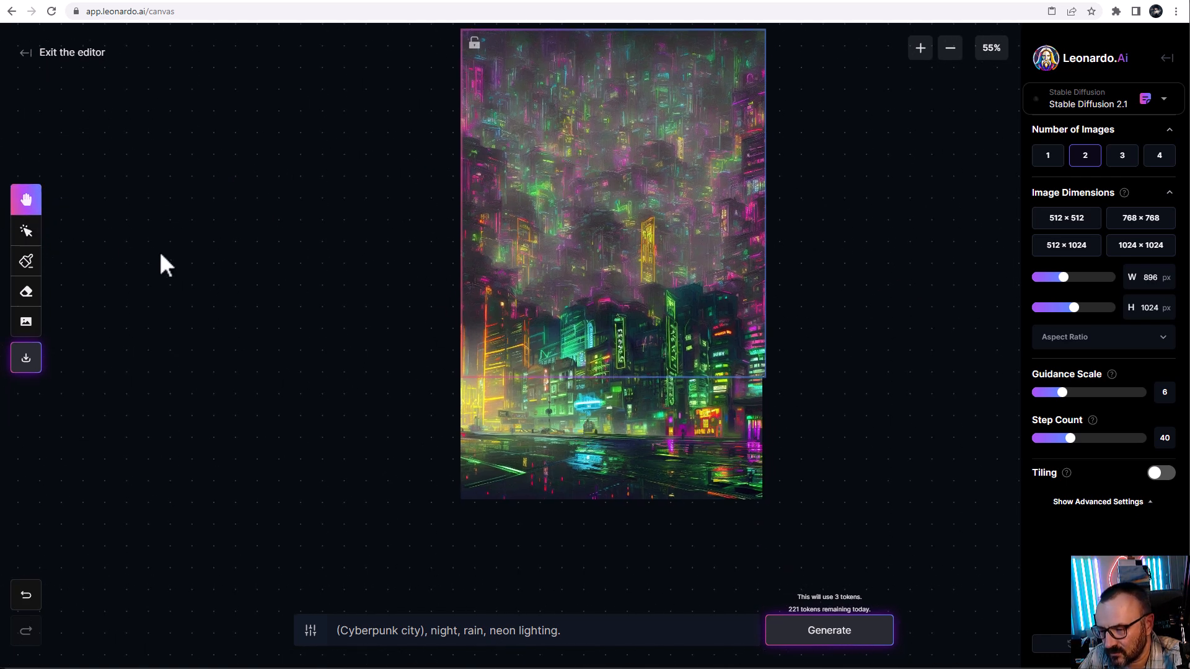
click(26, 231)
drag(627, 196, 283, 289)
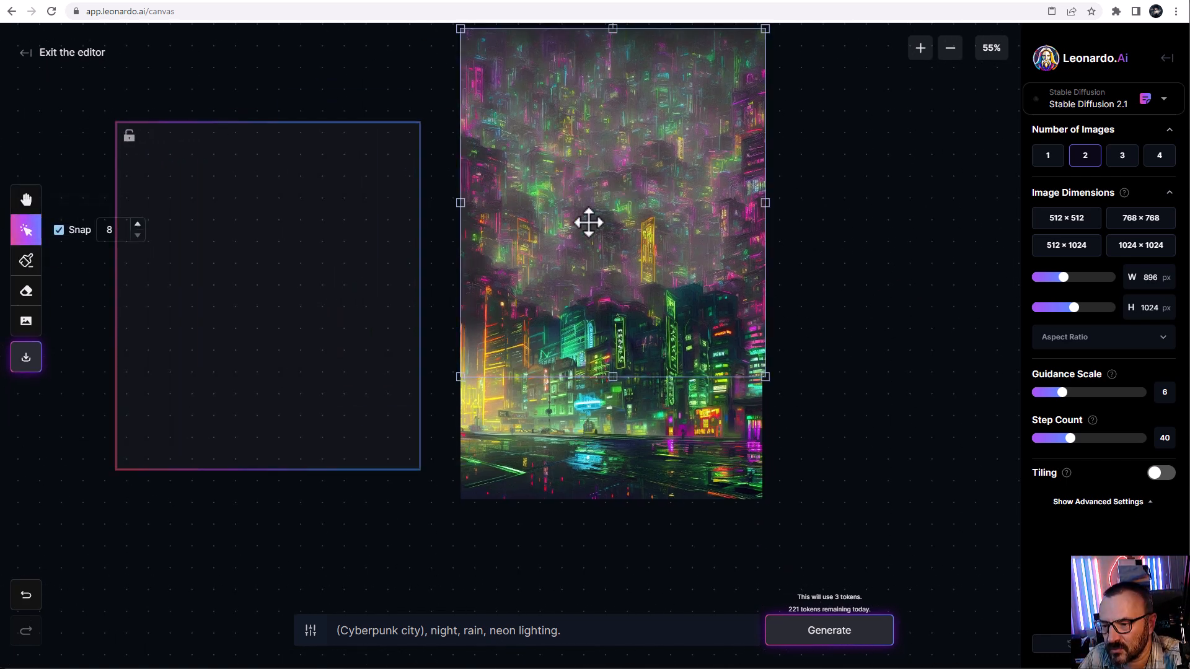
key(Delete)
click(686, 351)
key(Delete)
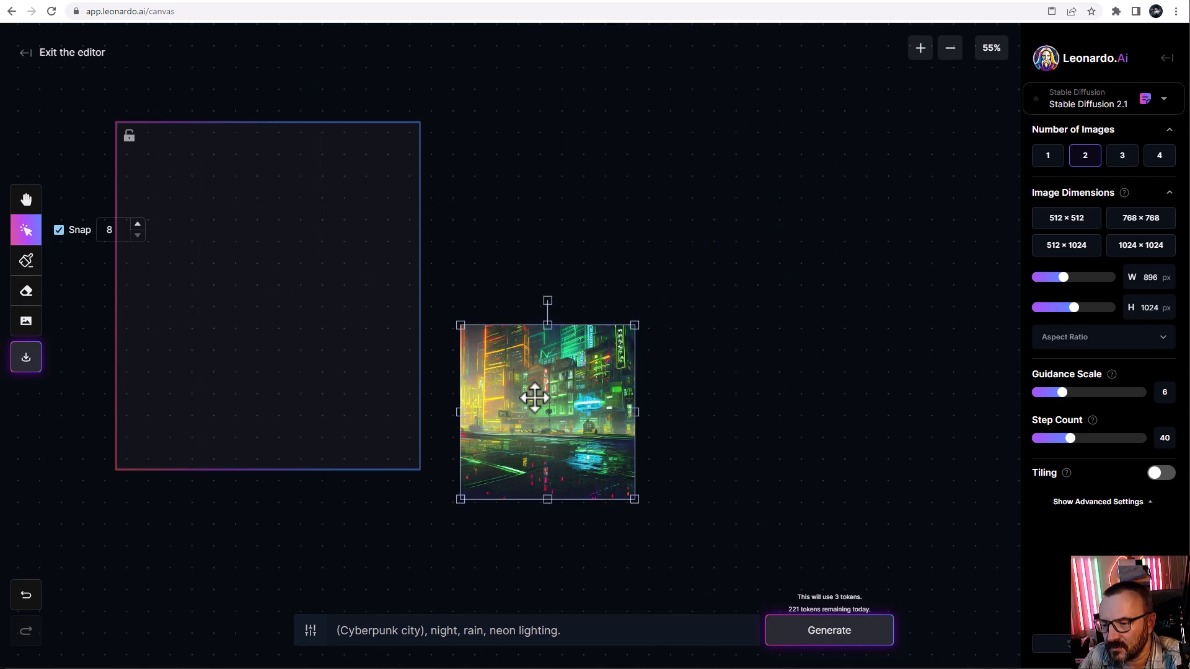
click(531, 393)
key(Delete)
drag(318, 279, 556, 261)
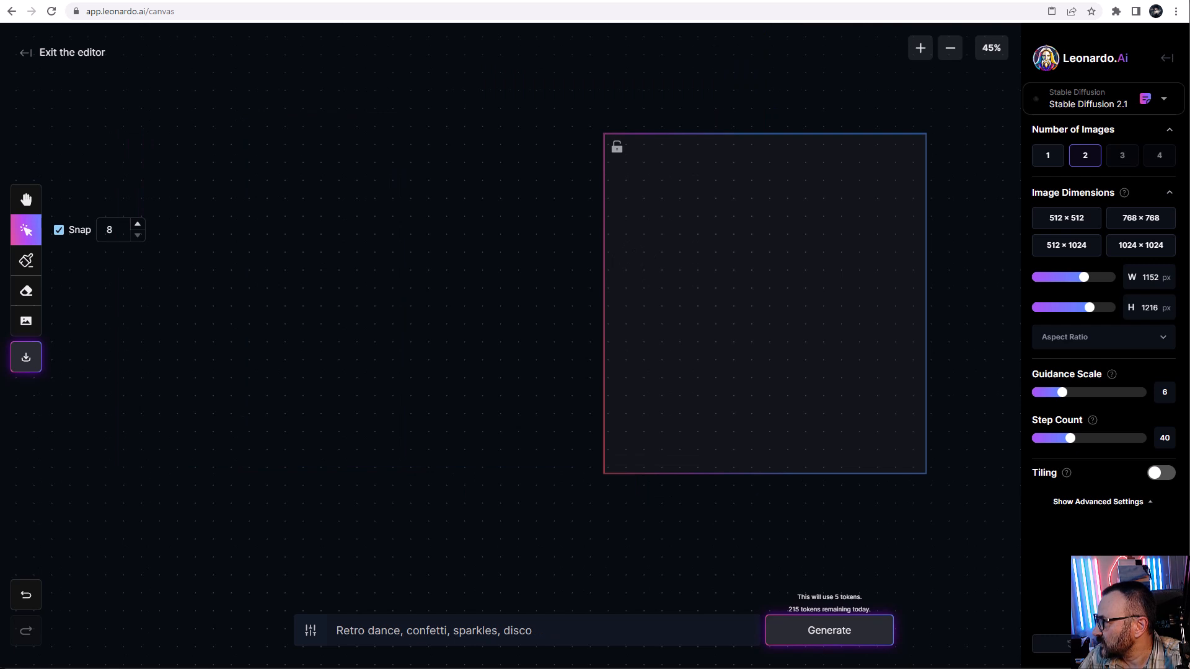
Step: Position the ringed-planet mountain landscape on the canvas and fit the generation frame over it at 1536 × 896
drag(425, 266, 553, 380)
mouse_move(488, 303)
mouse_down()
mouse_move(520, 302)
mouse_move(505, 312)
mouse_up()
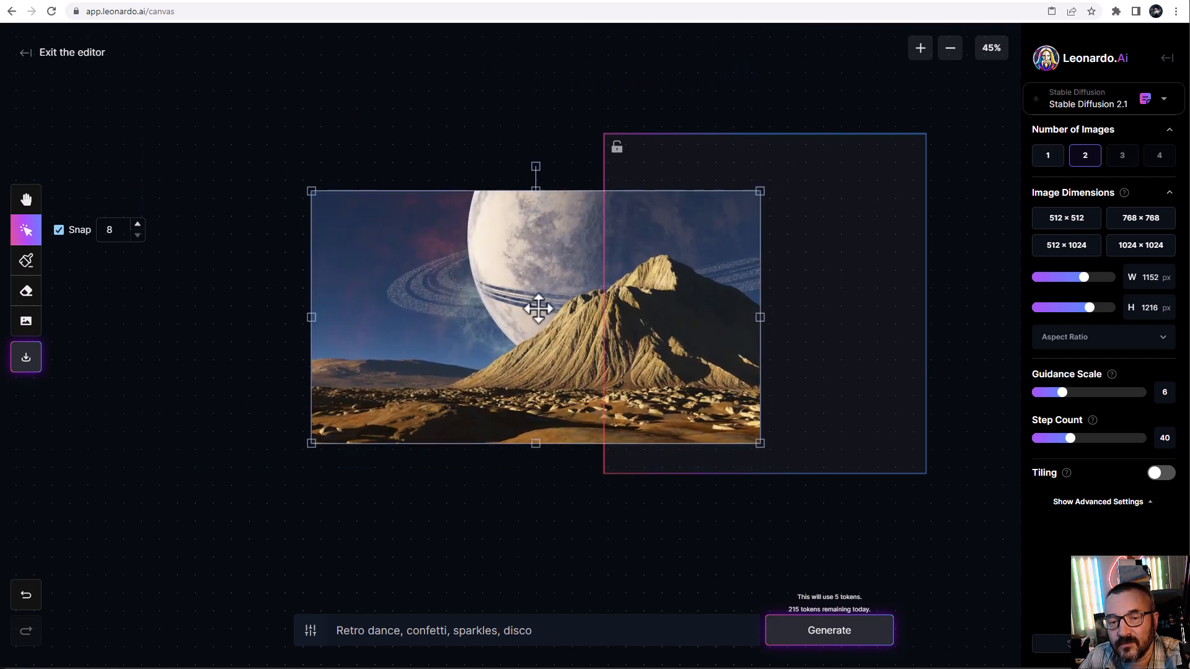
drag(718, 159, 432, 124)
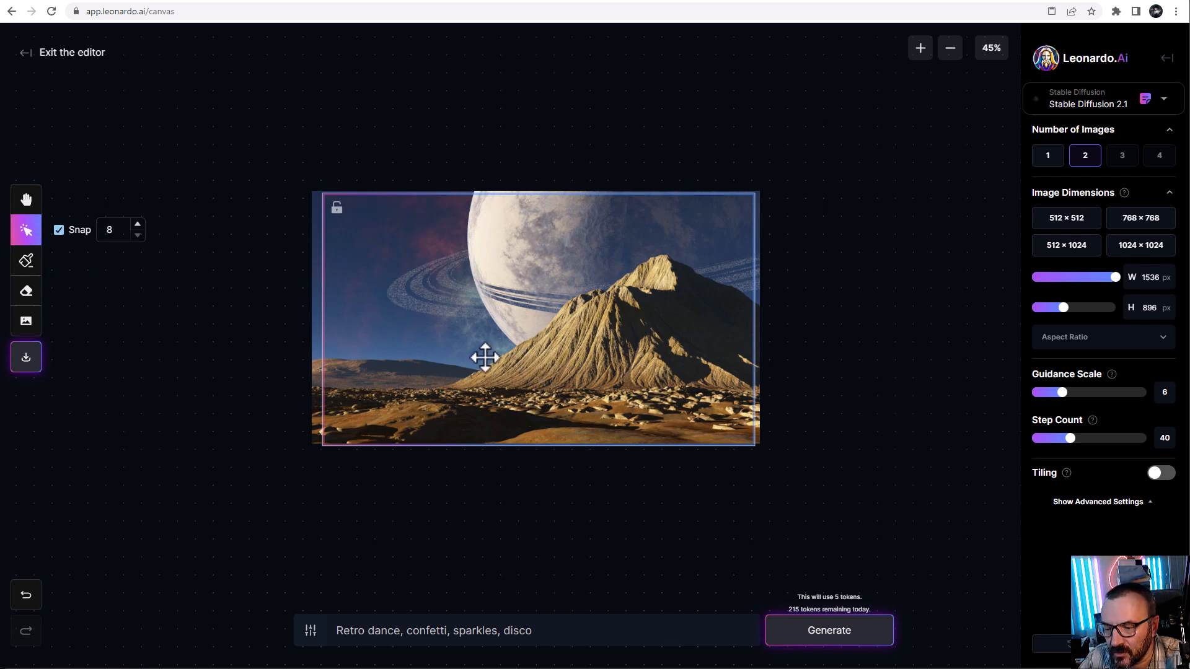
Step: Paint a tall, figure-shaped mask over the landscape, just left of the mountain and in front of the planet's rings
click(26, 260)
mouse_move(445, 398)
mouse_down()
mouse_move(447, 345)
mouse_move(460, 386)
mouse_move(430, 399)
mouse_move(444, 404)
mouse_move(433, 386)
mouse_move(443, 300)
mouse_move(461, 401)
mouse_up()
drag(448, 294, 473, 383)
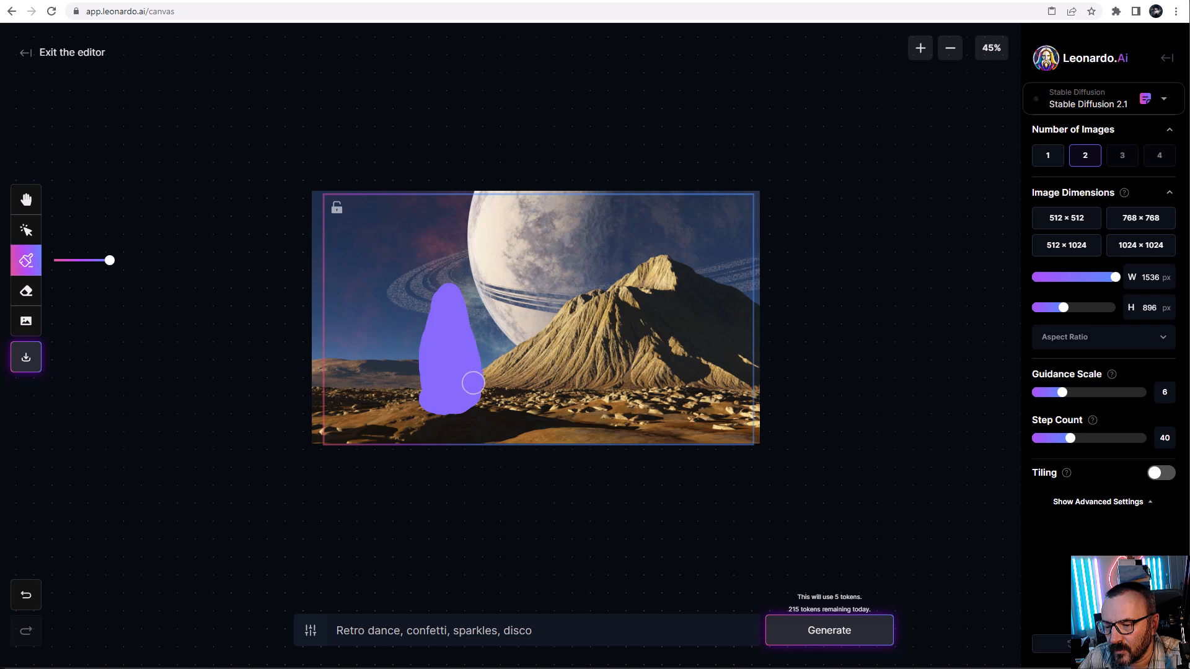
Step: Generate content for the masked area from the prompt "Retro sci-fi, metal rocket. 1950's style"
triple_click(579, 633)
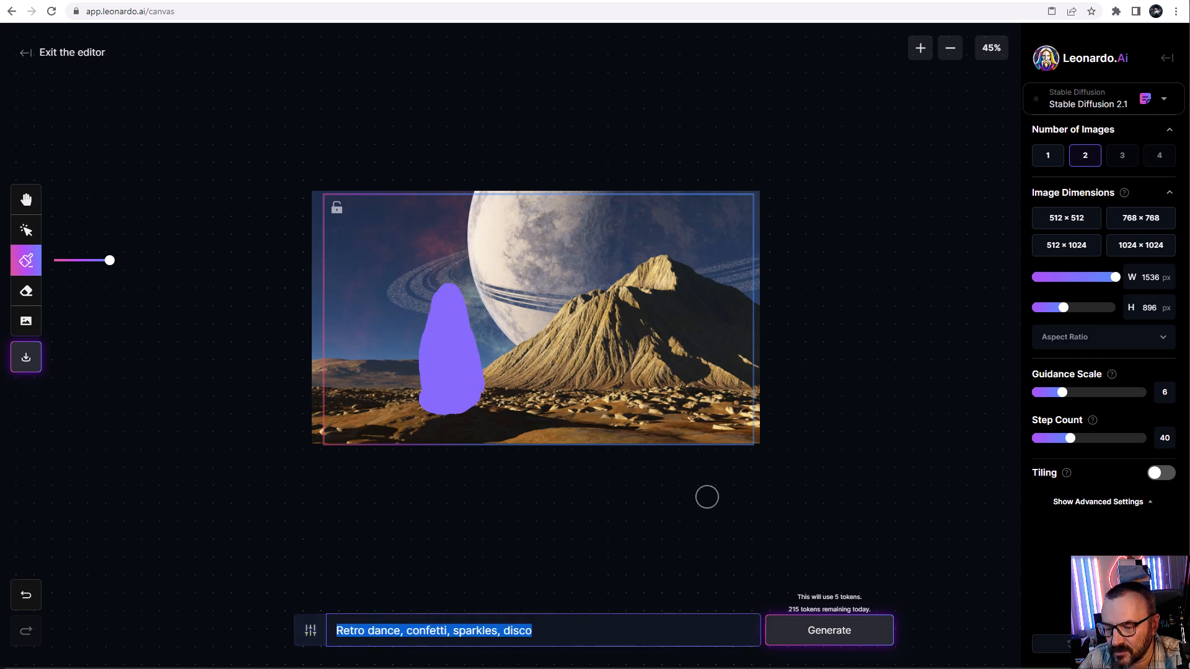
text(Retro sci-fi, )
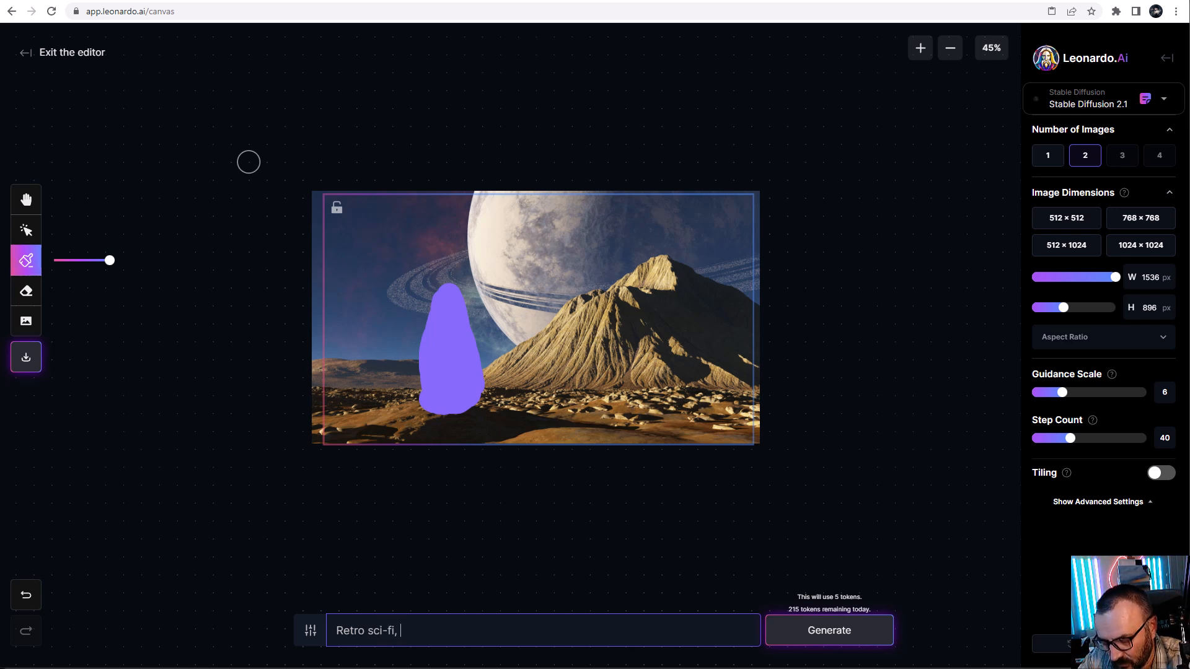
text(metal)
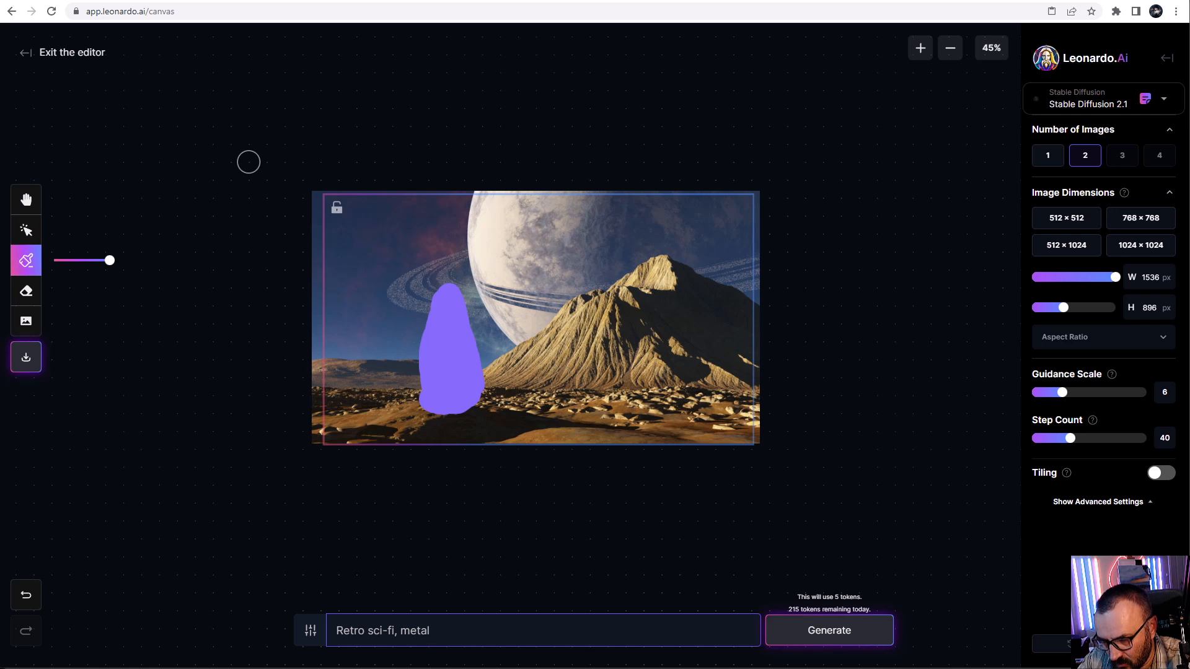
text( rocket. )
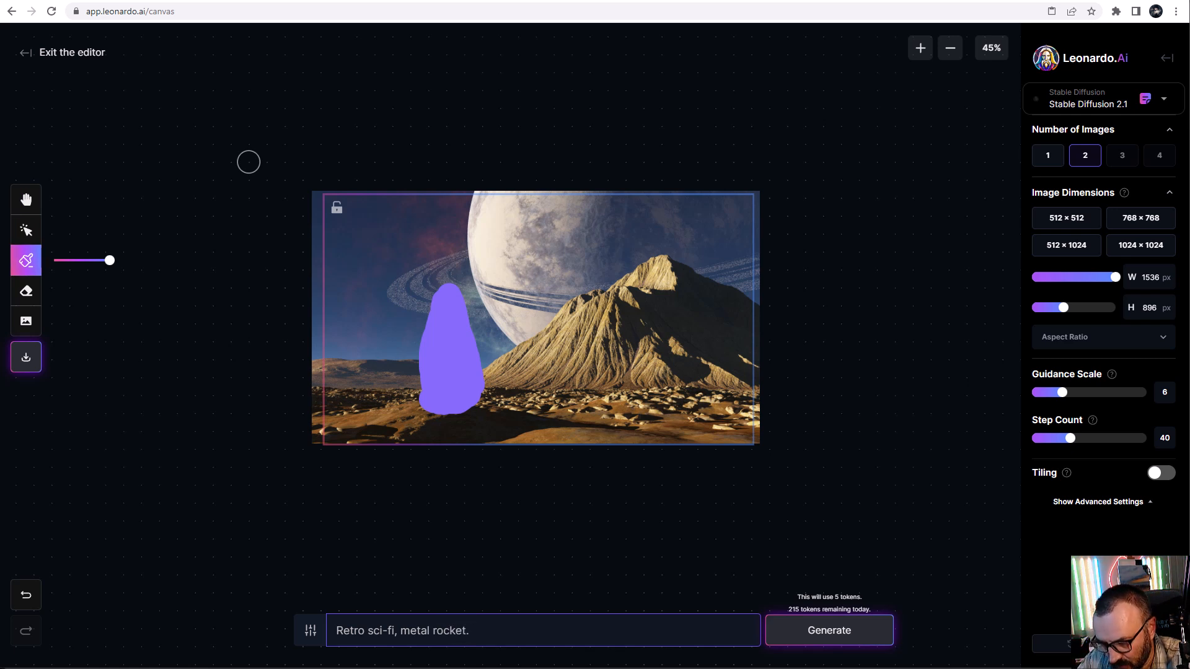
text(1950's style)
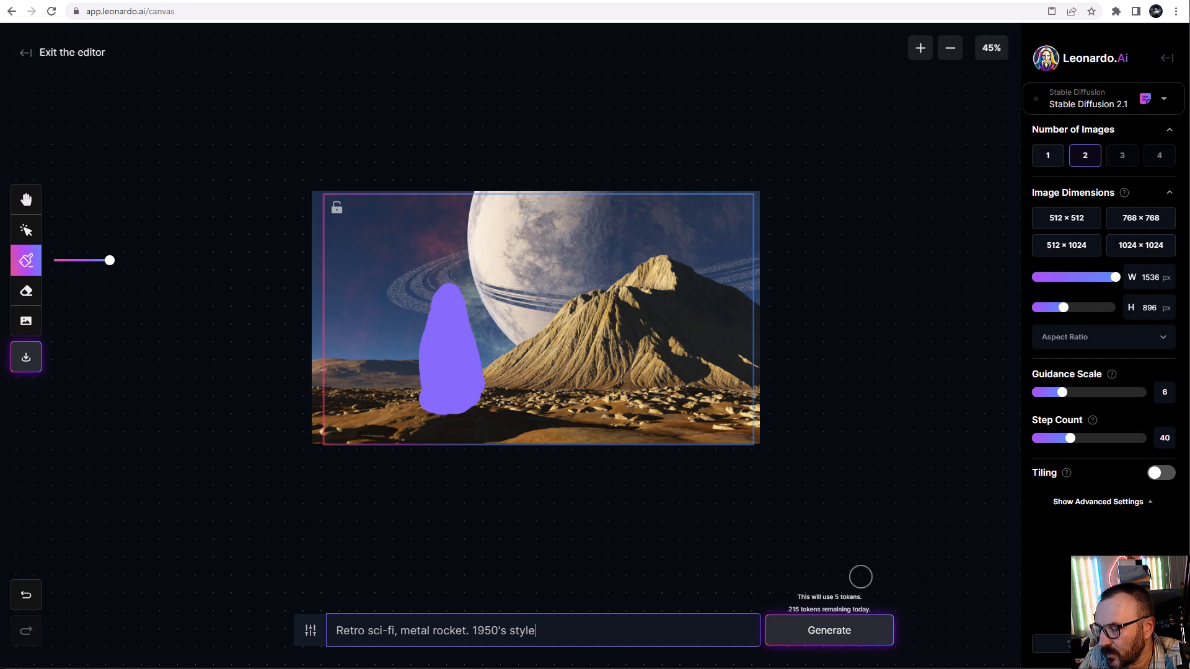
click(856, 641)
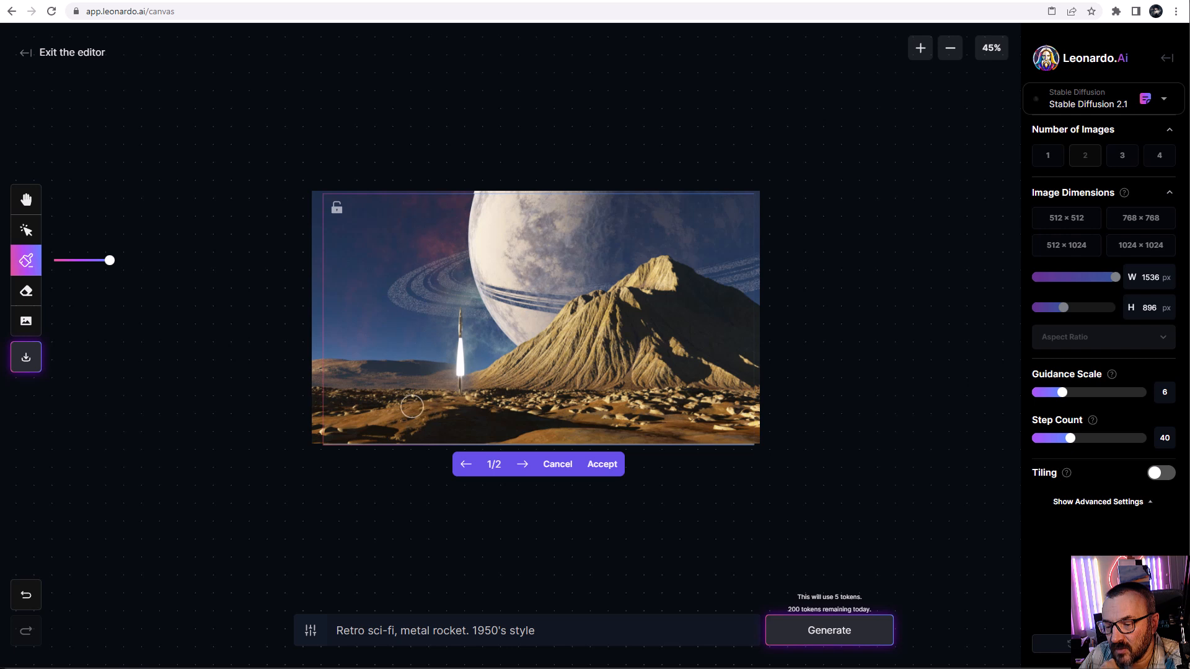
Step: Discard the generated rocket variations and extend the mask higher at its tip and wider along the ground at its base
click(558, 464)
mouse_move(415, 407)
mouse_down()
mouse_move(380, 392)
mouse_move(375, 402)
mouse_move(423, 410)
mouse_move(474, 387)
mouse_move(524, 408)
mouse_move(551, 410)
mouse_up()
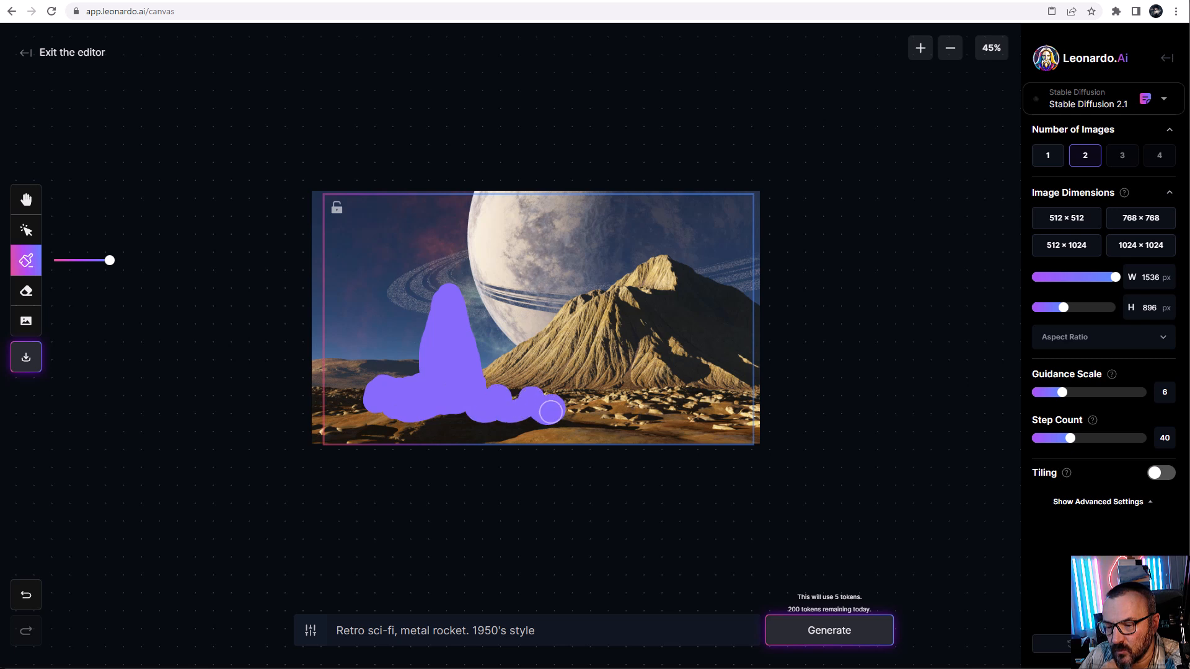
mouse_move(454, 400)
mouse_down()
mouse_move(420, 376)
mouse_move(447, 278)
mouse_move(496, 389)
mouse_up()
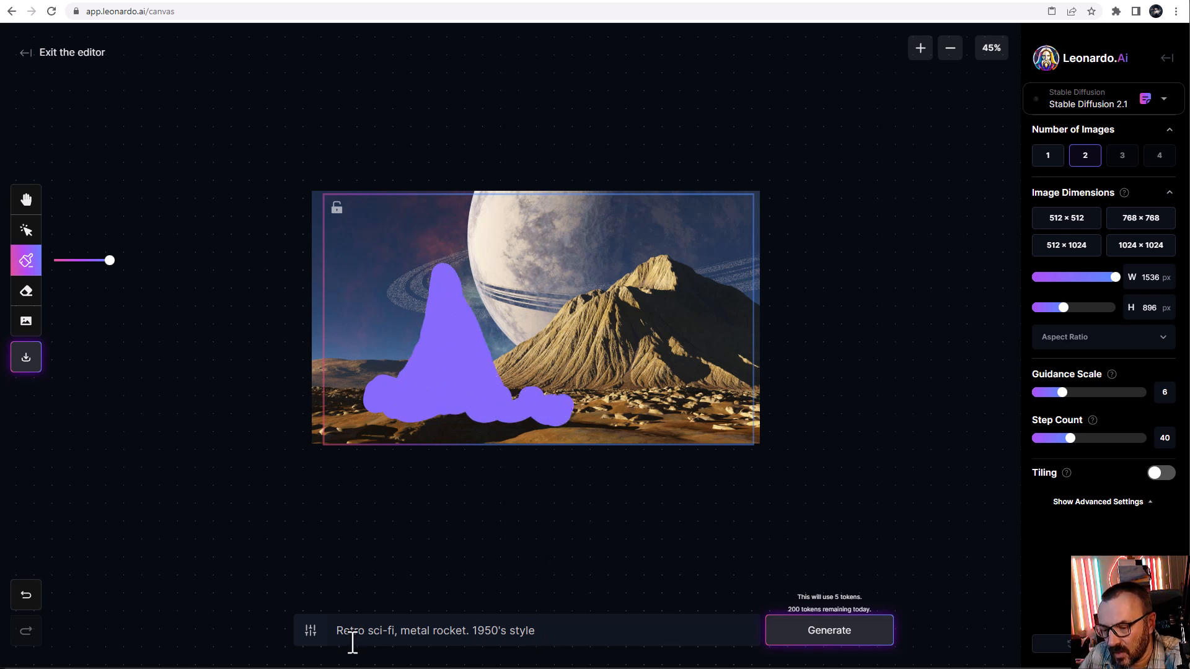
Step: Change the prompt to "Retro sci-fi, (metal rocket), standing on ground, smoke and steam. 1950's style"
mouse_move(369, 630)
mouse_down()
mouse_move(413, 629)
mouse_move(385, 628)
mouse_up()
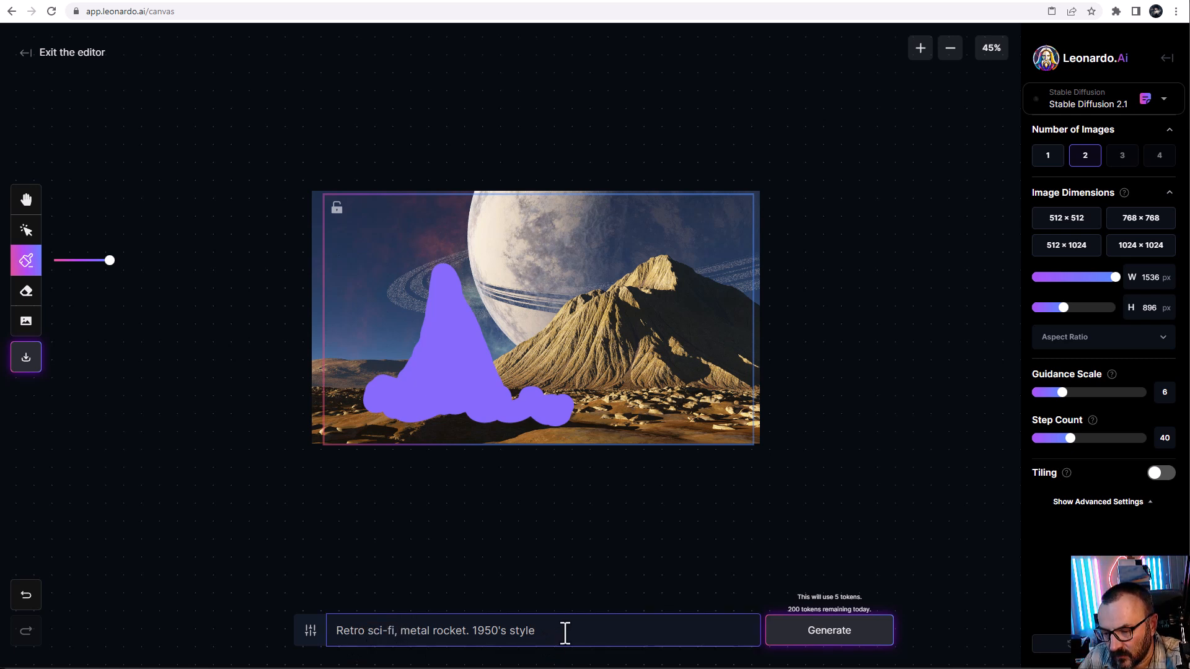
text((metal rocket)
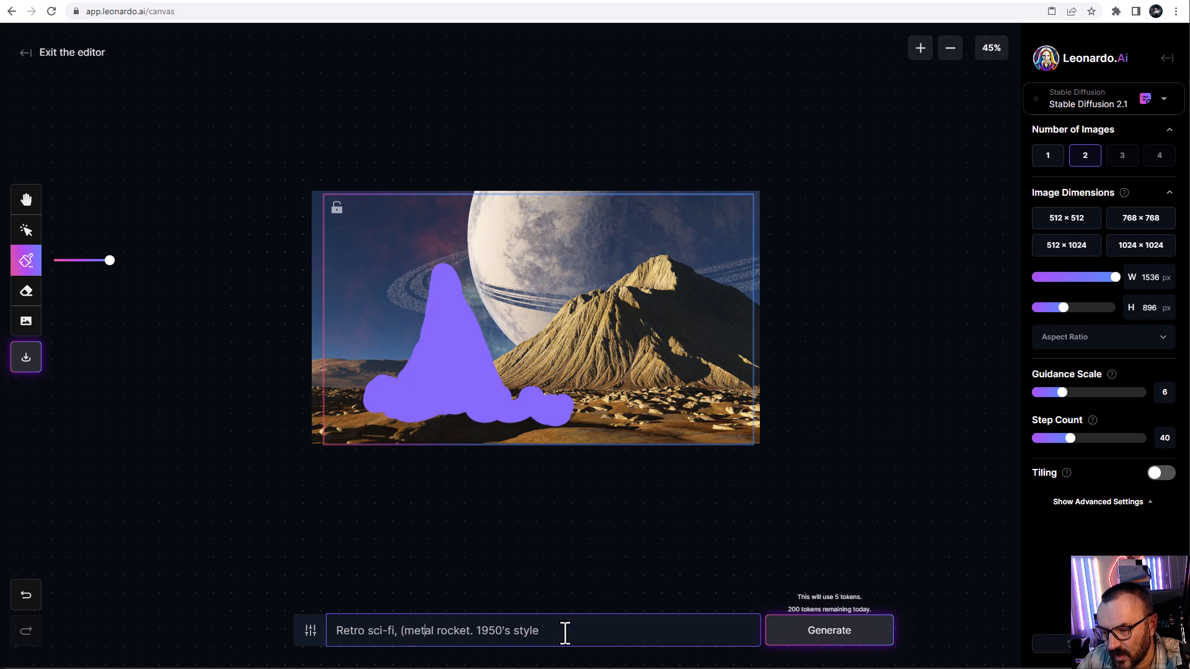
text(),)
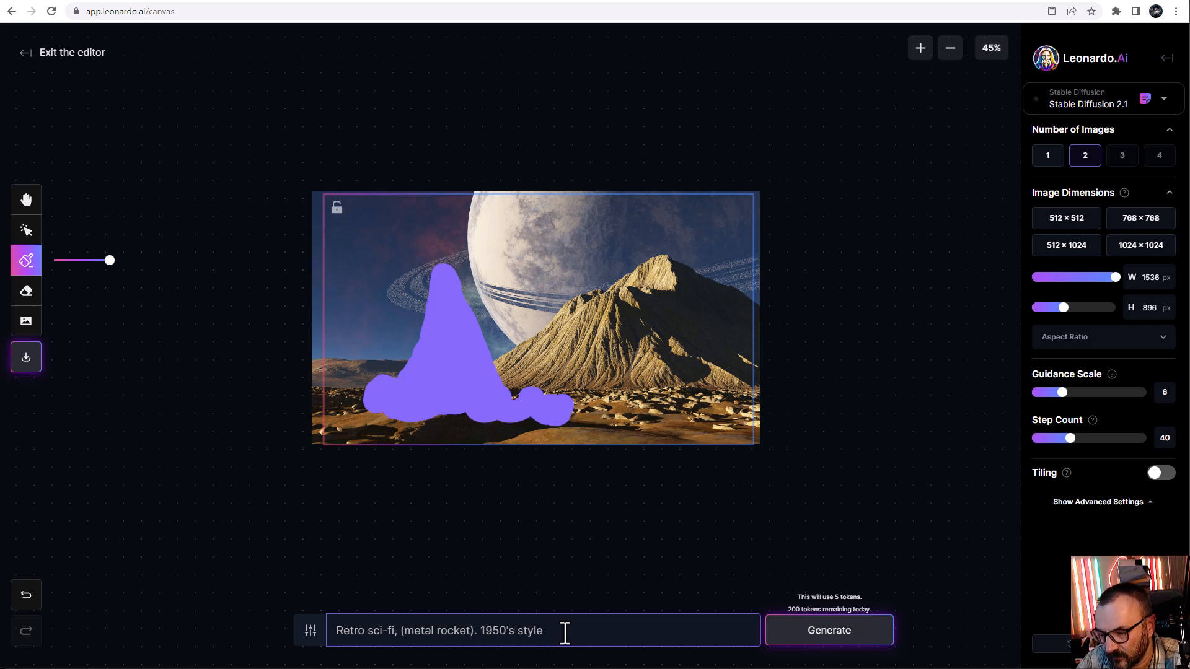
text( stan)
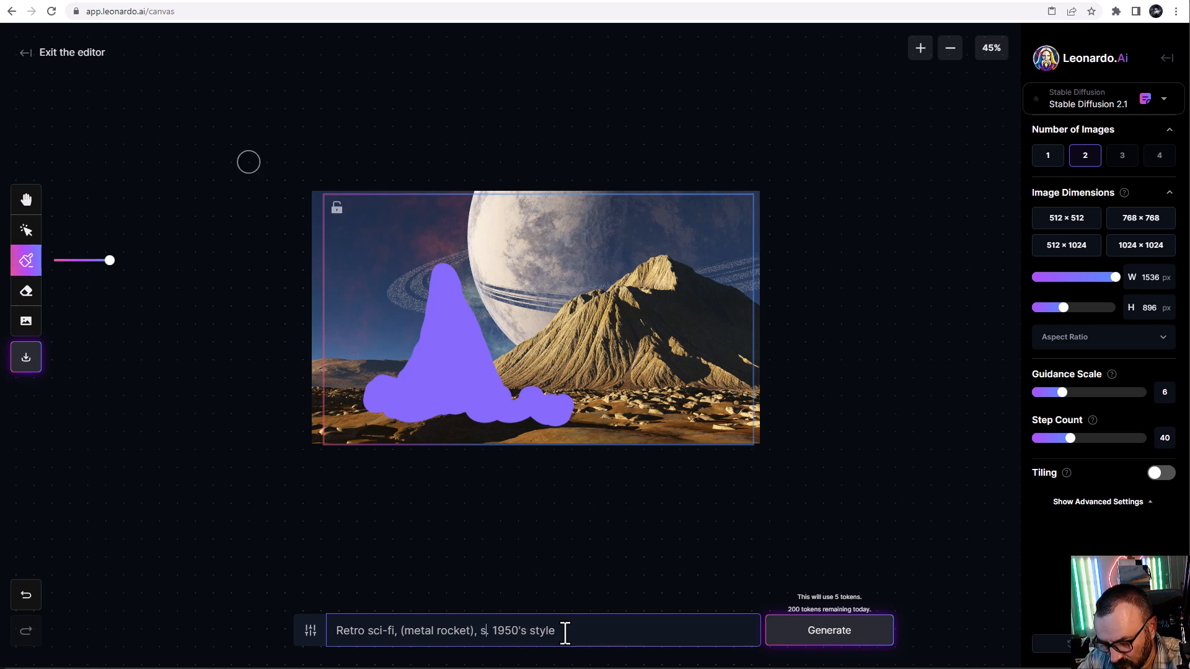
text(ding on gro)
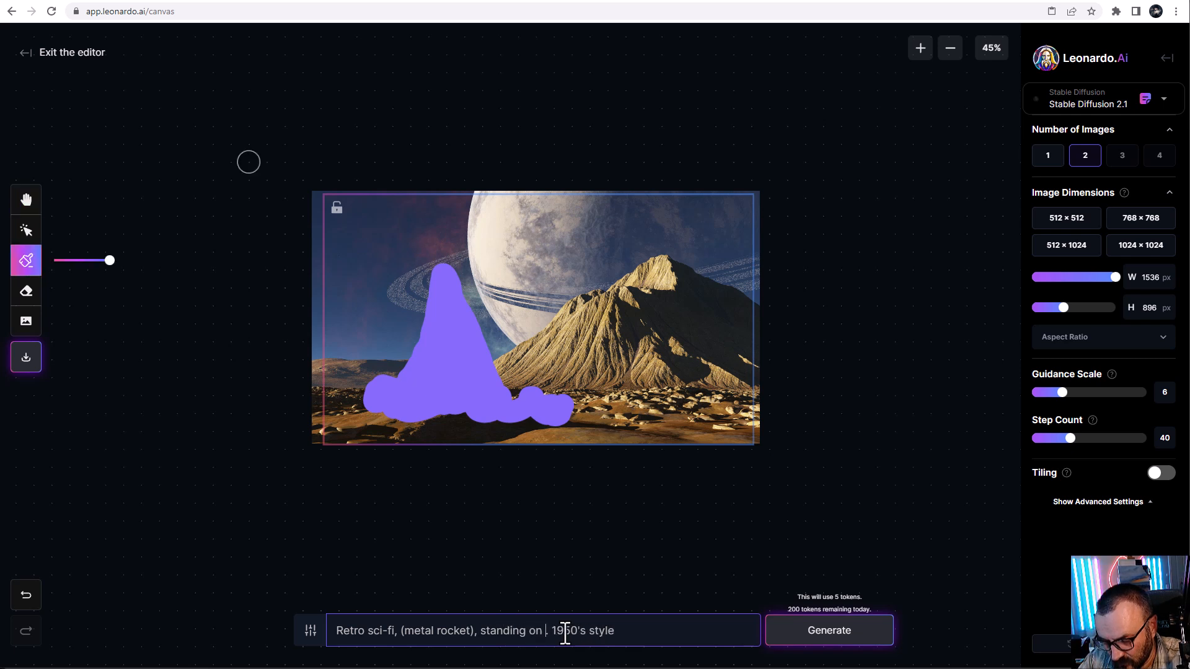
text(und)
text(, smo)
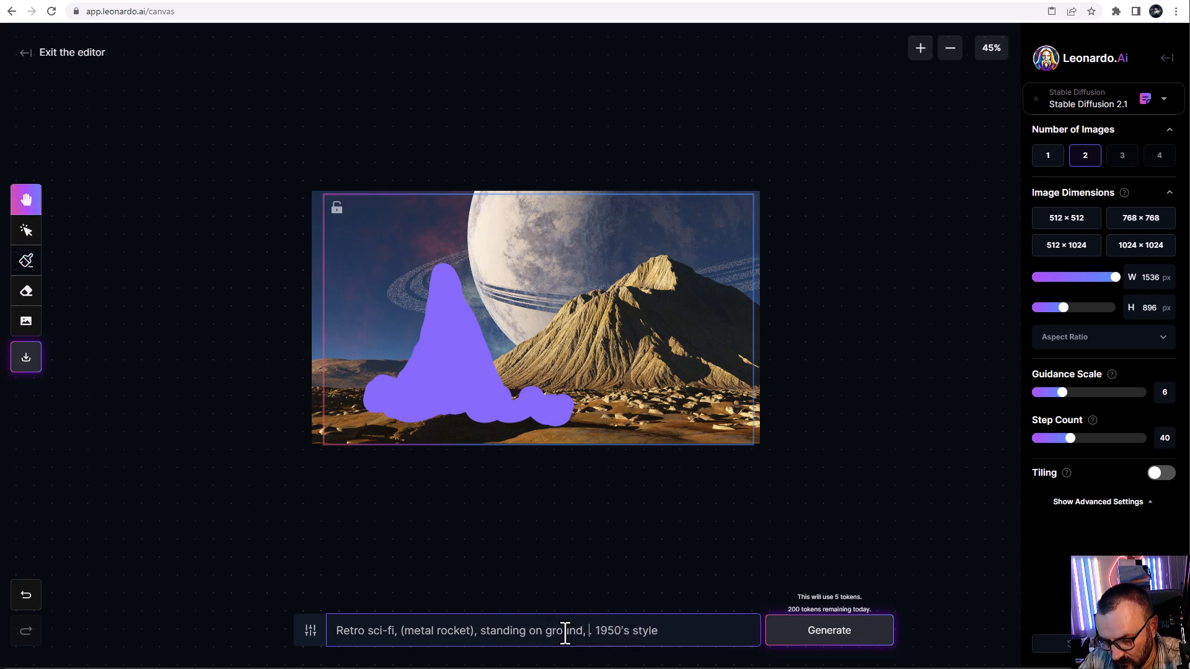
text(ke and stea)
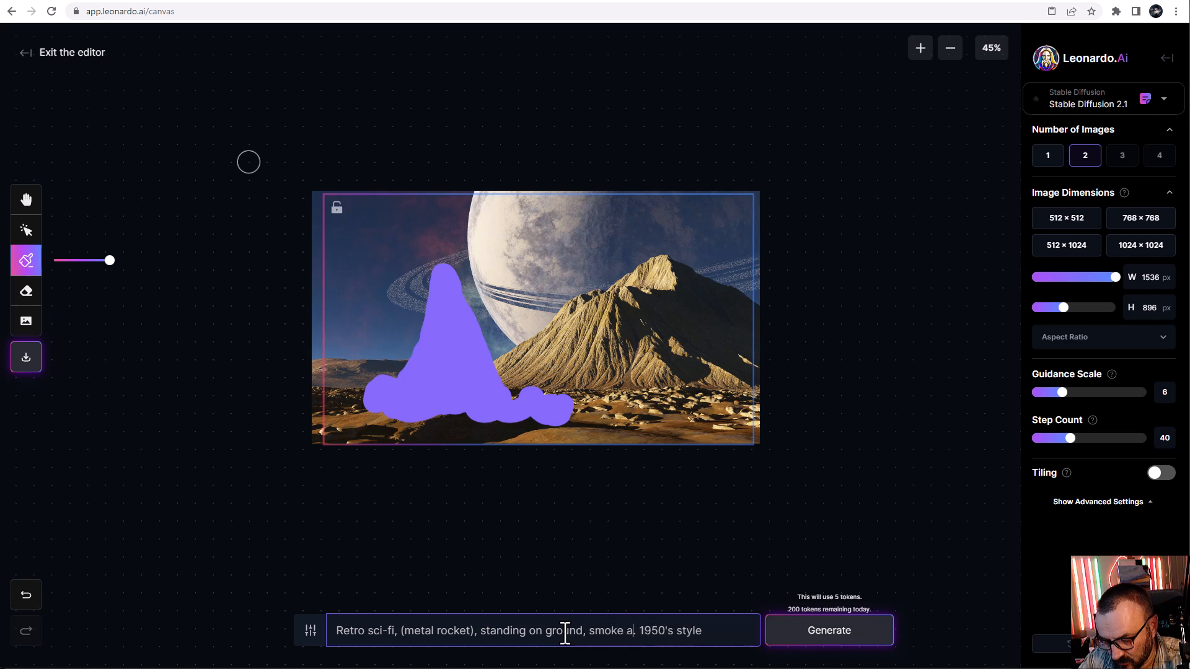
text(m)
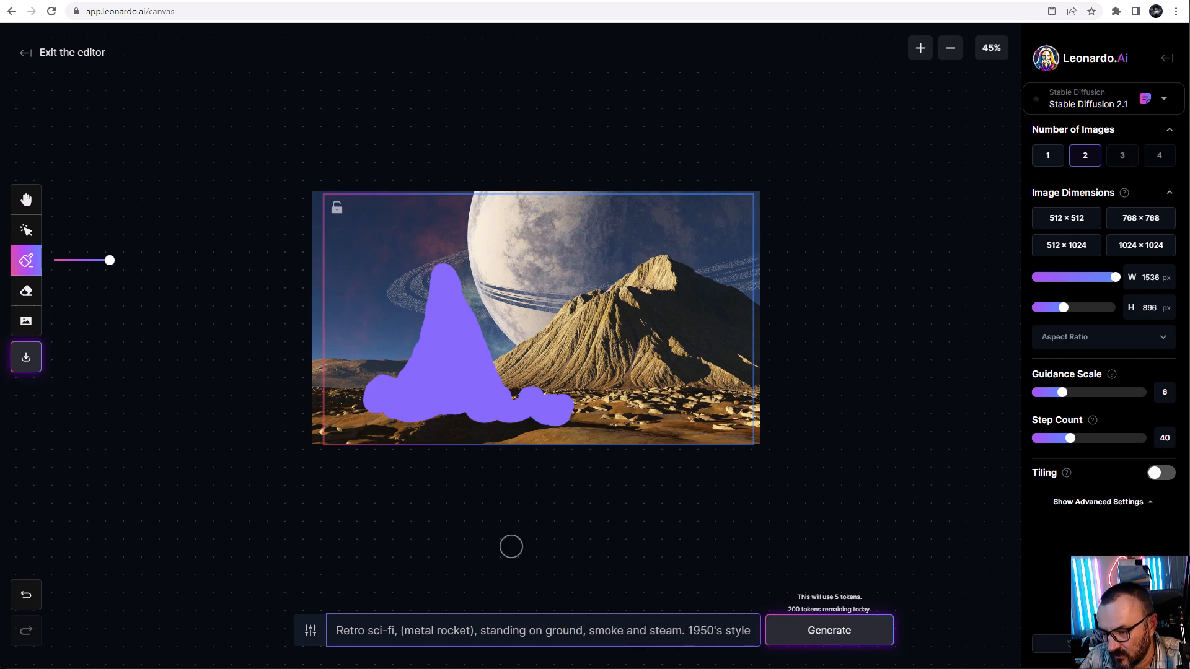
text(re)
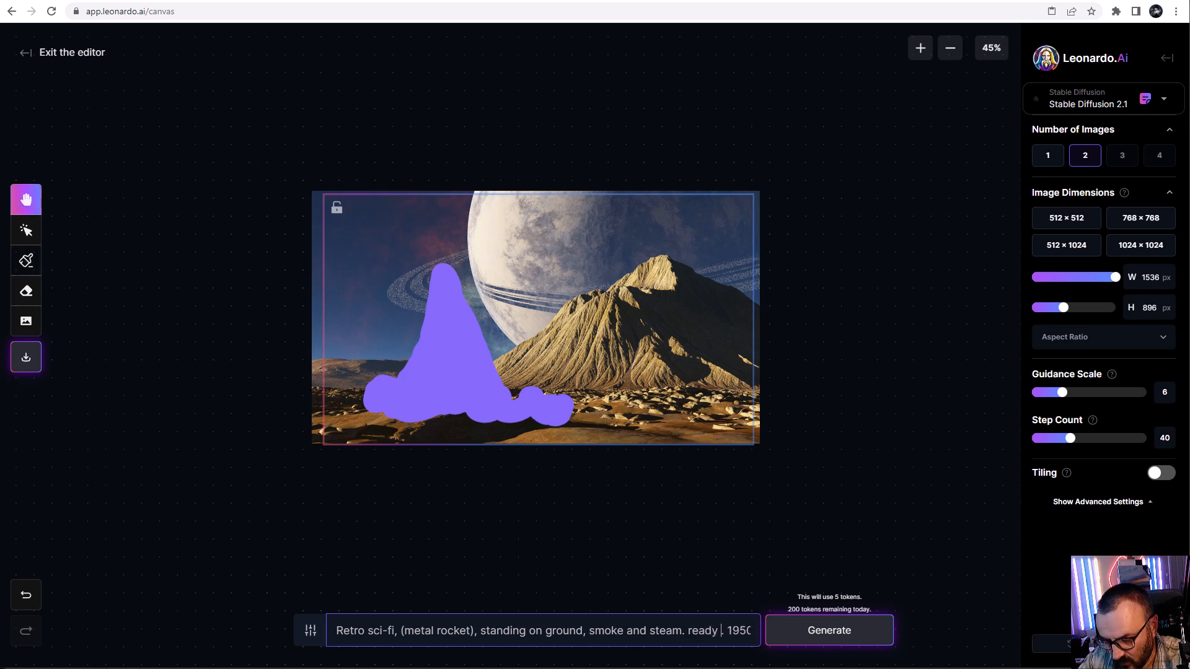
text(ady to lunch)
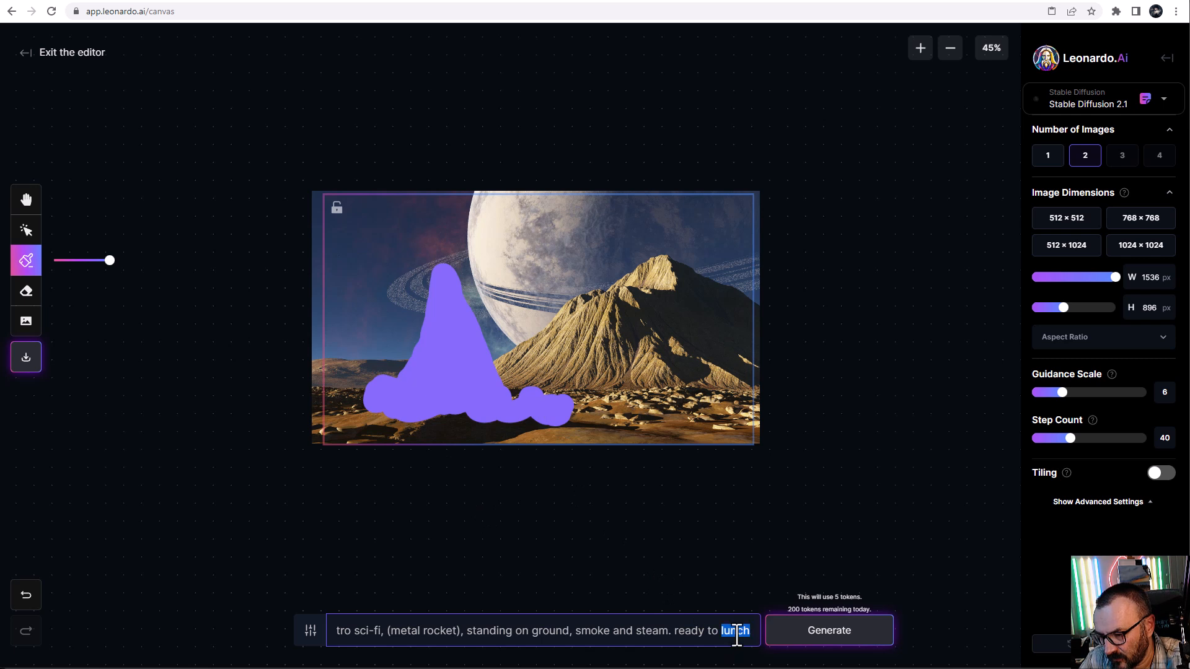
key(BackSpace)
key(BackSpace)
key(BackSpace)
key(BackSpace)
key(BackSpace)
key(BackSpace)
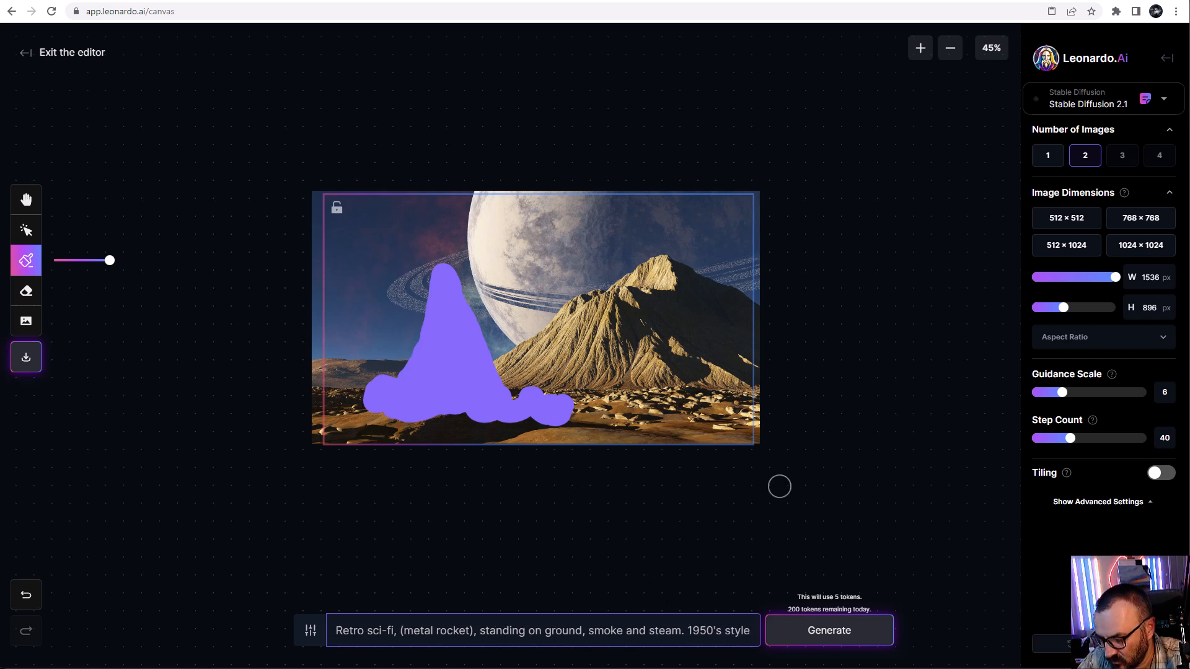
Step: Generate the masked area from the revised rocket prompt and accept the first variation
click(830, 635)
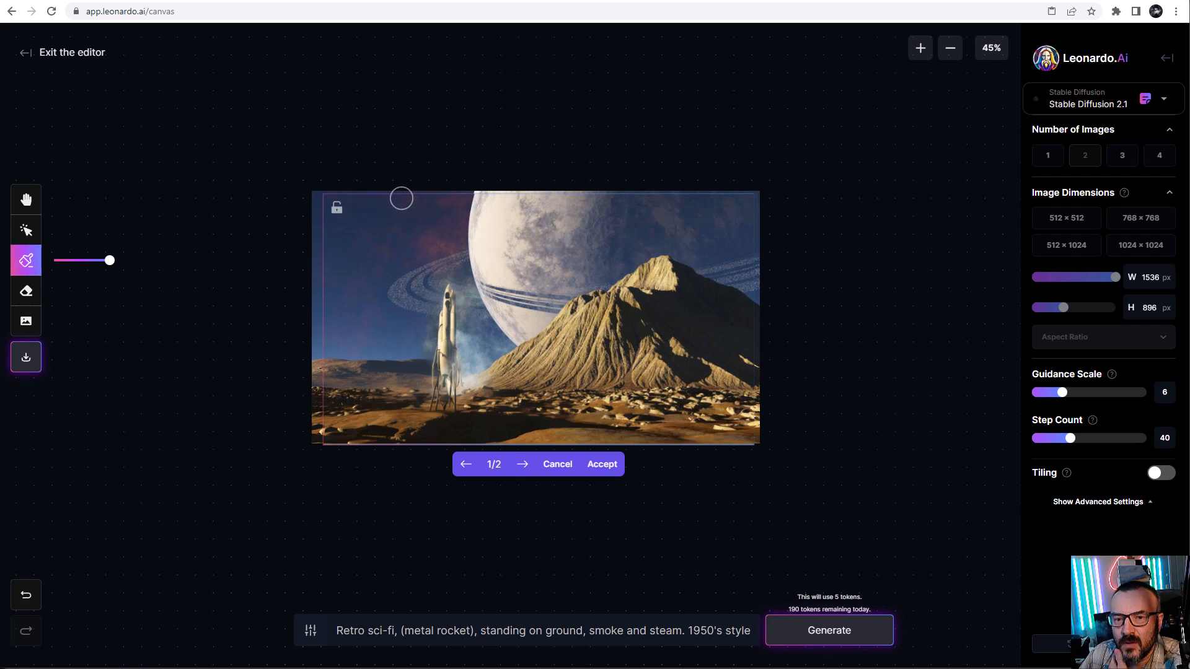
click(25, 199)
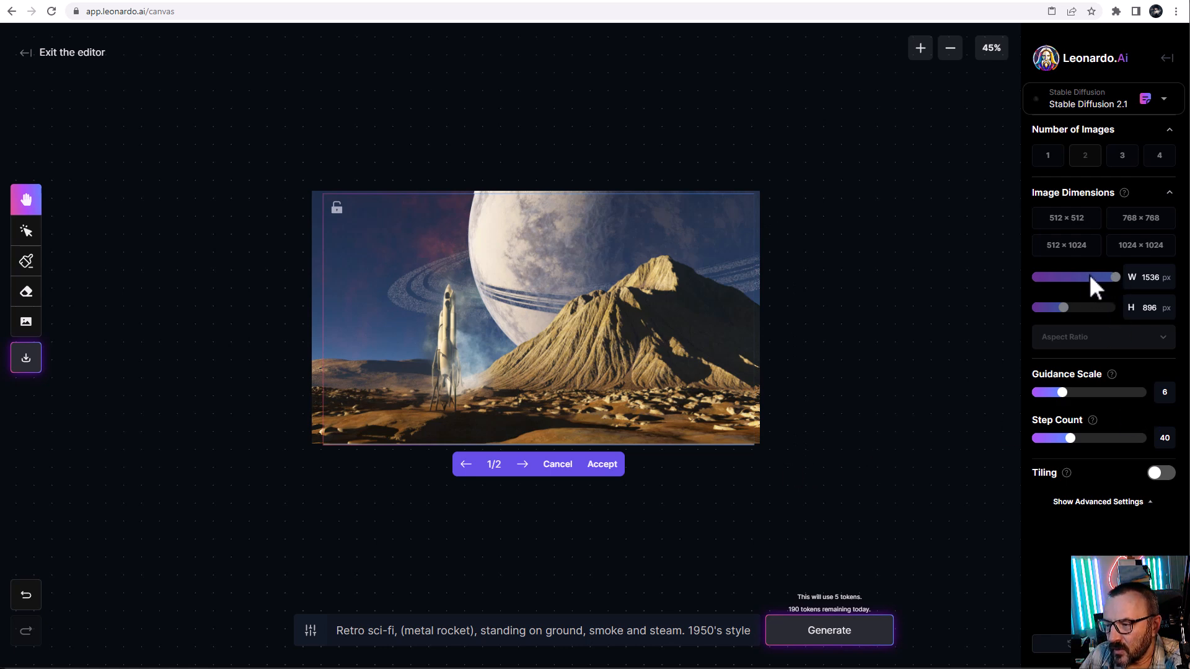
click(605, 466)
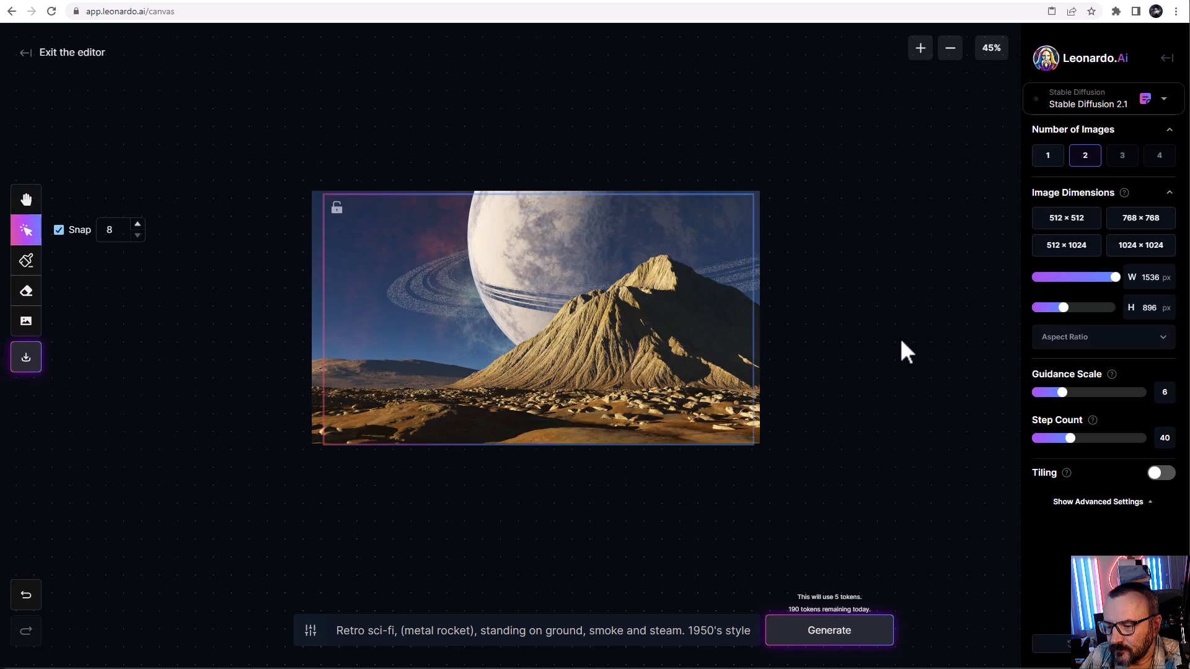
Step: Resize the generation frame to 832 × 896 and place it across the landscape's right edge, overlapping the end of the mountain
drag(1116, 281, 1058, 309)
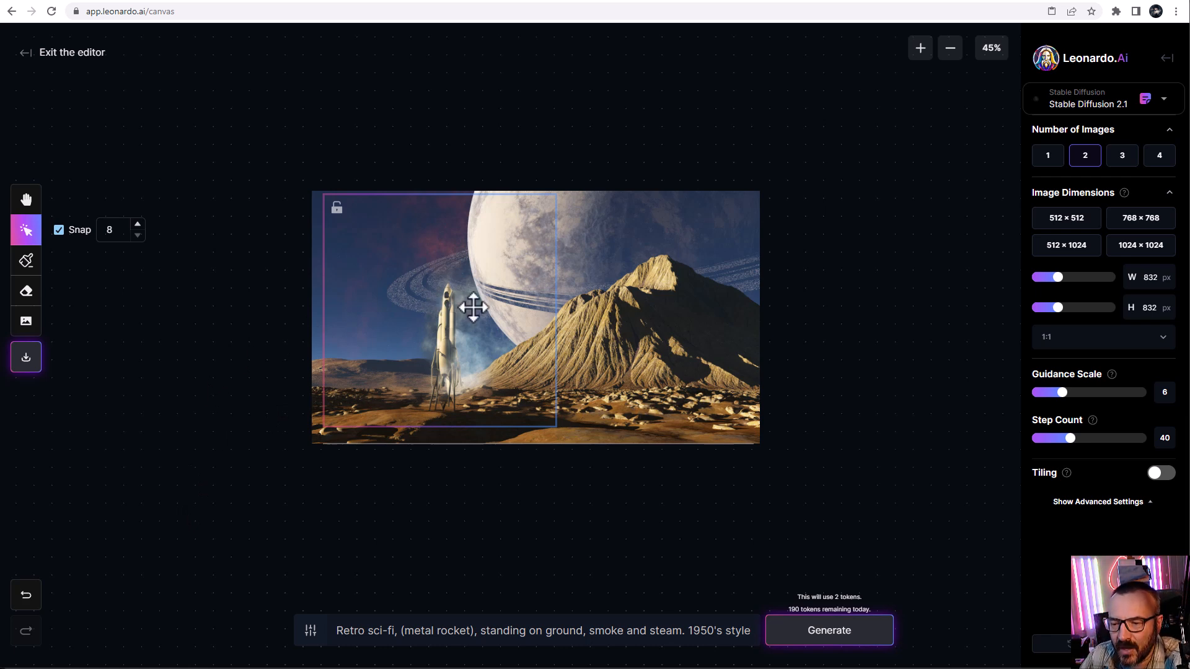
drag(474, 307, 859, 304)
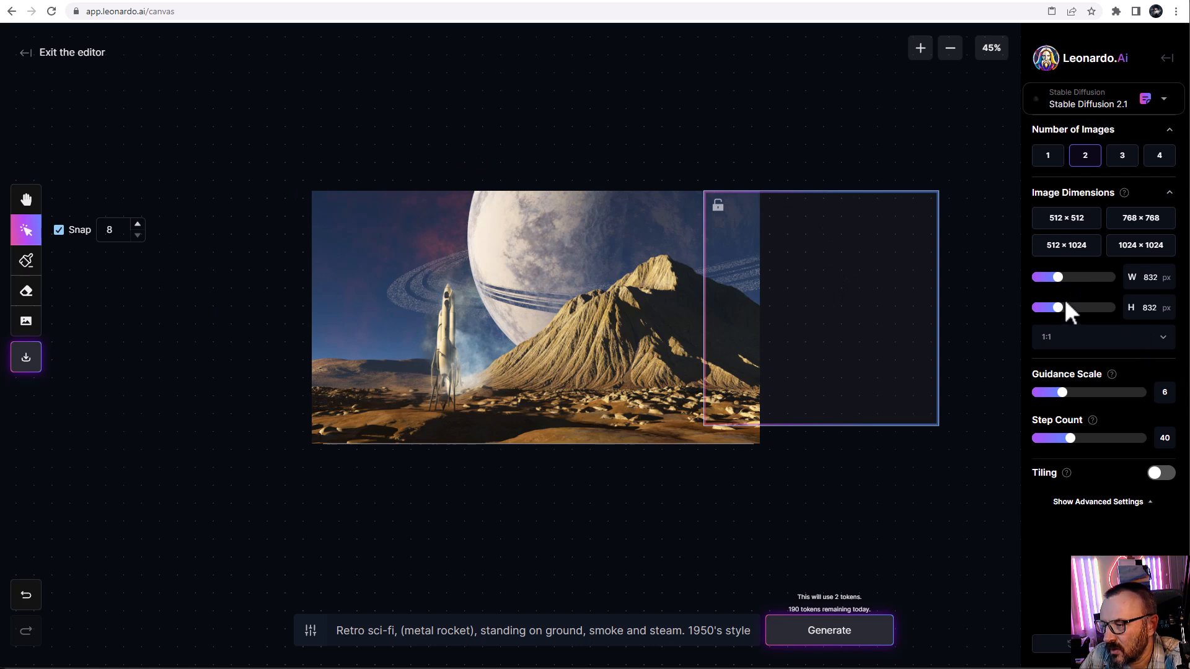
drag(1058, 308, 1063, 308)
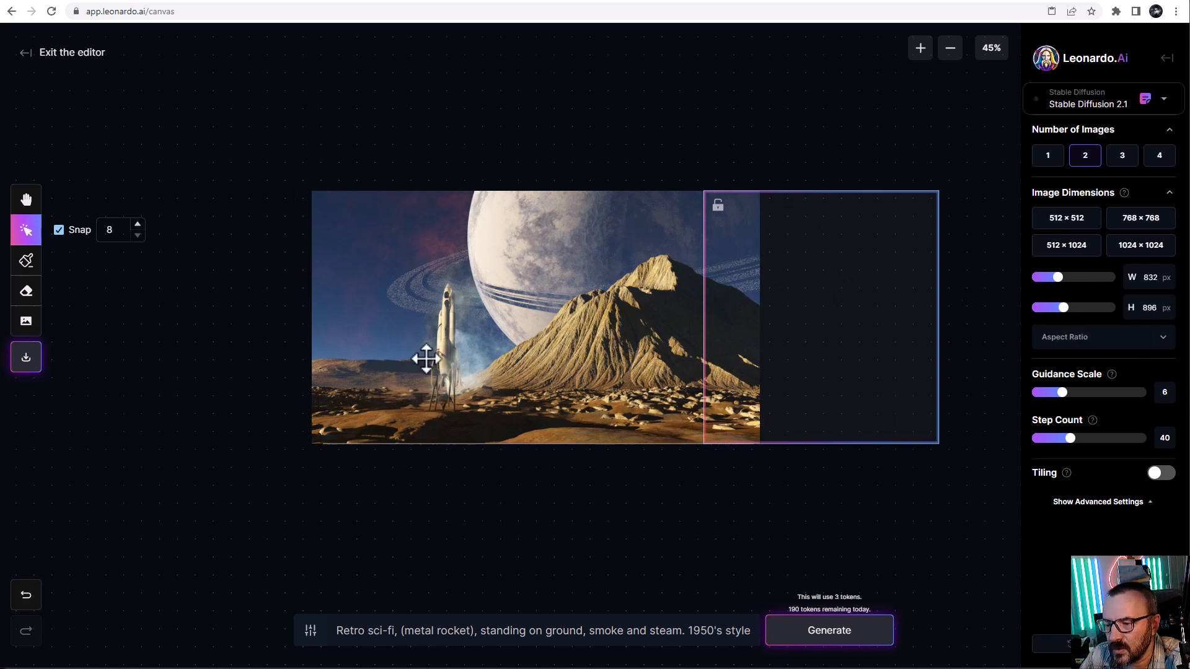
drag(768, 329, 765, 333)
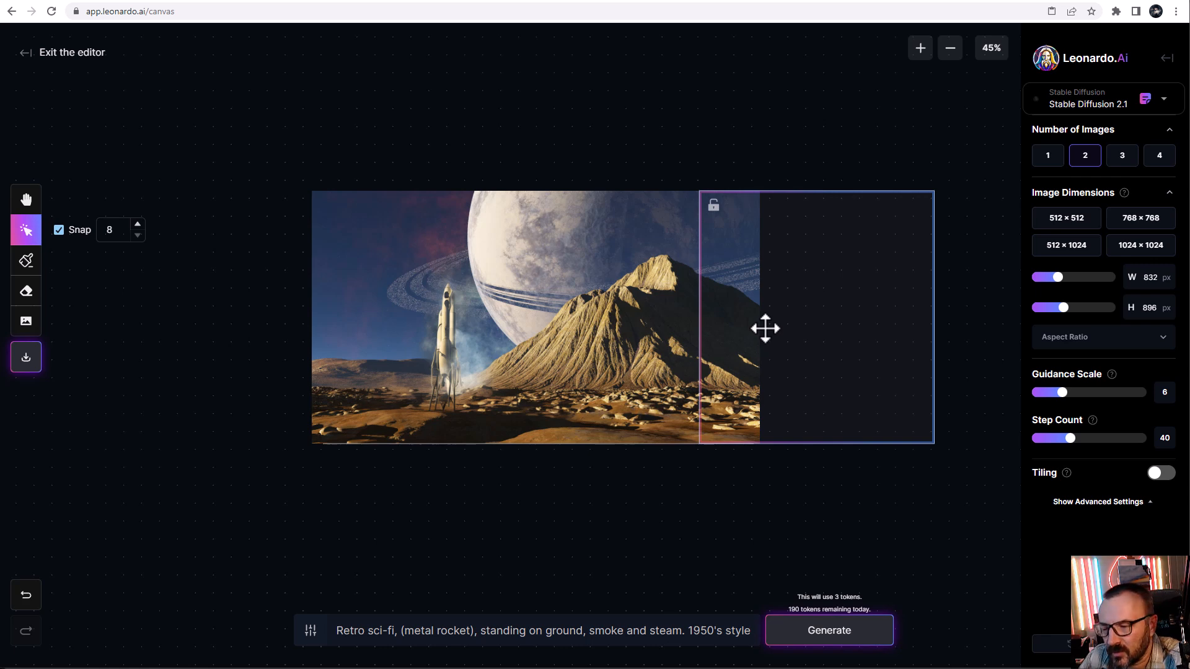
drag(337, 631, 902, 623)
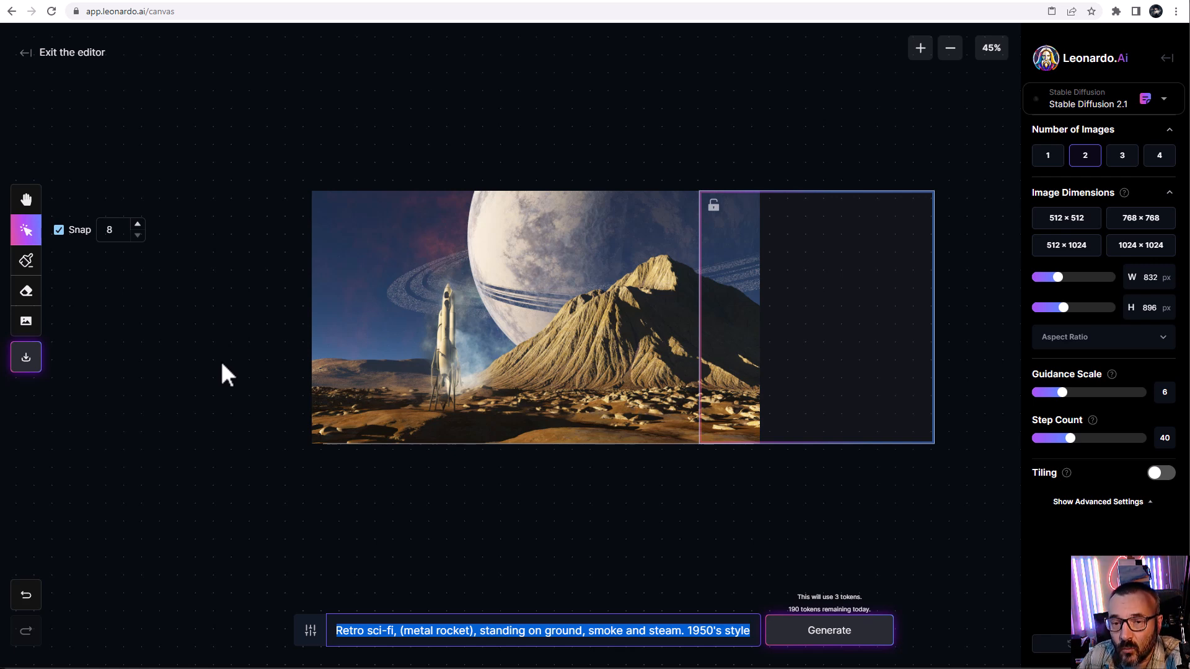
Step: Leave the canvas editor and open the AI Image Generation tool
click(33, 55)
scroll(124, 316, down, 3)
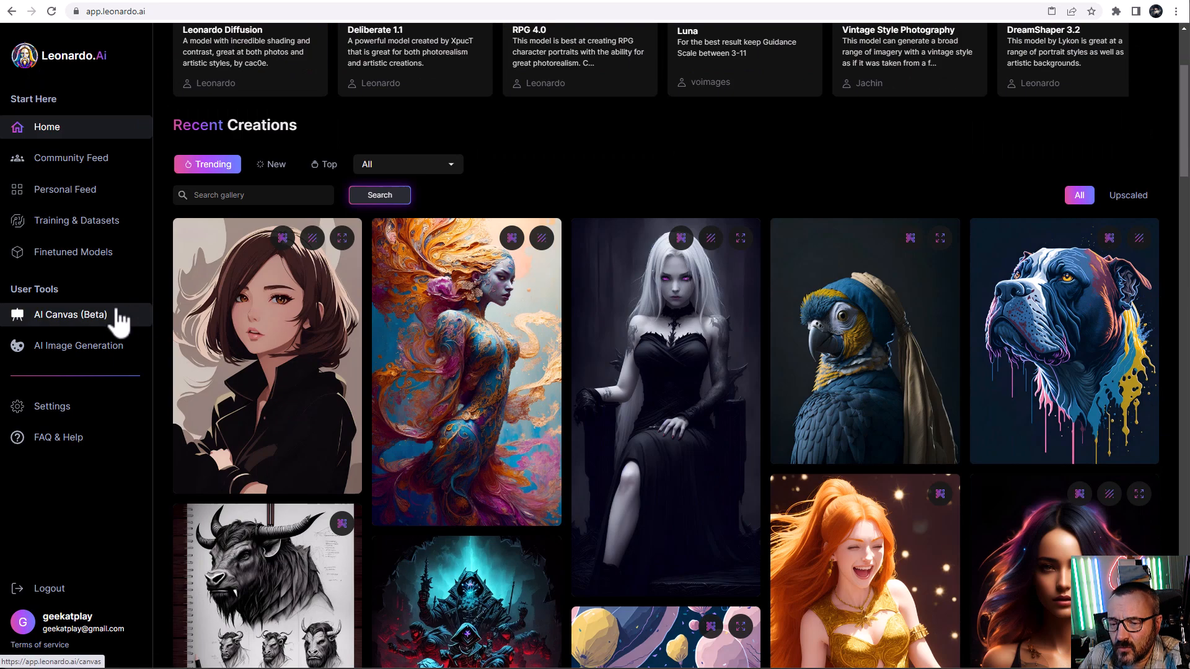
click(73, 350)
Step: Add the portrait of the woman on a red background as the Image to Image input and set Init Strength to 0.61
scroll(138, 383, down, 2)
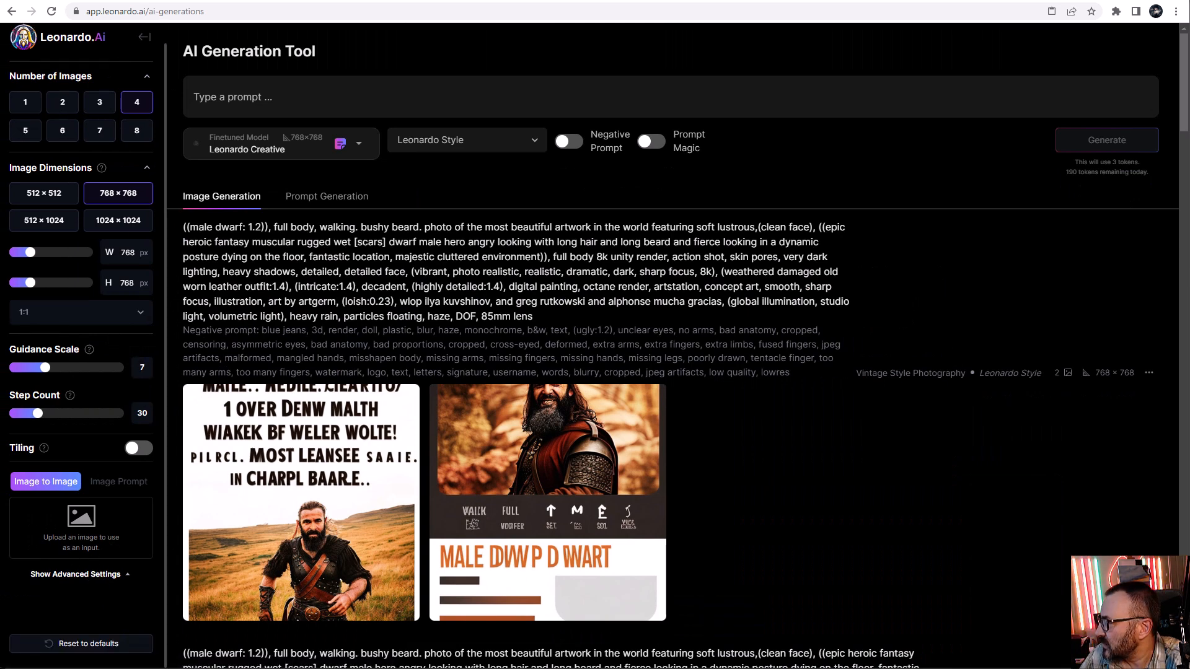
drag(1034, 490, 107, 540)
scroll(152, 545, down, 3)
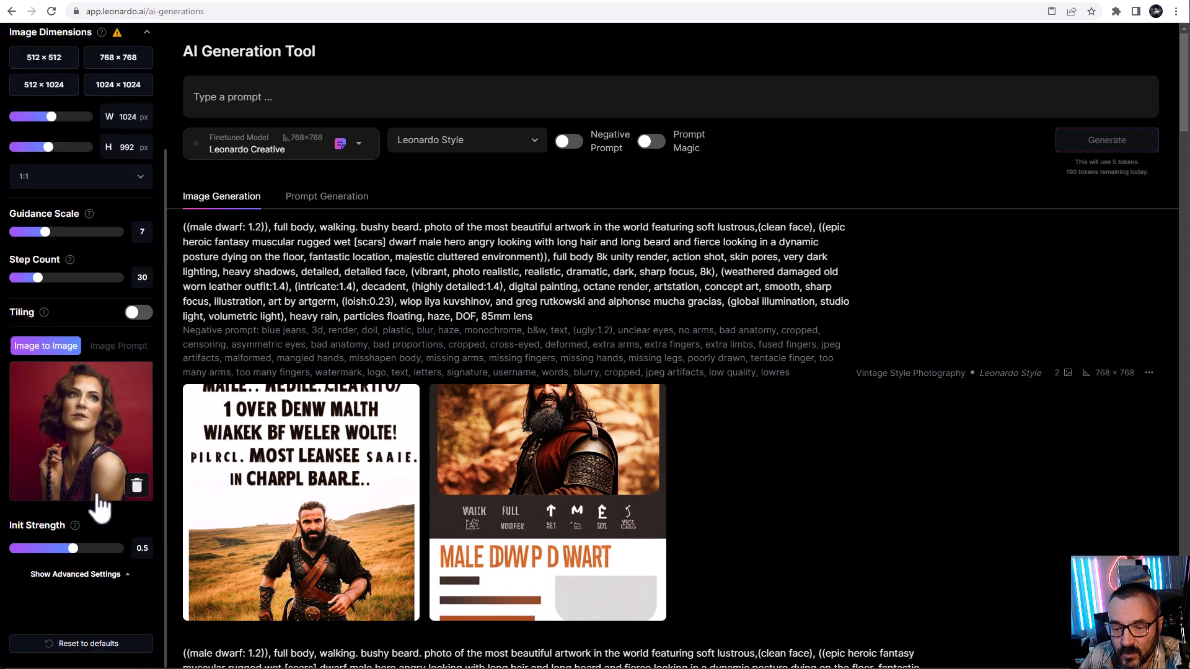
drag(74, 549, 87, 549)
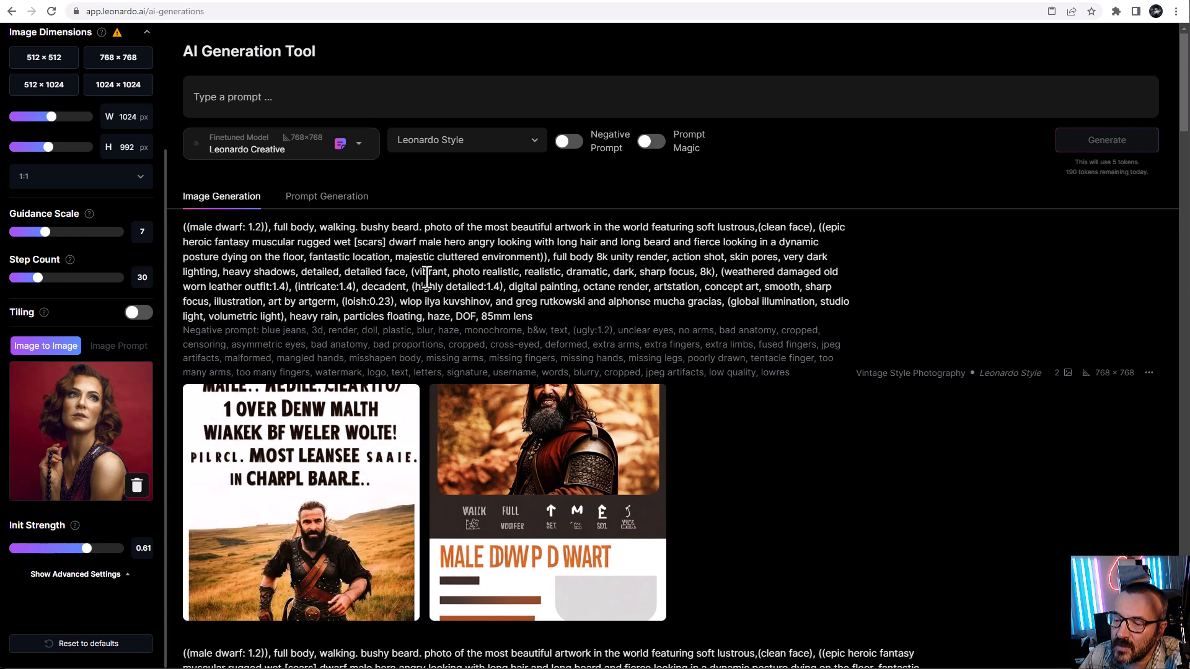
Step: Switch the finetuned model to RPG 4.0 and enable Pose to Image for the portrait
click(355, 151)
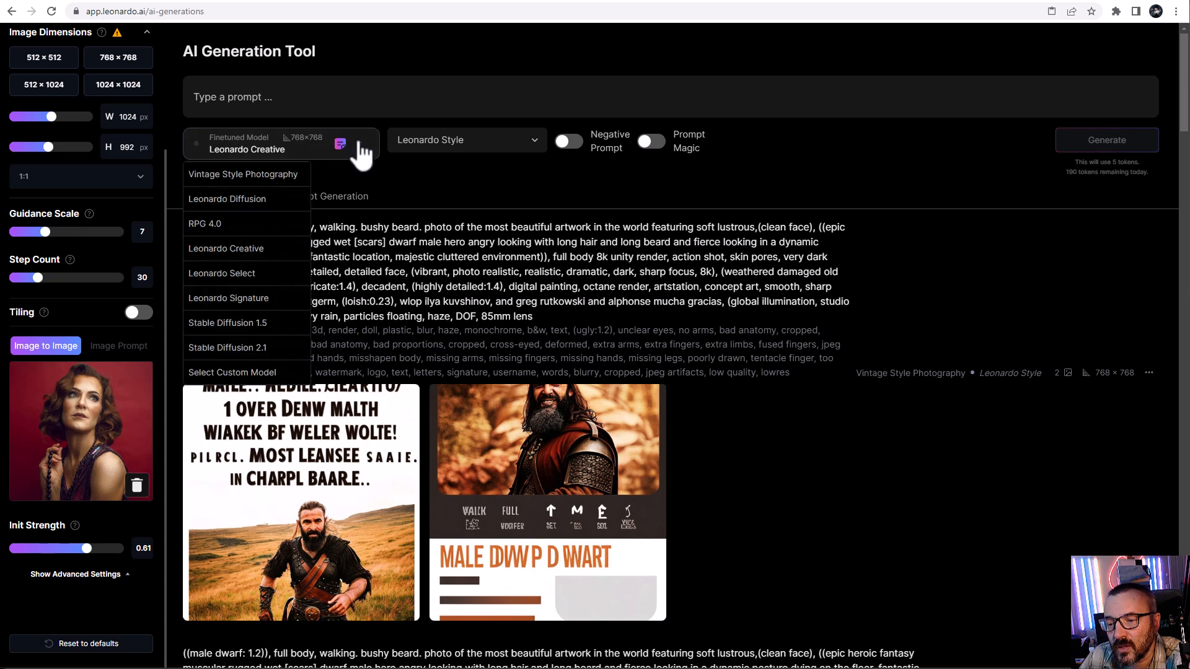
click(300, 224)
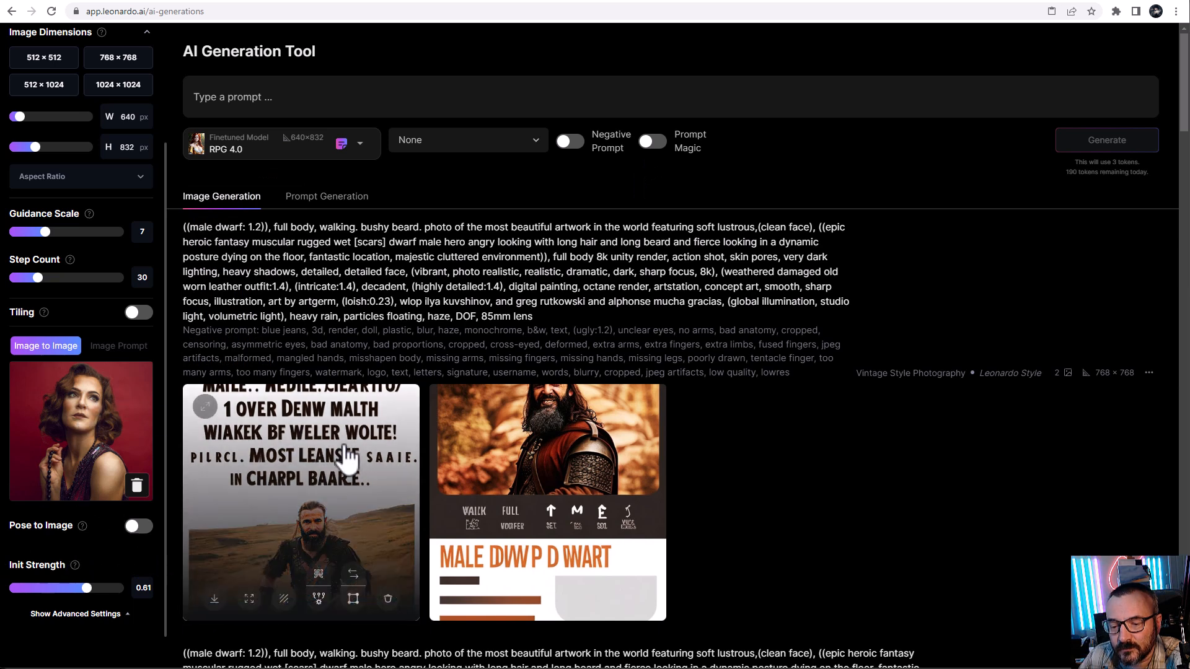
click(142, 528)
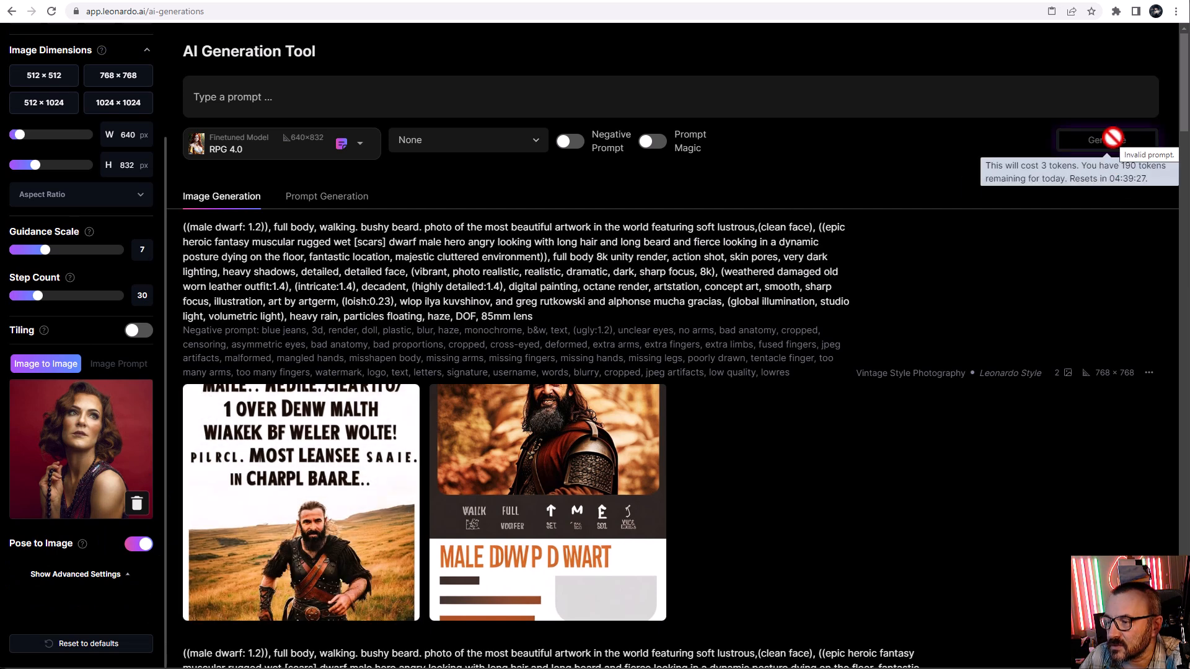
Step: Copy the full male dwarf prompt from the Vintage Style Photography generation into the empty prompt field
drag(565, 316, 186, 229)
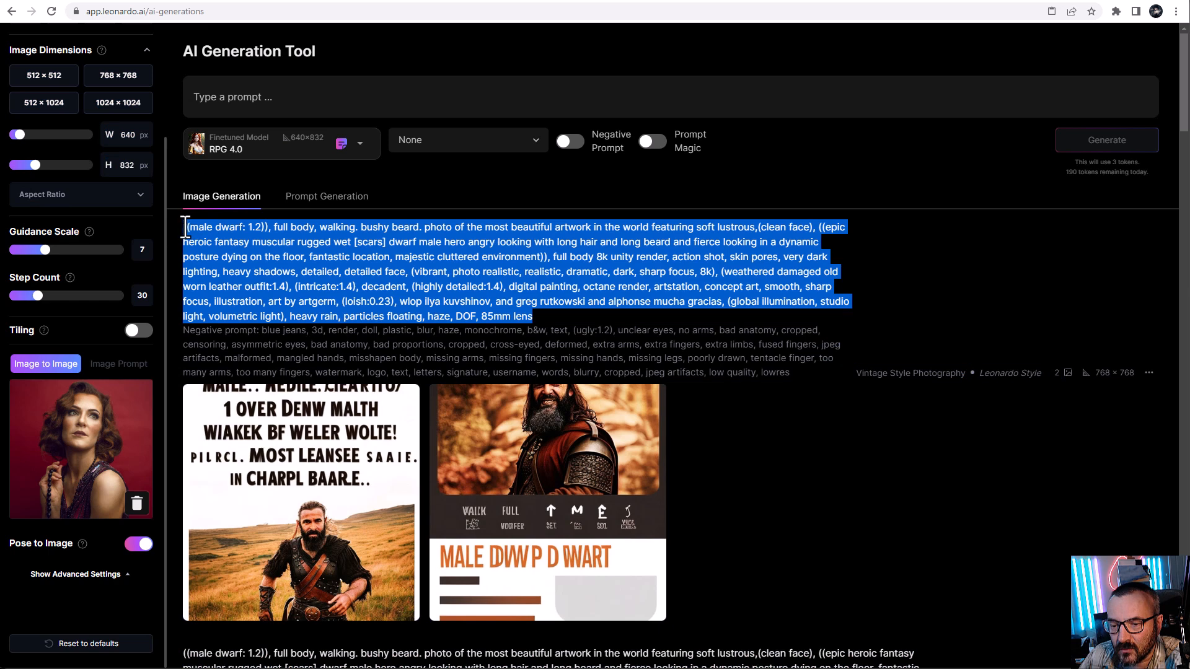
click(414, 99)
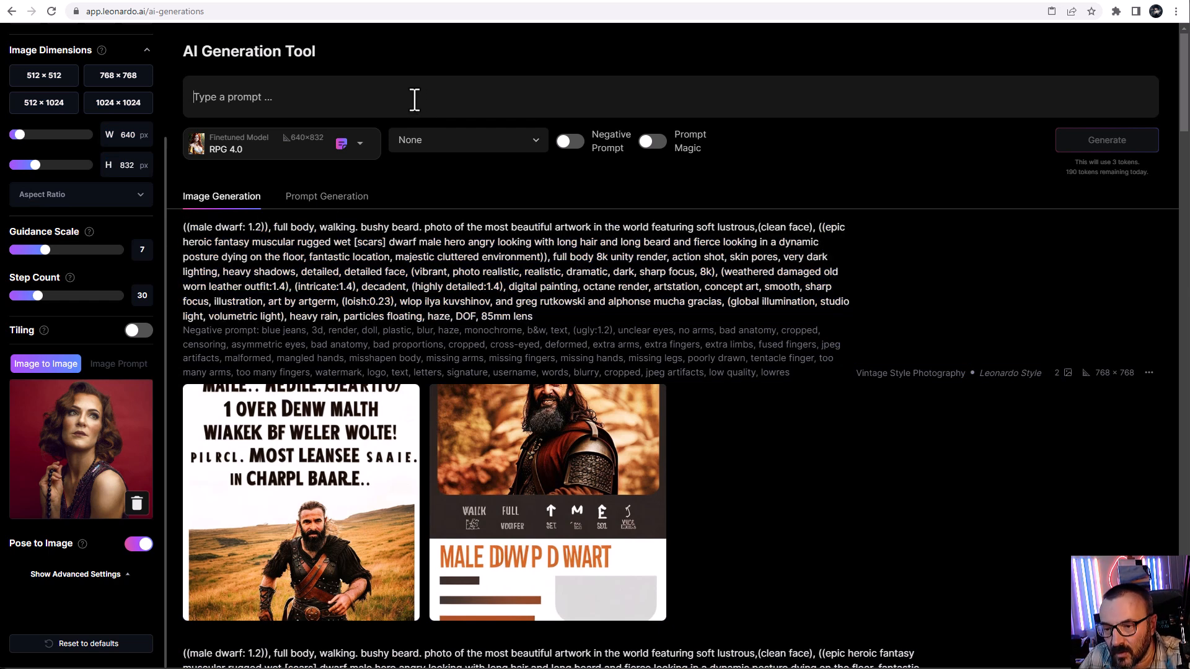
text(((male dwarf: 1.2)), full body, walking. bushy beard. photo of the most beautiful artwork in the world featuring soft lustrous,(clean face), ((epic heroic fantasy muscular rugged wet [scars] dwarf male hero angry looking with long hair and long beard and fierce looking in a dynamic posture dying on the floor, fantastic location, majestic cluttered environment)), full body 8k unity render, action shot, skin pores, very dark lighting, heavy shadows, detailed, detailed face, (vibrant, photo realistic, realistic, dramatic, dark, sharp focus, 8k), (weathered damaged old worn leather outfit:1.4), (intricate:1.4), decadent, (highly detailed:1.4), digital painting, octane render, artstation, concept art, smooth, sharp focus, illustration, art by artgerm, (loish:0.23), wlop ilya kuvshinov, and greg rutkowski and alphonse mucha gracias, (global illumination, studio light, volumetric light), heavy rain, particles floating, haze, DOF, 85mm lens)
Step: Enable Negative Prompt and fill it with the negative prompt text copied from the same Vintage Style Photography generation
click(576, 143)
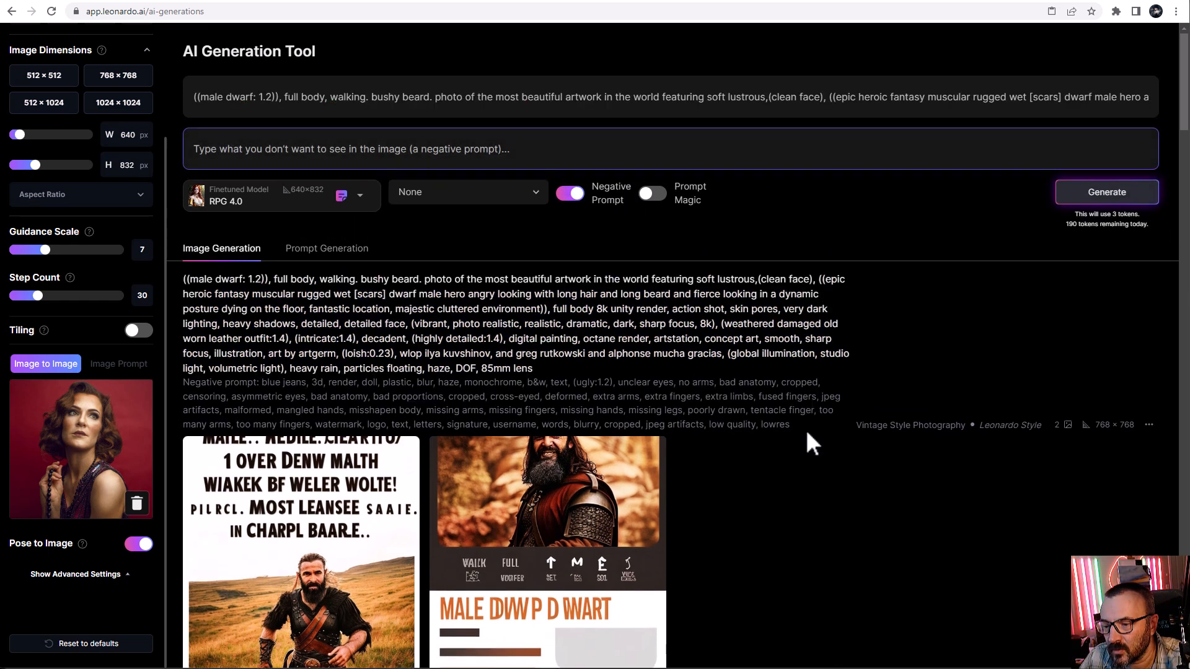
drag(812, 439, 184, 382)
key(ctrl+c)
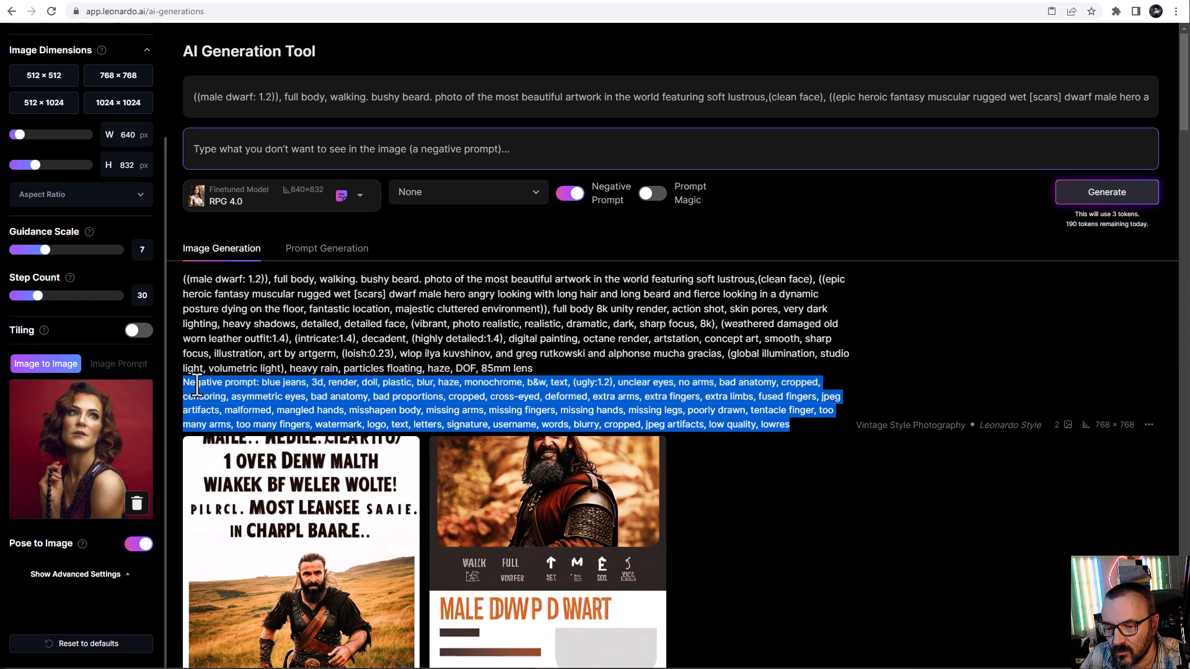
click(455, 152)
key(ctrl+v)
Step: Leave the style at None, generate the dwarf images using the portrait's pose, and view the resulting batch
click(502, 193)
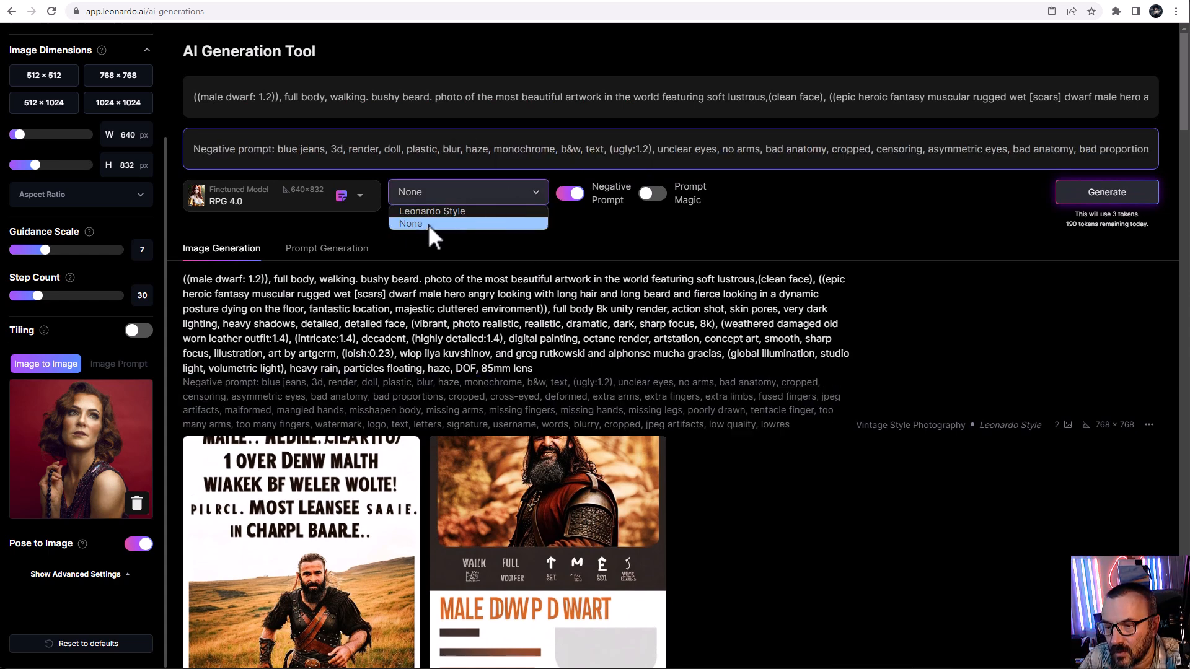
click(769, 211)
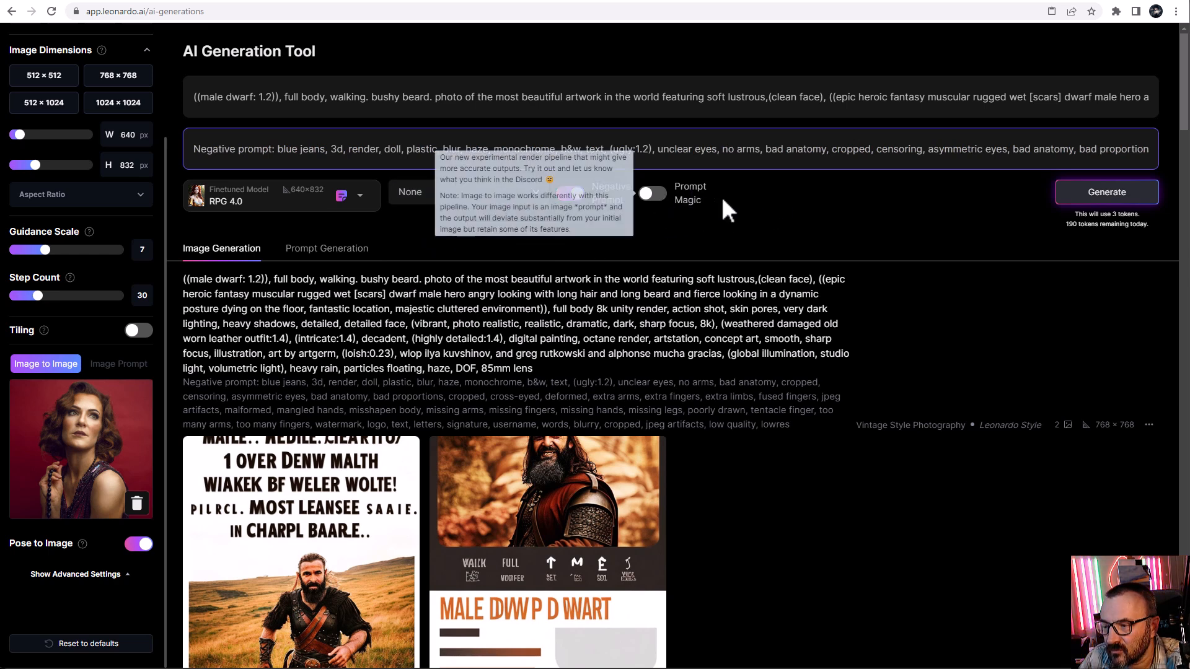
click(1126, 192)
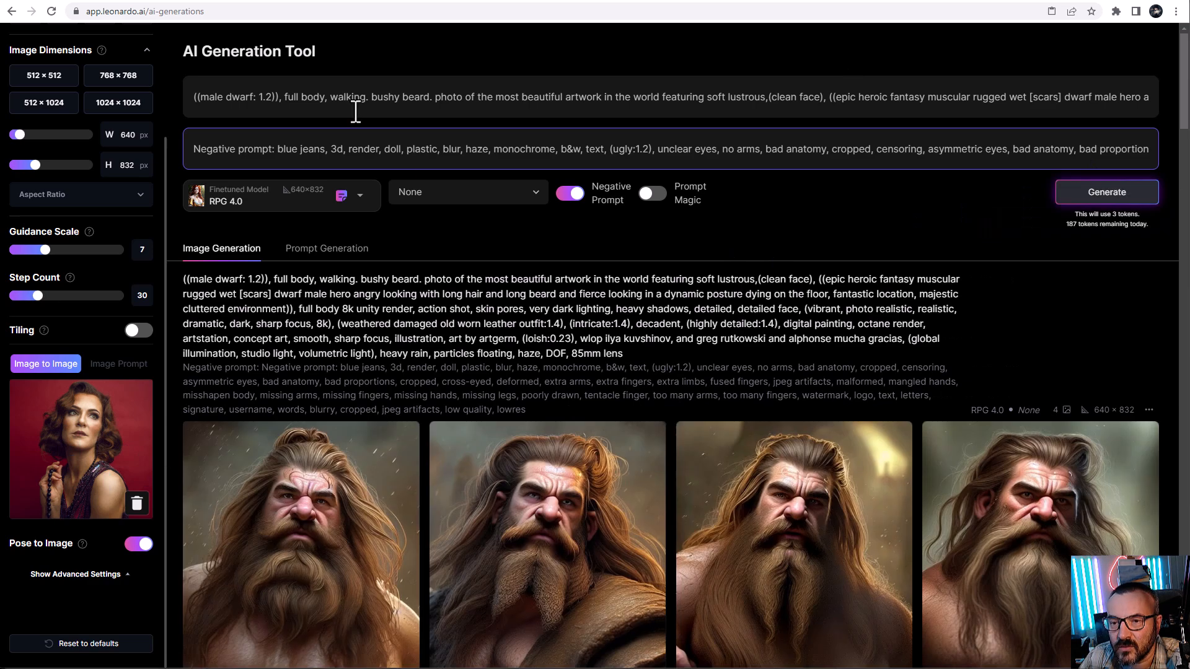
scroll(570, 211, down, 2)
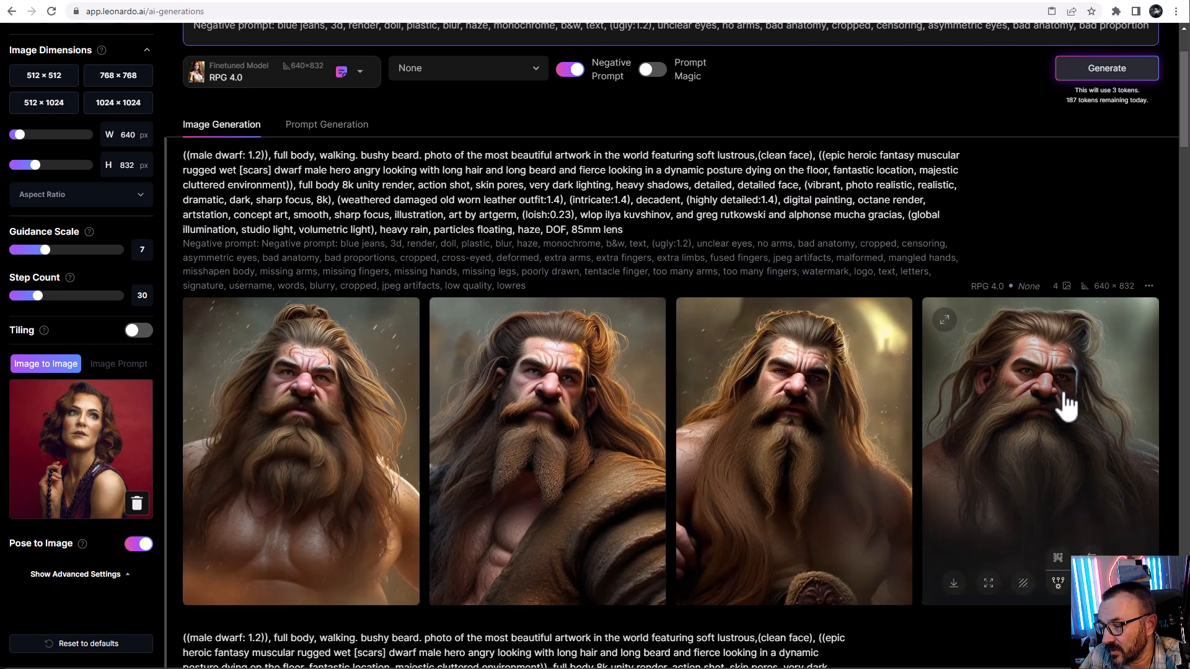
Step: Turn off Pose to Image, generate the dwarf prompt again from the portrait, and compare both batches
click(140, 545)
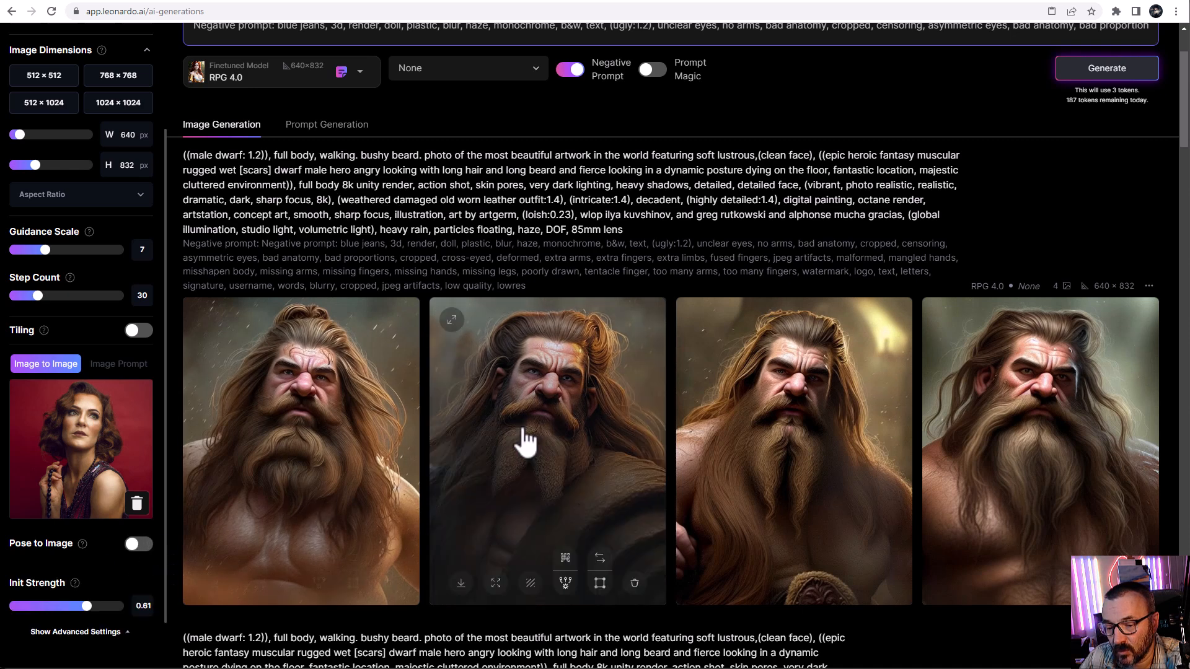
scroll(524, 434, up, 2)
click(1126, 194)
scroll(726, 240, down, 10)
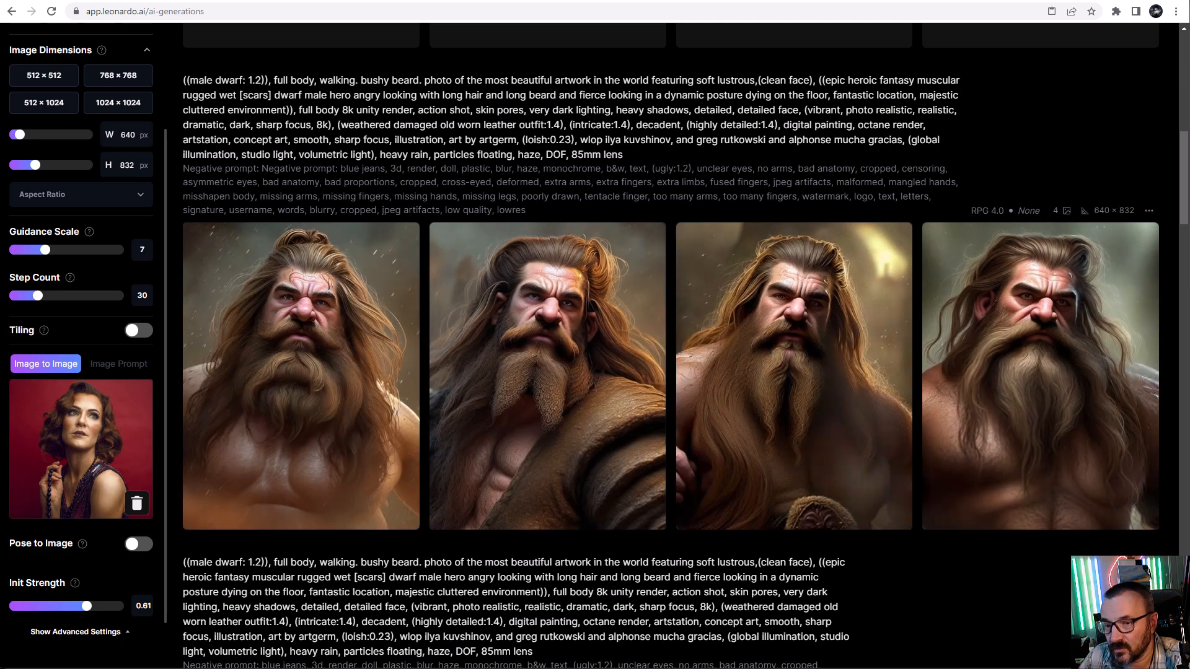
scroll(691, 393, up, 5)
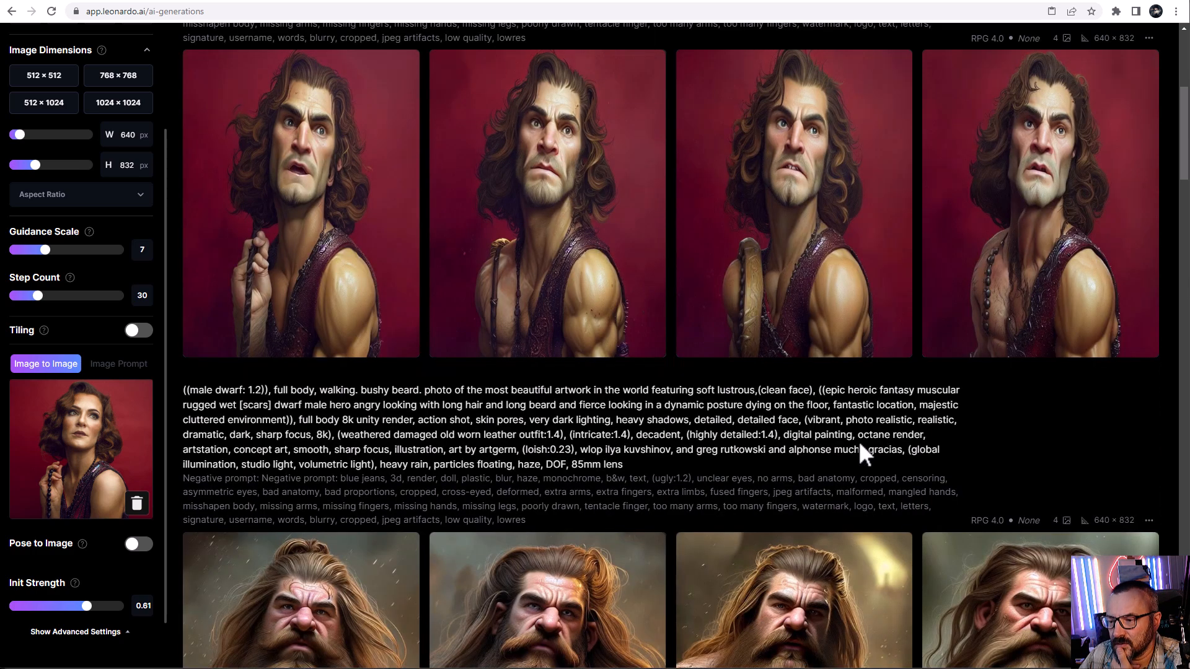
scroll(857, 441, up, 1)
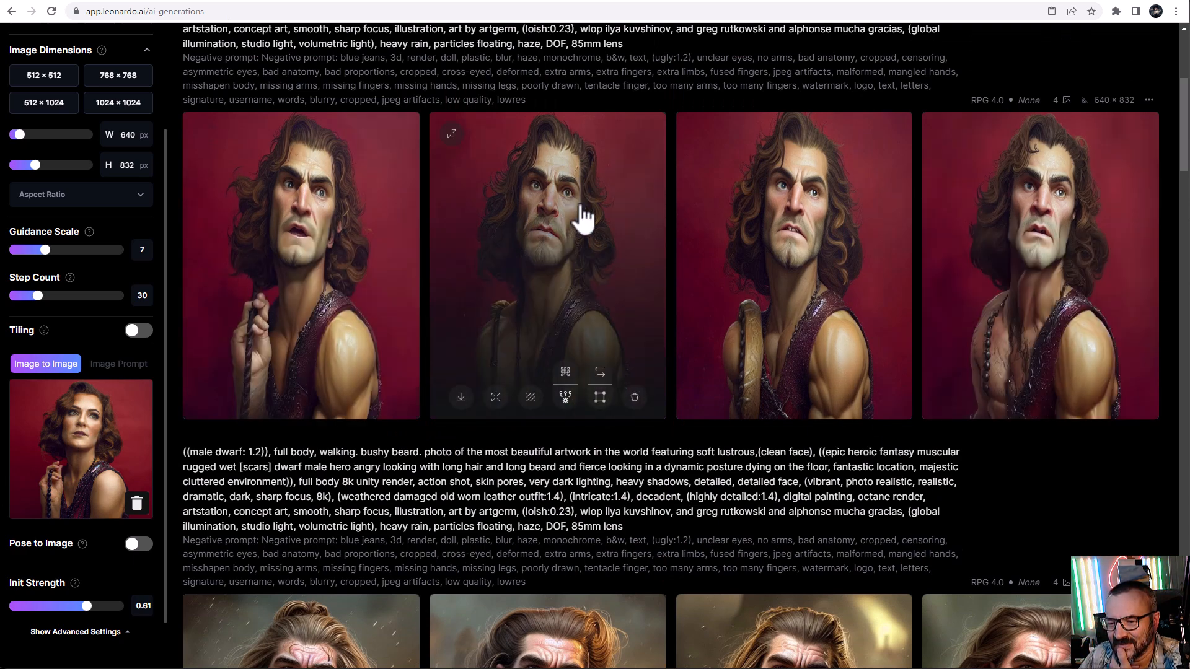
scroll(616, 425, up, 3)
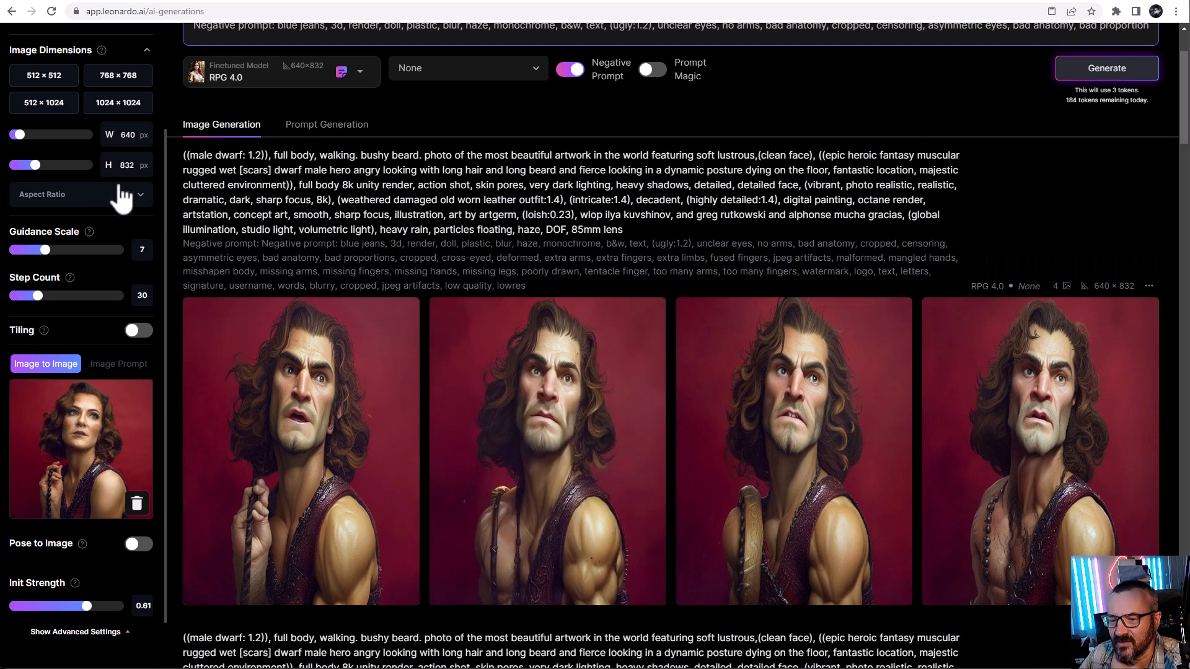
Step: Set the image height to 640 px for a 1:1 format, generate another batch, and compare it with the taller images
drag(42, 166, 25, 168)
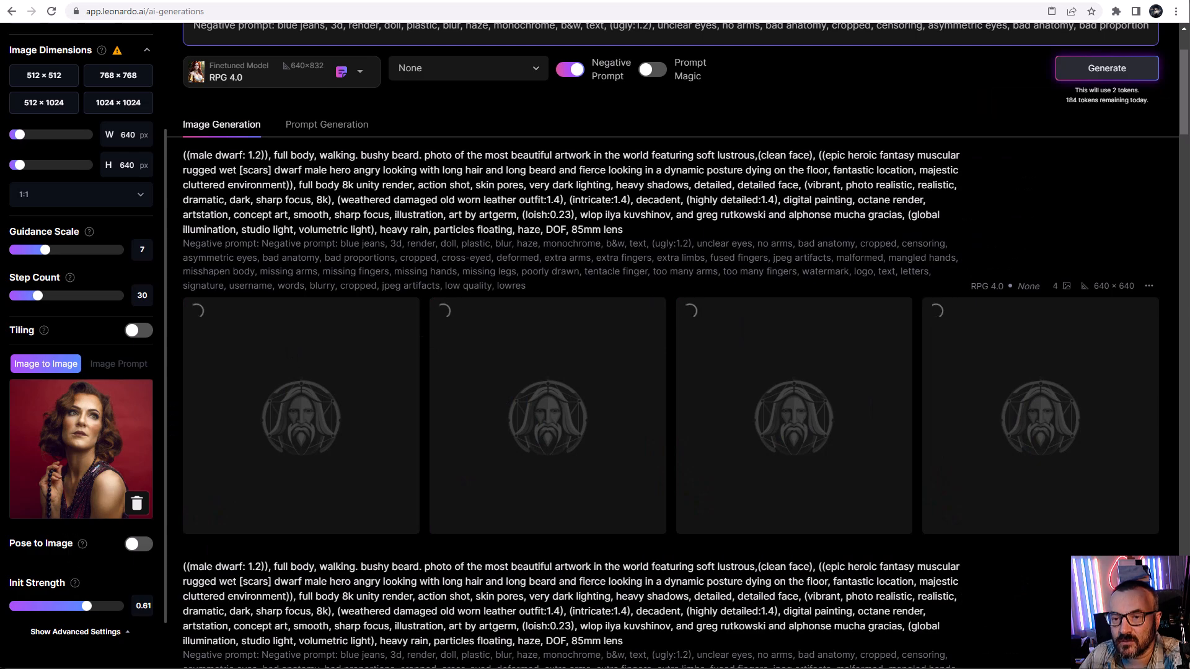
scroll(686, 359, down, 2)
scroll(439, 348, down, 5)
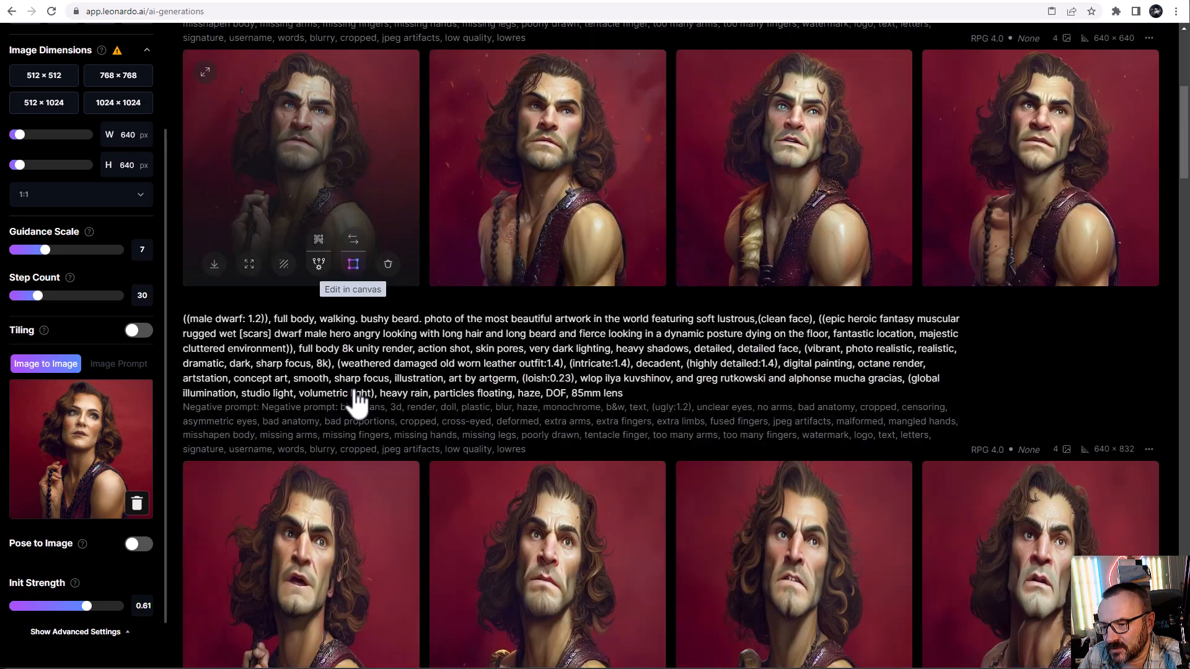
scroll(542, 316, up, 6)
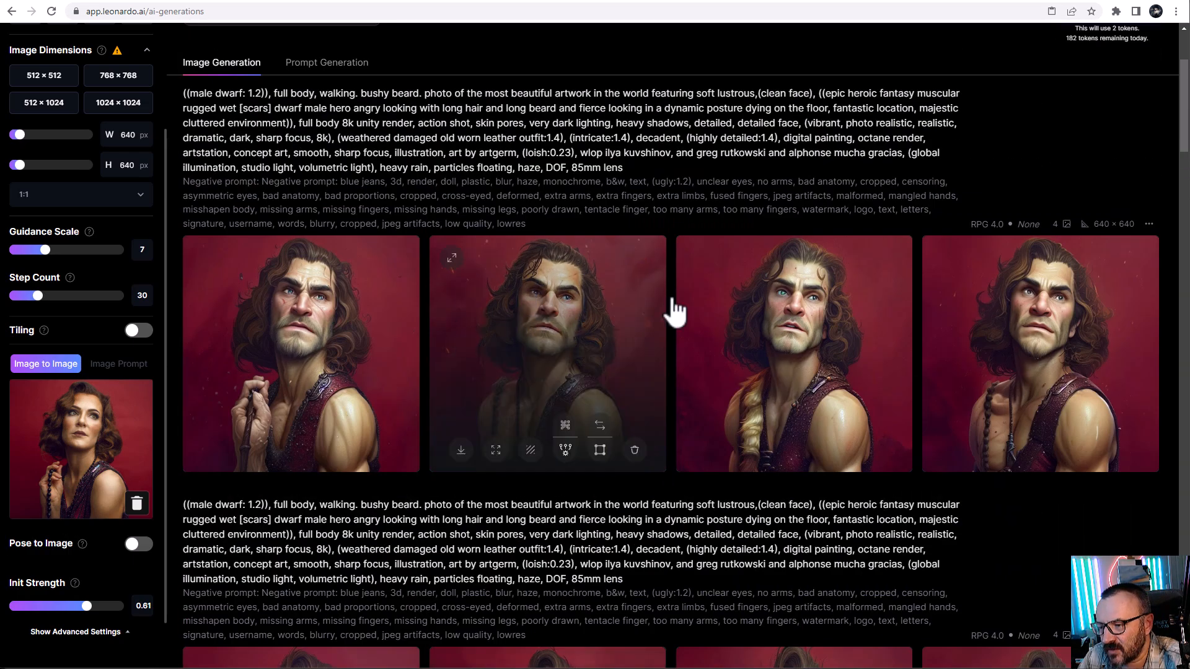